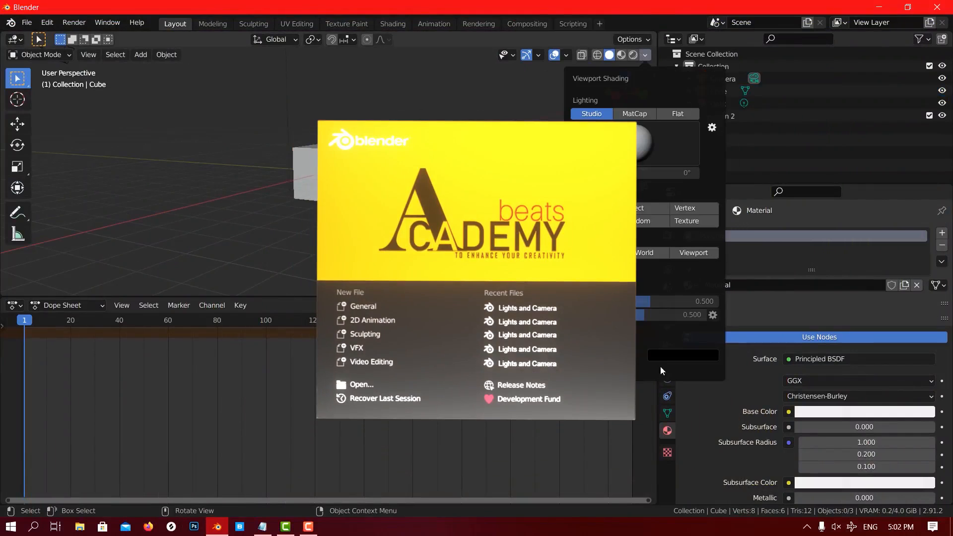
{"action": "left_click", "coordinate": [15, 304]}
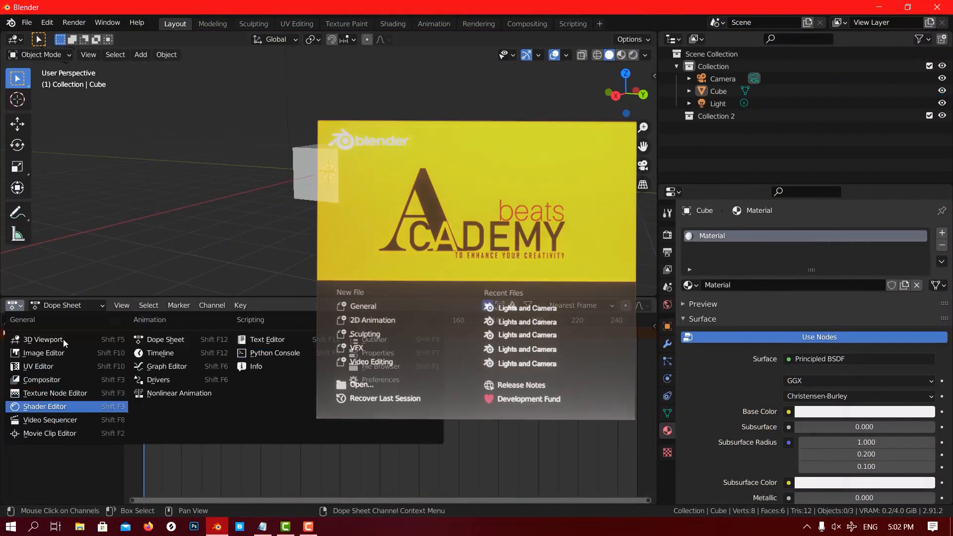
{"action": "left_click", "coordinate": [154, 366]}
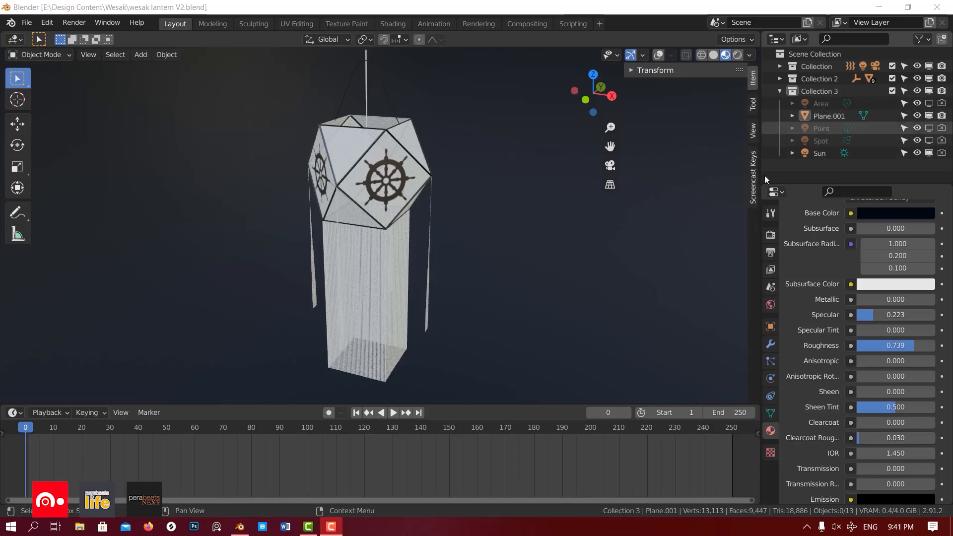
Step: Turn on the viewport overlays and select the sun light above the lantern
{"action": "left_click", "coordinate": [659, 54]}
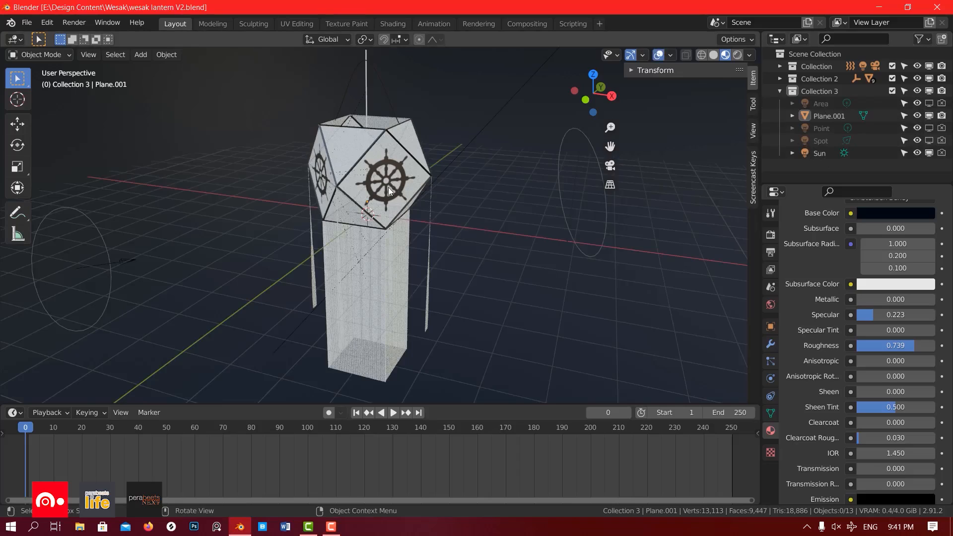
{"action": "scroll", "coordinate": [390, 191], "scroll_direction": "down", "scroll_amount": 5}
{"action": "middle_click_drag", "start_coordinate": [390, 194], "coordinate": [450, 165]}
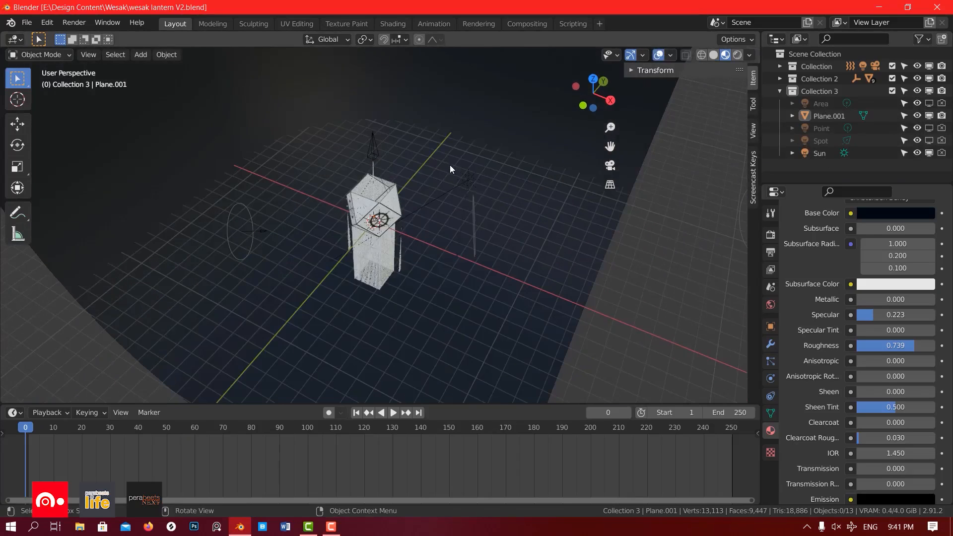
{"action": "left_click", "coordinate": [467, 180]}
Step: Enable the Point, Spot and Area lights of Collection 3 in the viewport
{"action": "left_click", "coordinate": [930, 128]}
{"action": "left_click", "coordinate": [930, 140]}
{"action": "left_click", "coordinate": [930, 103]}
{"action": "scroll", "coordinate": [522, 202], "scroll_direction": "up", "scroll_amount": 1}
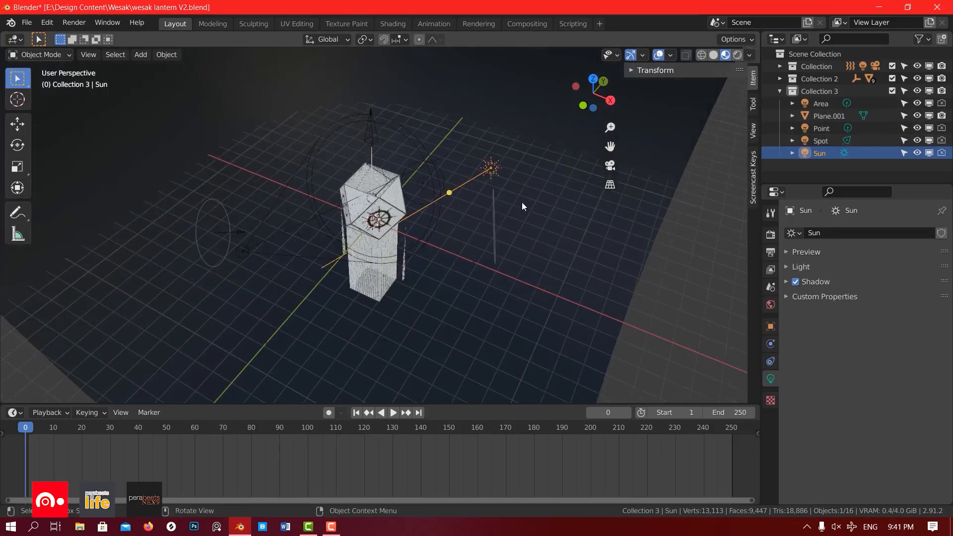
Step: Examine the lights placed around the lantern, selecting them one by one and ending with the point light inside it
{"action": "middle_click_drag", "start_coordinate": [523, 203], "coordinate": [466, 208]}
{"action": "scroll", "coordinate": [465, 208], "scroll_direction": "up", "scroll_amount": 3}
{"action": "scroll", "coordinate": [466, 208], "scroll_direction": "down", "scroll_amount": 2}
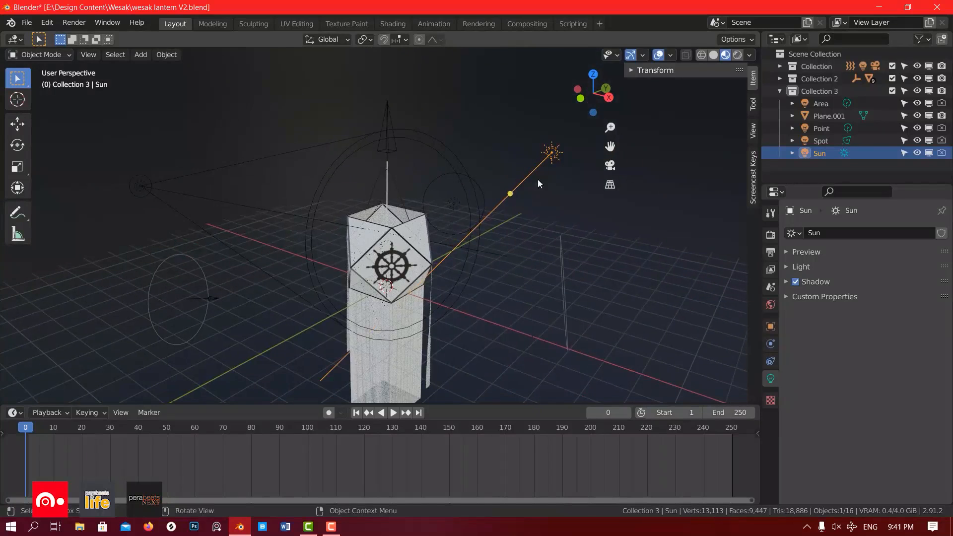
{"action": "middle_click_drag", "start_coordinate": [474, 201], "coordinate": [480, 206]}
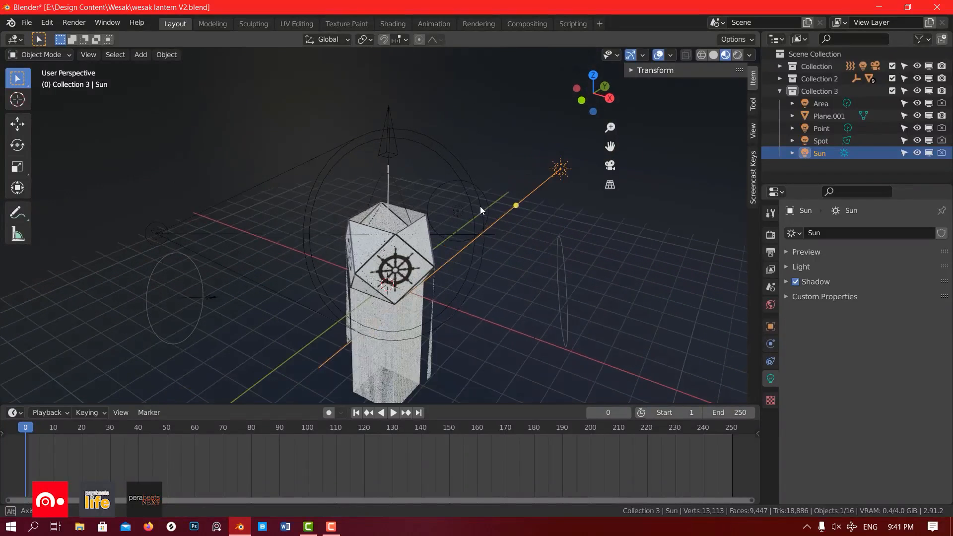
{"action": "left_click", "coordinate": [457, 210]}
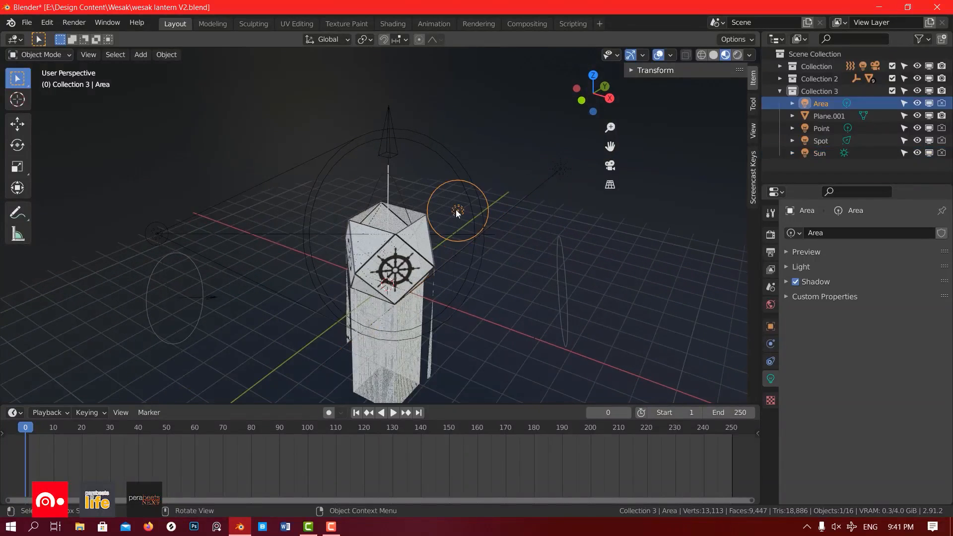
{"action": "left_click", "coordinate": [156, 234]}
{"action": "middle_click_drag", "start_coordinate": [433, 216], "coordinate": [406, 157]}
{"action": "scroll", "coordinate": [378, 276], "scroll_direction": "up", "scroll_amount": 3}
{"action": "left_click", "coordinate": [404, 288]}
{"action": "scroll", "coordinate": [431, 276], "scroll_direction": "down", "scroll_amount": 3}
{"action": "scroll", "coordinate": [416, 327], "scroll_direction": "up", "scroll_amount": 3}
{"action": "scroll", "coordinate": [416, 328], "scroll_direction": "up", "scroll_amount": 3}
{"action": "scroll", "coordinate": [398, 218], "scroll_direction": "down", "scroll_amount": 5}
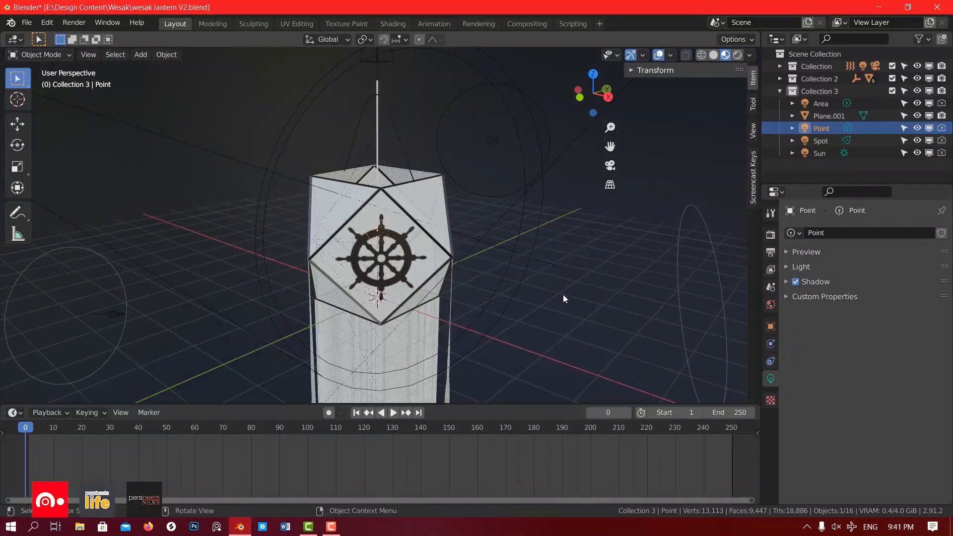
Step: Look through the light types that can be added to the scene
{"action": "key", "text": "shift+a"}
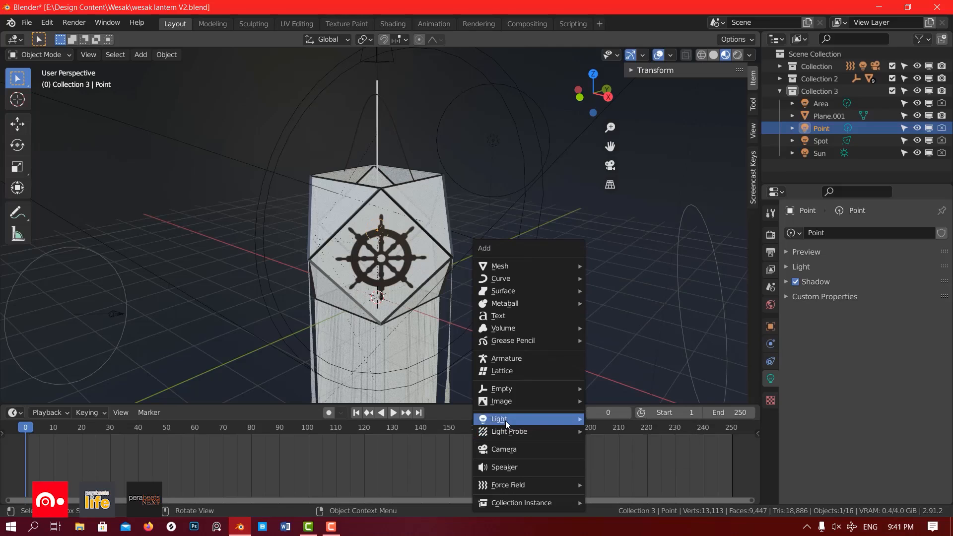
{"action": "mouse_move", "coordinate": [505, 420]}
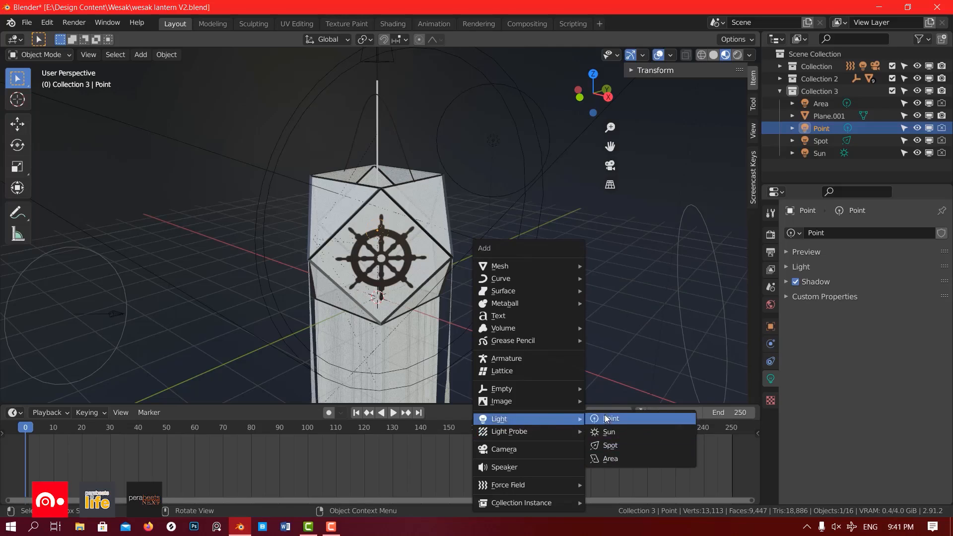
{"action": "key", "text": "shift+a"}
{"action": "mouse_move", "coordinate": [592, 421]}
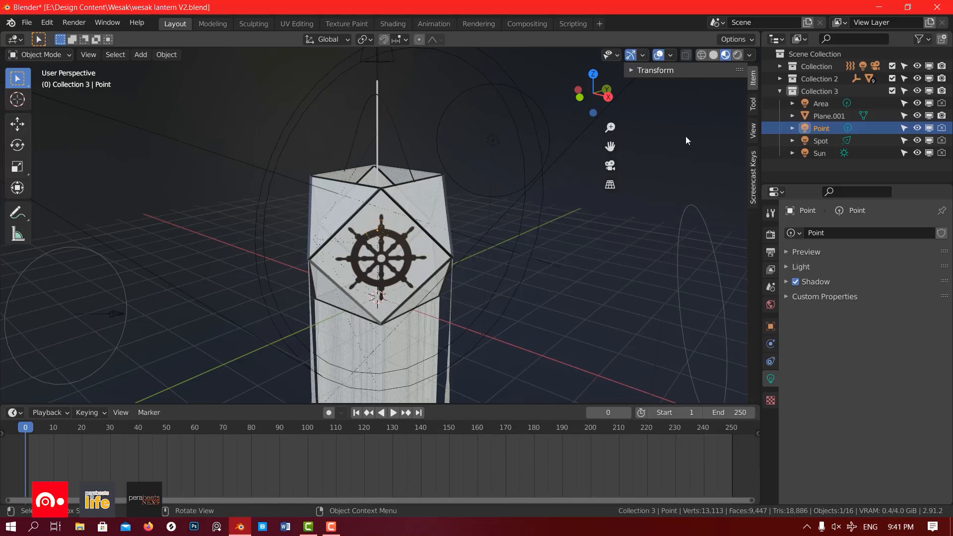
Step: Turn on the Screencast Keys display and select the point light around the bulb inside the lantern
{"action": "left_click", "coordinate": [753, 179]}
{"action": "middle_click_drag", "start_coordinate": [392, 214], "coordinate": [414, 225]}
{"action": "scroll", "coordinate": [400, 259], "scroll_direction": "up", "scroll_amount": 5}
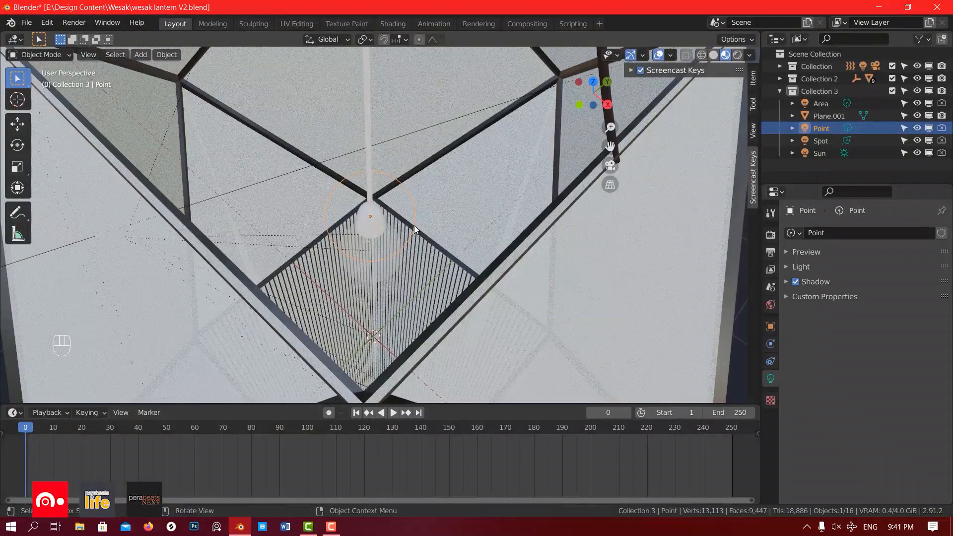
{"action": "left_click", "coordinate": [413, 235]}
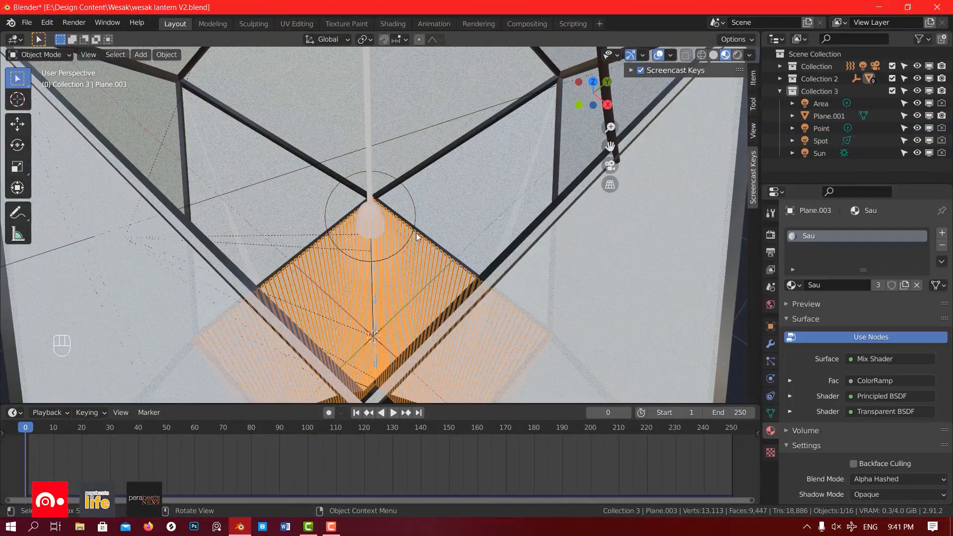
{"action": "left_click", "coordinate": [412, 210]}
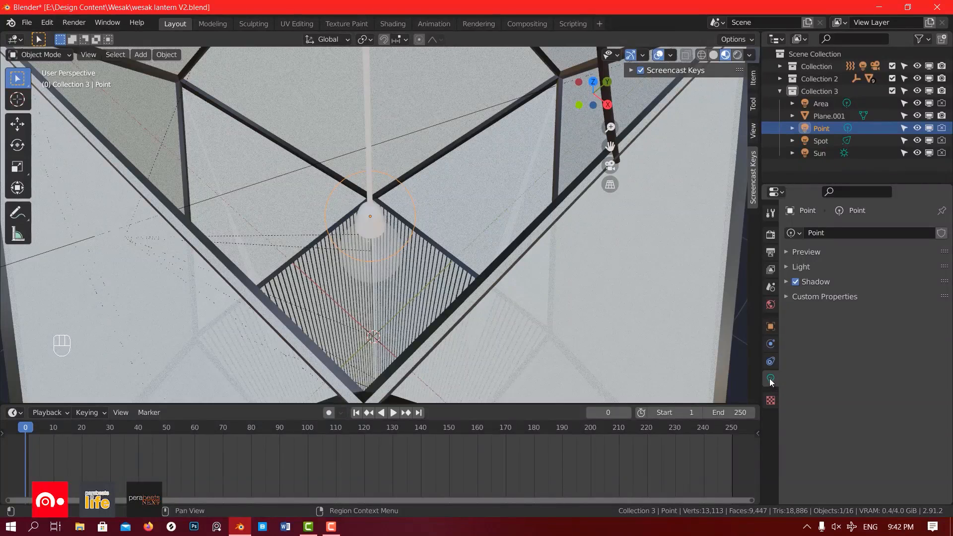
Step: Expand the Preview, Light and Shadow settings of the point light
{"action": "left_click", "coordinate": [789, 252]}
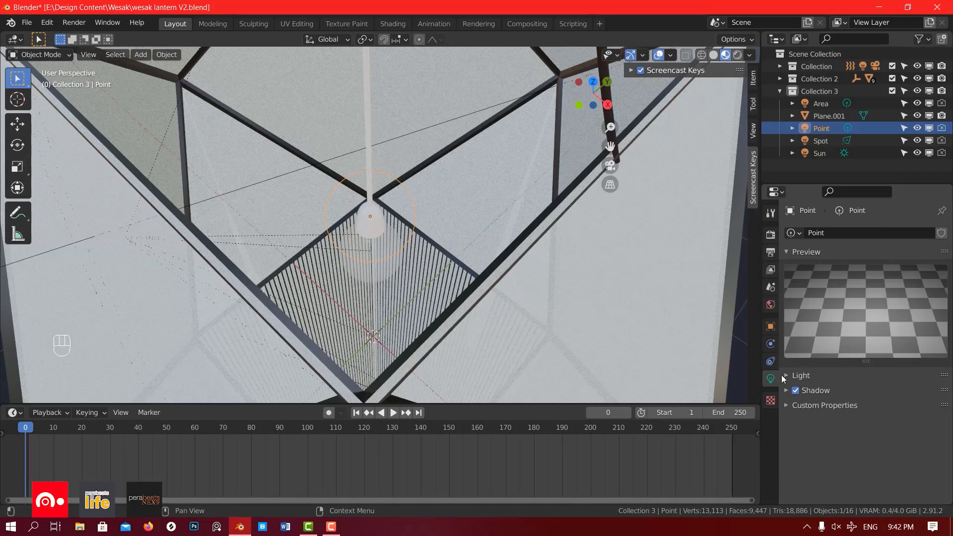
{"action": "left_click", "coordinate": [784, 375]}
{"action": "scroll", "coordinate": [856, 323], "scroll_direction": "down", "scroll_amount": 1}
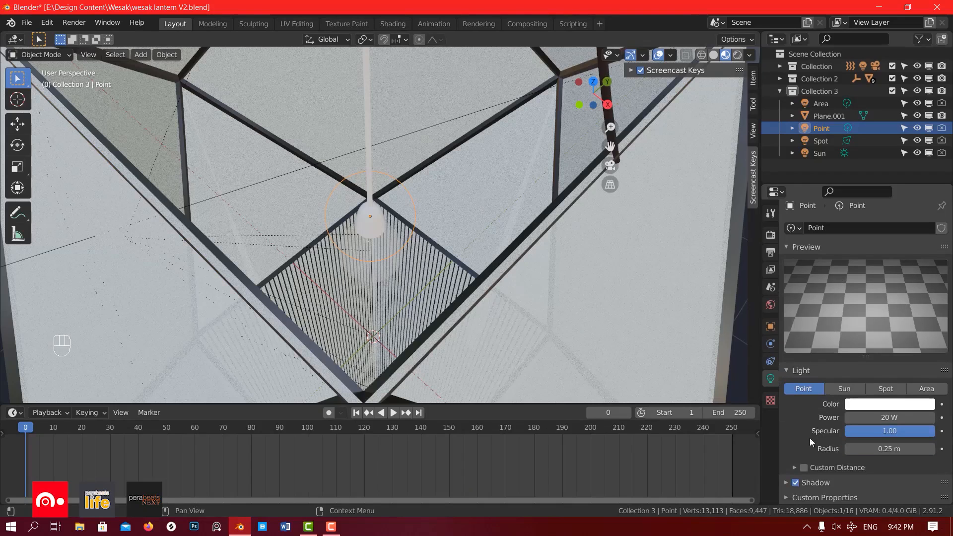
{"action": "left_click", "coordinate": [785, 482]}
{"action": "scroll", "coordinate": [792, 423], "scroll_direction": "down", "scroll_amount": 5}
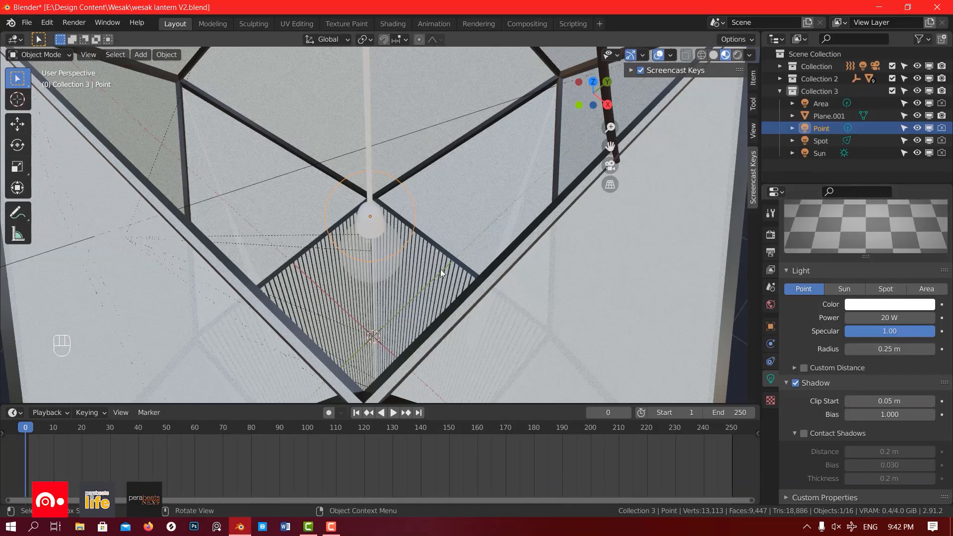
Step: Bring up the choices for adding a new light object once more
{"action": "key", "text": "shift+a"}
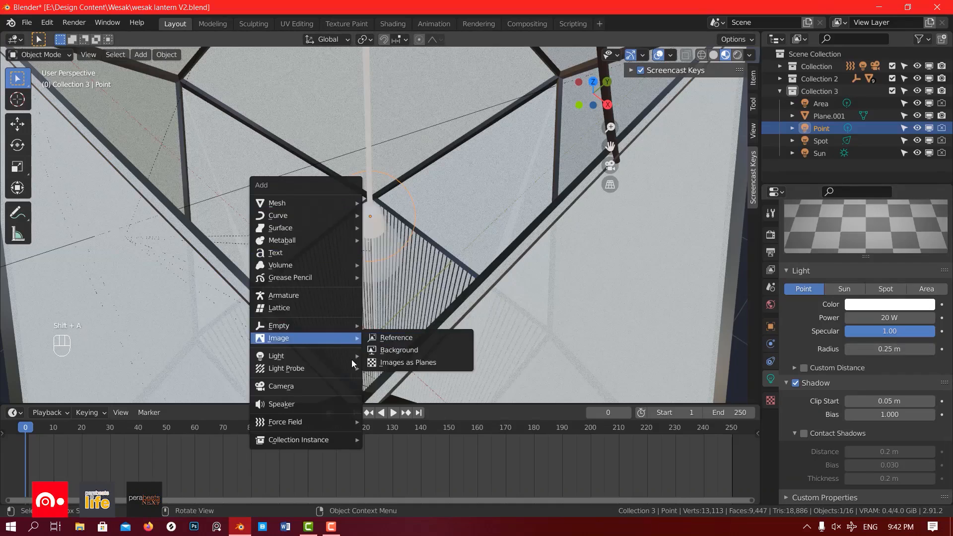
{"action": "mouse_move", "coordinate": [327, 356]}
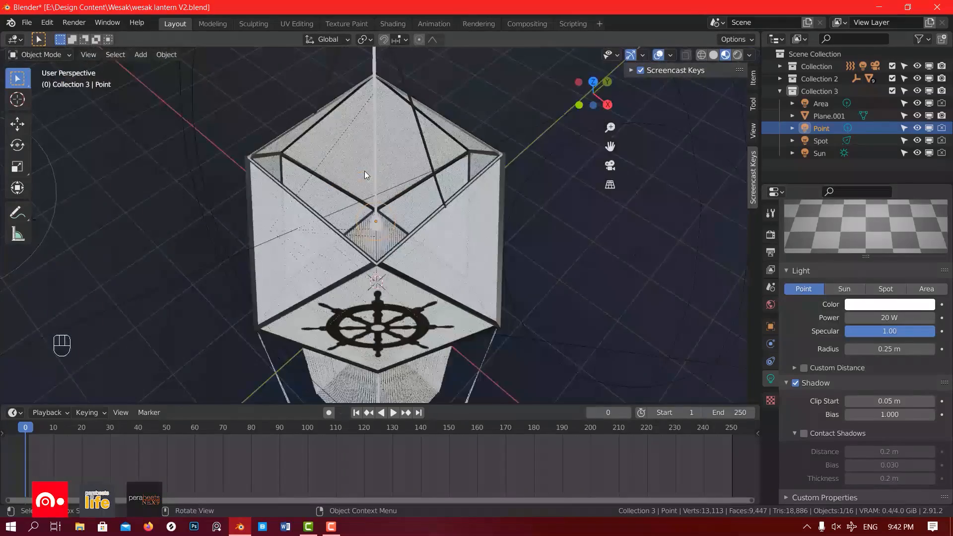
Step: Exclude Collection 2 with the lantern from the view layer and frame the point light
{"action": "middle_click_drag", "start_coordinate": [364, 171], "coordinate": [401, 186]}
{"action": "scroll", "coordinate": [401, 186], "scroll_direction": "down", "scroll_amount": 3}
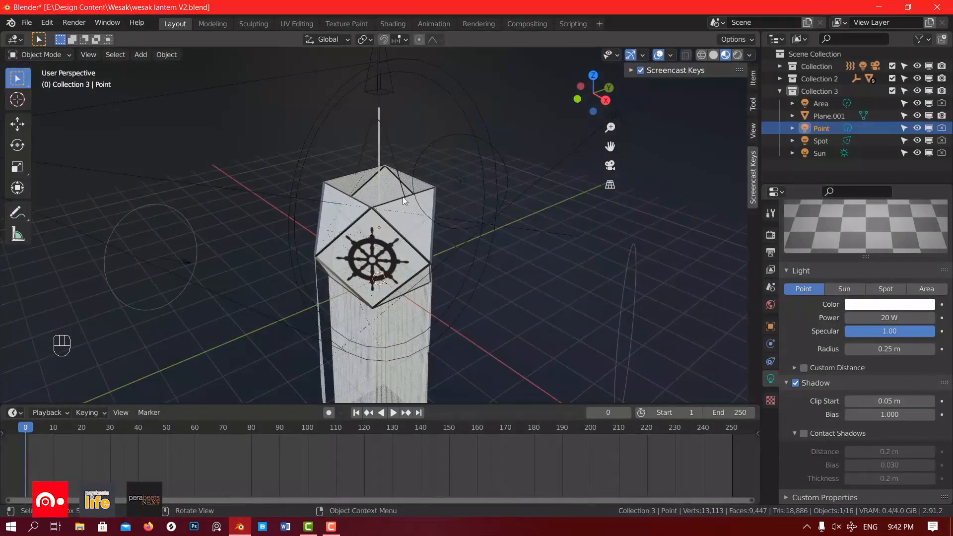
{"action": "scroll", "coordinate": [403, 197], "scroll_direction": "down", "scroll_amount": 2}
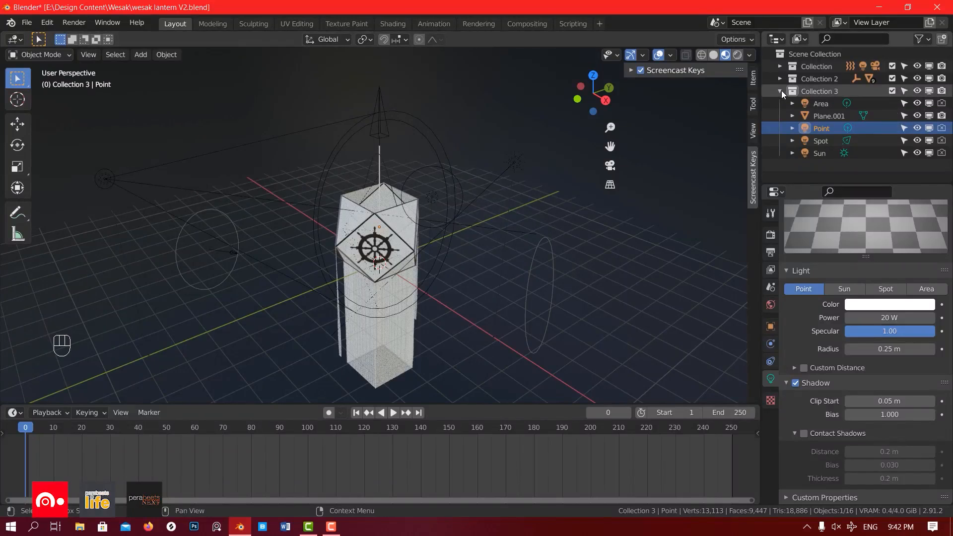
{"action": "left_click", "coordinate": [892, 78]}
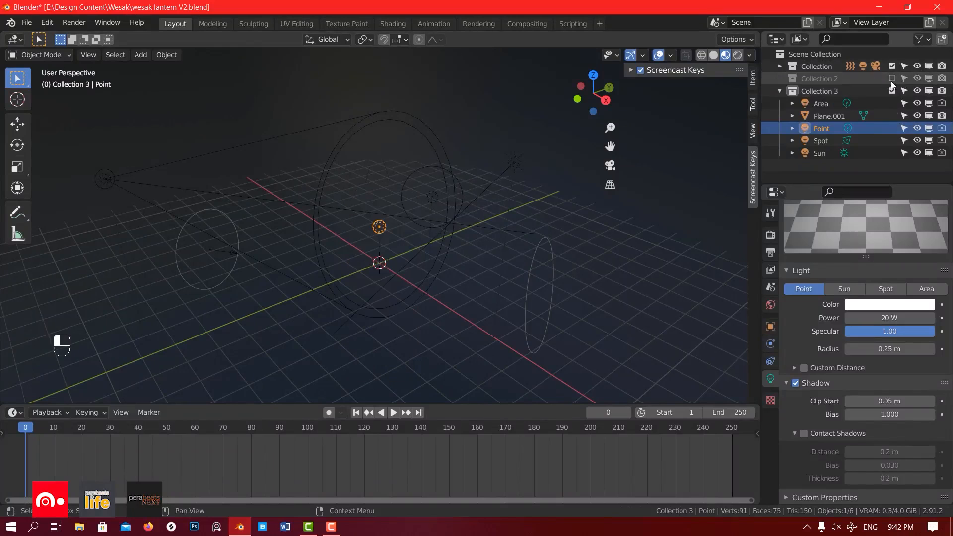
{"action": "key", "text": "KP_Decimal"}
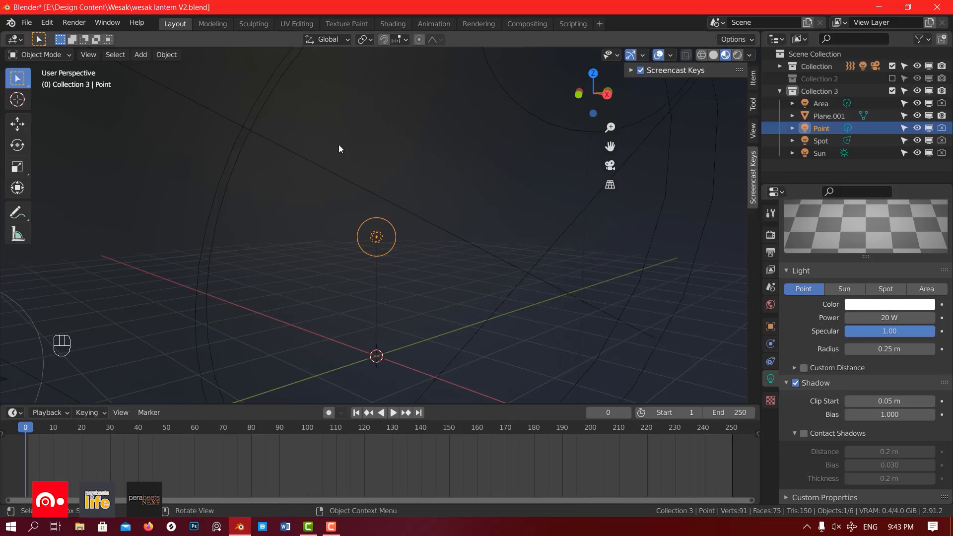
{"action": "middle_click_drag", "start_coordinate": [289, 222], "coordinate": [377, 209]}
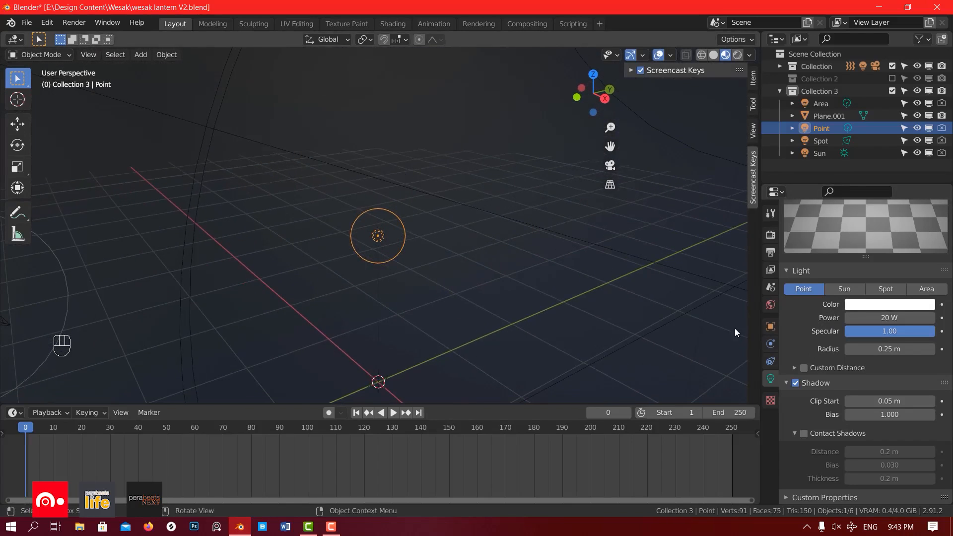
Step: Set the point light's power to 10 W
{"action": "left_click", "coordinate": [888, 307]}
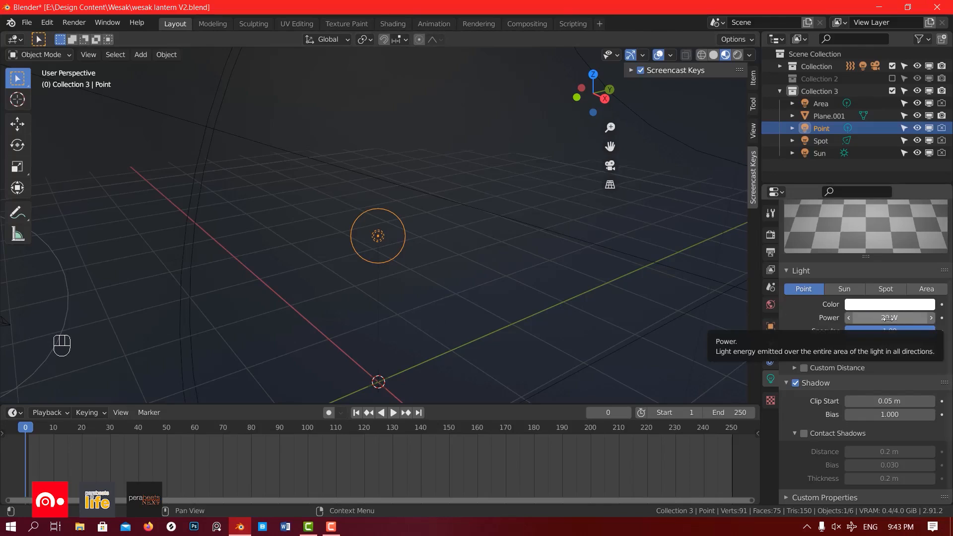
{"action": "middle_click_drag", "start_coordinate": [497, 268], "coordinate": [525, 258]}
{"action": "scroll", "coordinate": [525, 255], "scroll_direction": "down", "scroll_amount": 3}
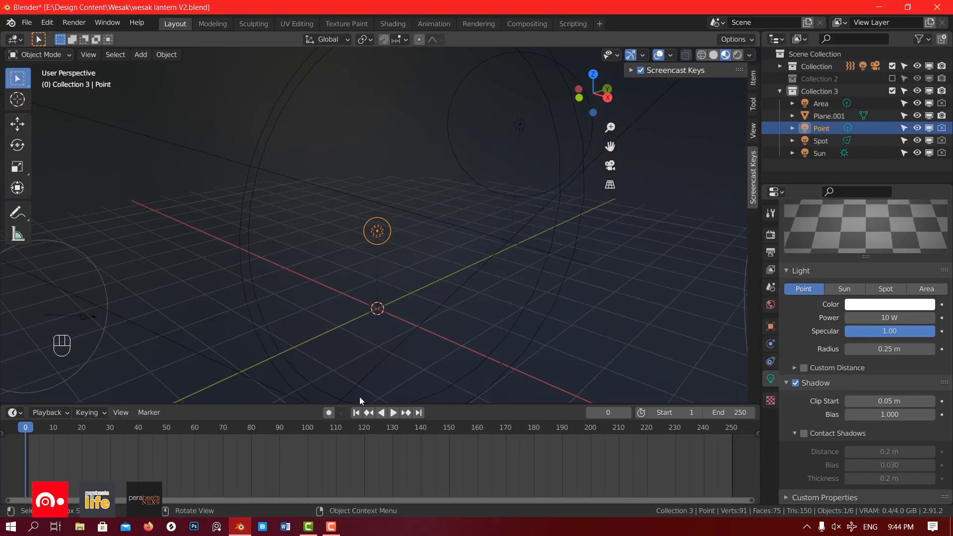
Step: Add a mesh plane at the origin below the point light and scale it up to about twice its size
{"action": "middle_click_drag", "start_coordinate": [448, 321], "coordinate": [420, 323]}
{"action": "key", "text": "shift+a"}
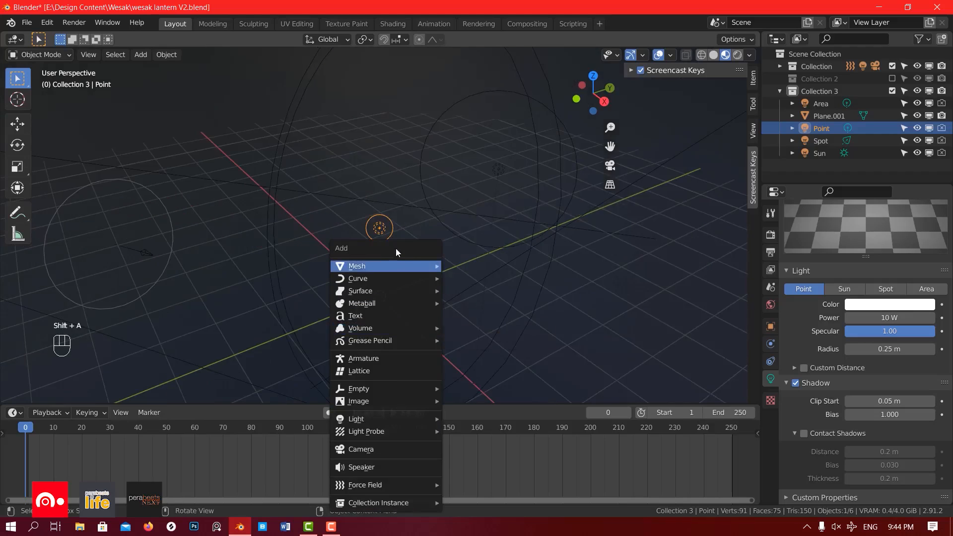
{"action": "mouse_move", "coordinate": [417, 266]}
{"action": "left_click", "coordinate": [472, 267]}
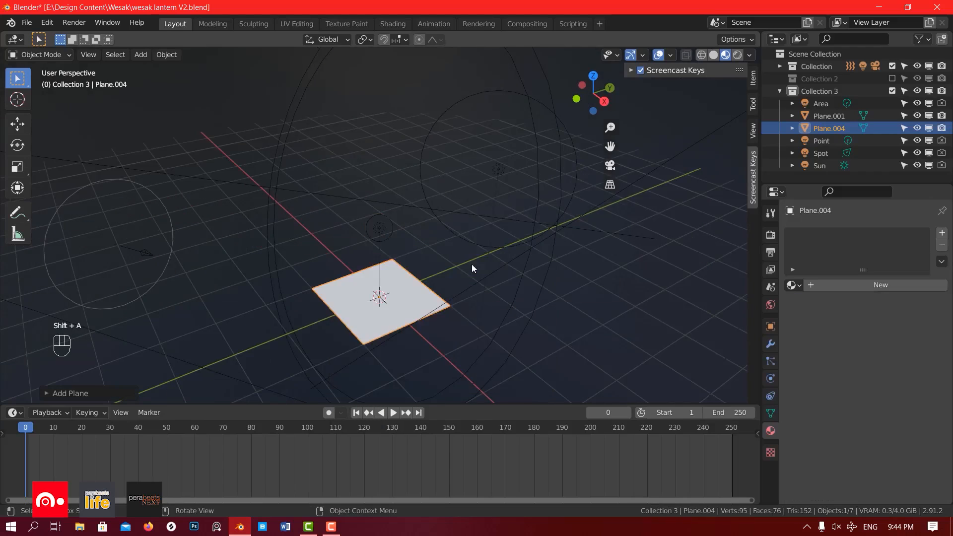
{"action": "middle_click_drag", "start_coordinate": [458, 332], "coordinate": [445, 341]}
{"action": "key", "text": "s"}
{"action": "left_click", "coordinate": [521, 331]}
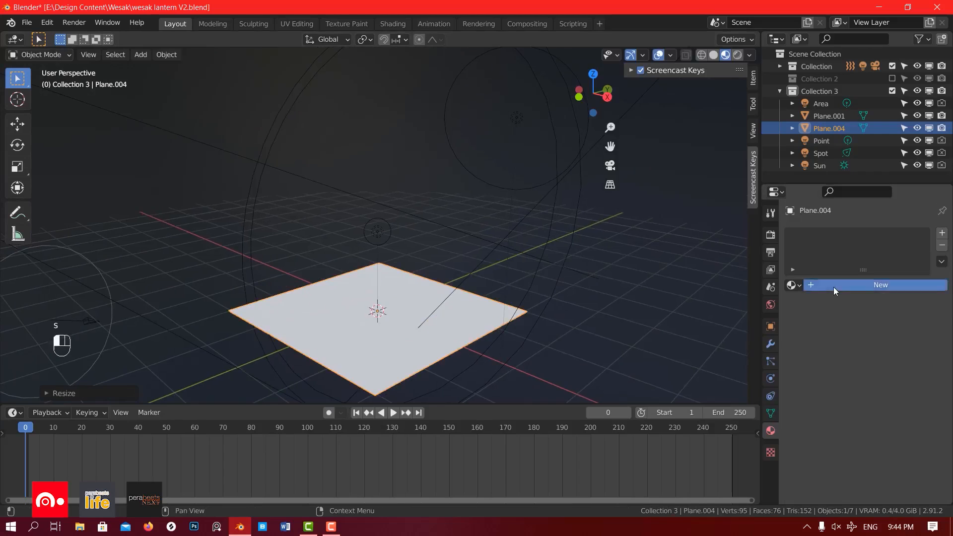
Step: Create a new material for the plane and give it a dark violet-blue base color
{"action": "left_click", "coordinate": [839, 285]}
{"action": "left_click", "coordinate": [896, 411]}
{"action": "left_click_drag", "start_coordinate": [882, 275], "coordinate": [902, 270]}
{"action": "left_click_drag", "start_coordinate": [925, 272], "coordinate": [925, 311]}
Step: Switch the viewport to rendered shading to show the light on the plane
{"action": "scroll", "coordinate": [465, 323], "scroll_direction": "down", "scroll_amount": 2}
{"action": "middle_click_drag", "start_coordinate": [465, 323], "coordinate": [463, 329]}
{"action": "left_click", "coordinate": [462, 329]}
{"action": "left_click", "coordinate": [737, 54]}
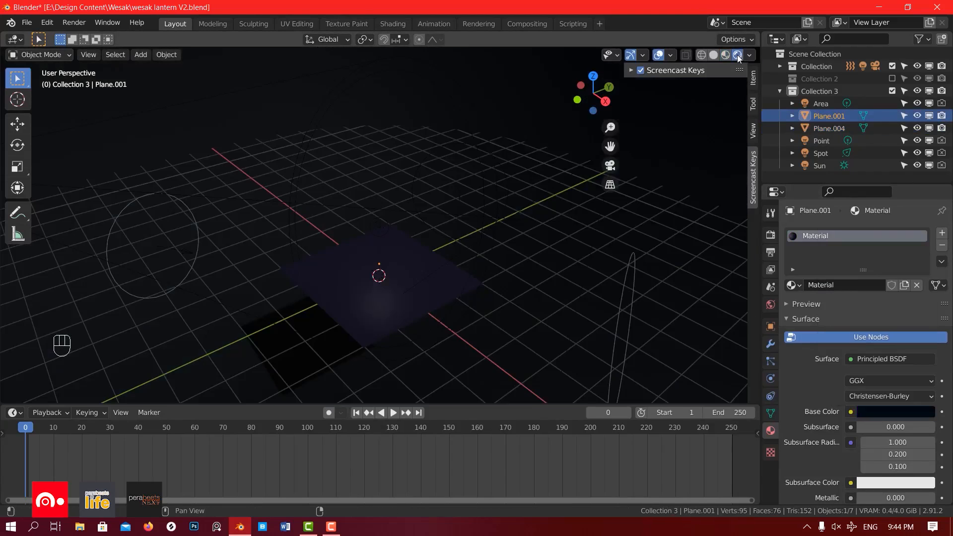
Step: Select the point light above the plane and raise its power to about 202 W
{"action": "scroll", "coordinate": [385, 290], "scroll_direction": "up", "scroll_amount": 3}
{"action": "middle_click_drag", "start_coordinate": [382, 291], "coordinate": [409, 316]}
{"action": "left_click", "coordinate": [378, 229]}
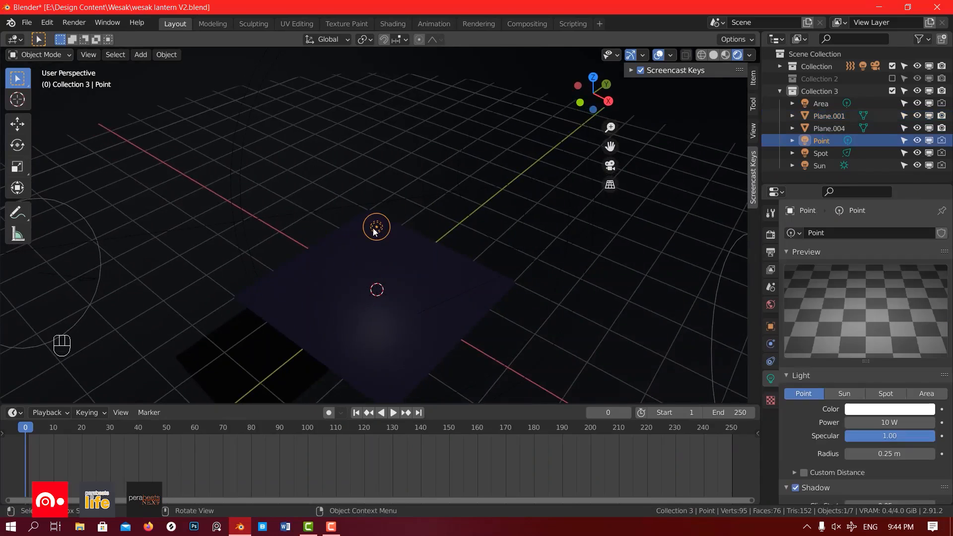
{"action": "left_click_drag", "start_coordinate": [874, 422], "coordinate": [938, 422]}
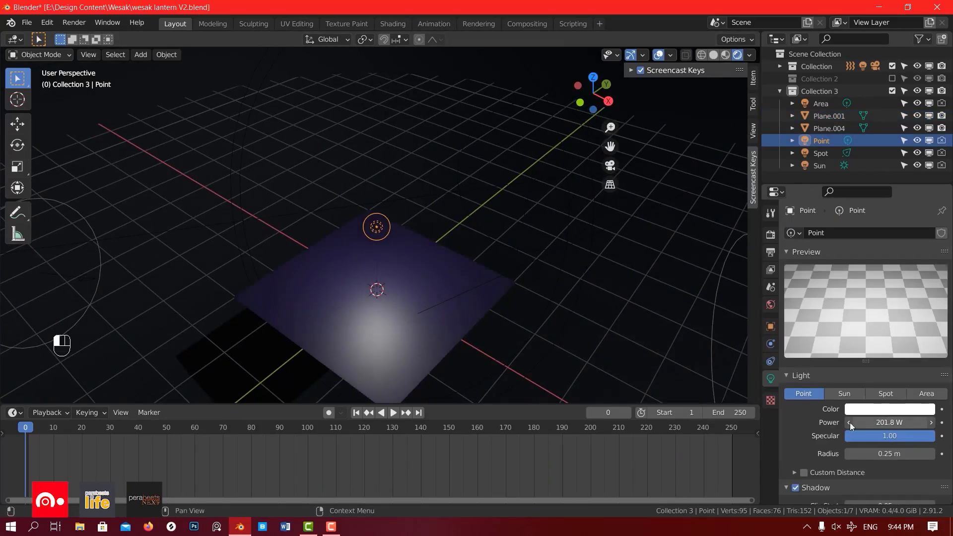
Step: Change the point light's color to saturated blue
{"action": "middle_click_drag", "start_coordinate": [437, 343], "coordinate": [264, 324]}
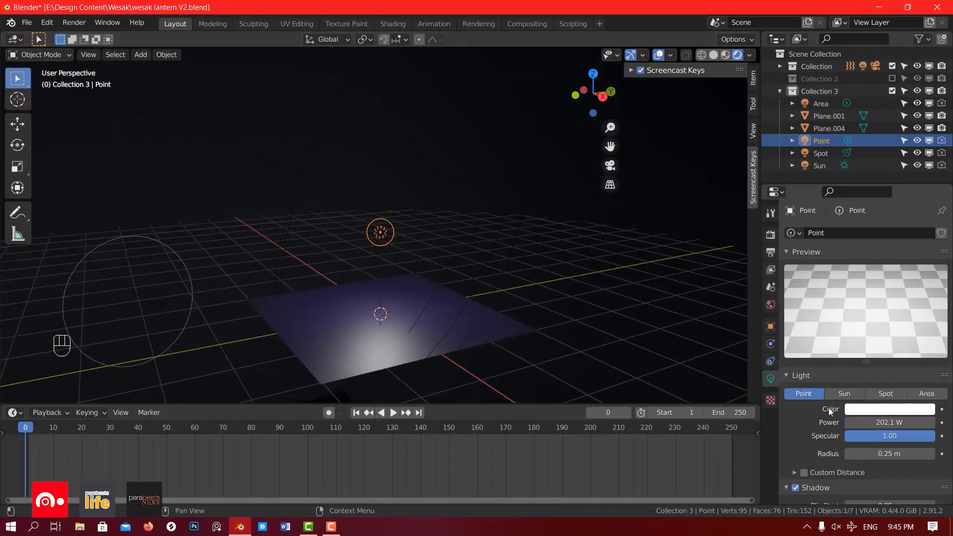
{"action": "left_click", "coordinate": [879, 411]}
{"action": "left_click_drag", "start_coordinate": [875, 288], "coordinate": [908, 265]}
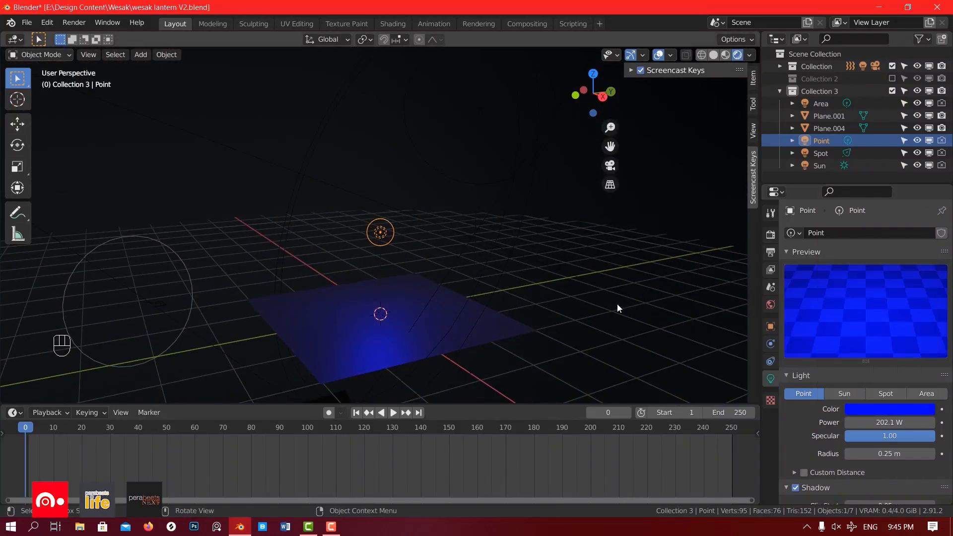
Step: Increase the point light's radius to 0.99 m
{"action": "middle_click_drag", "start_coordinate": [618, 308], "coordinate": [946, 527]}
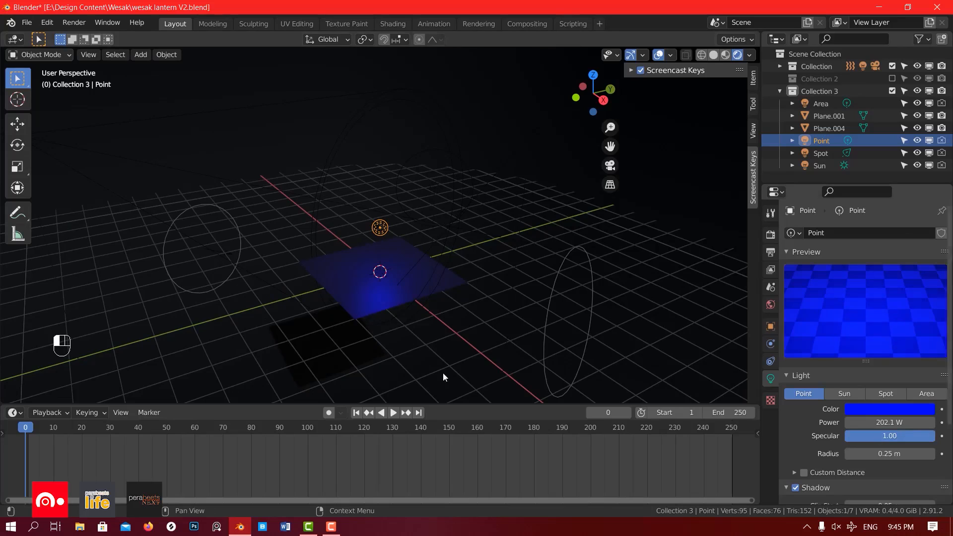
{"action": "scroll", "coordinate": [373, 285], "scroll_direction": "up", "scroll_amount": 4}
{"action": "middle_click_drag", "start_coordinate": [357, 294], "coordinate": [363, 281]}
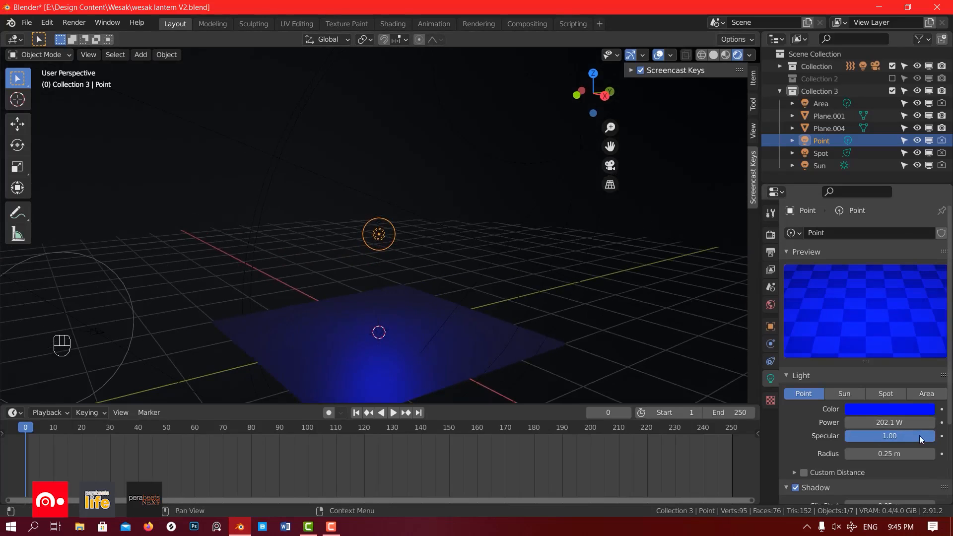
{"action": "left_click_drag", "start_coordinate": [934, 436], "coordinate": [845, 463]}
{"action": "scroll", "coordinate": [845, 463], "scroll_direction": "down", "scroll_amount": 5}
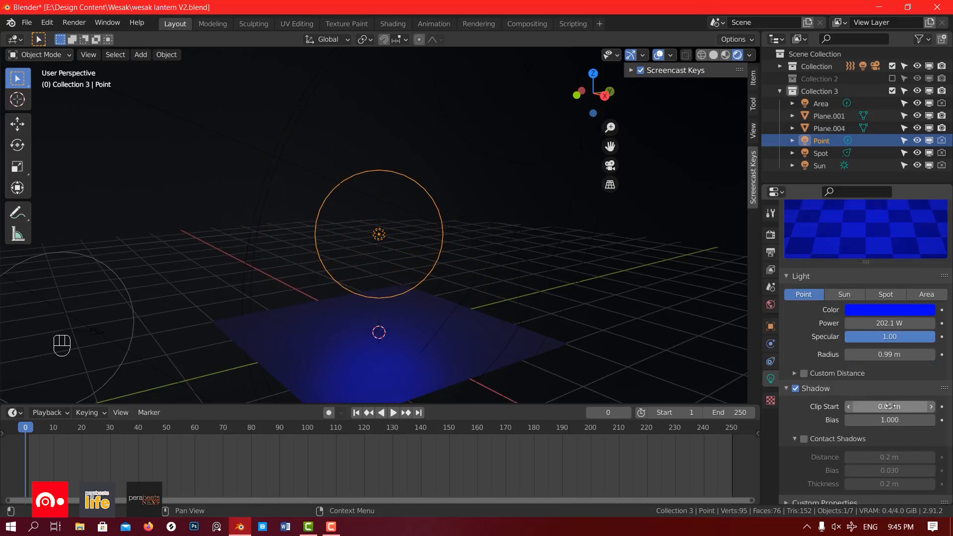
Step: Enable contact shadows for the point light, toggling the option to compare its effect on the plane
{"action": "left_click", "coordinate": [804, 439]}
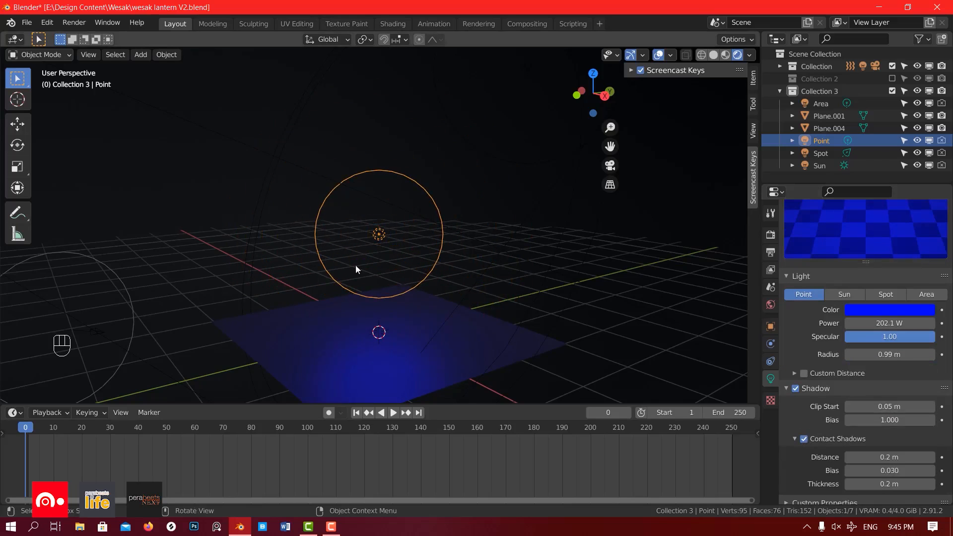
{"action": "middle_click_drag", "start_coordinate": [356, 264], "coordinate": [399, 254]}
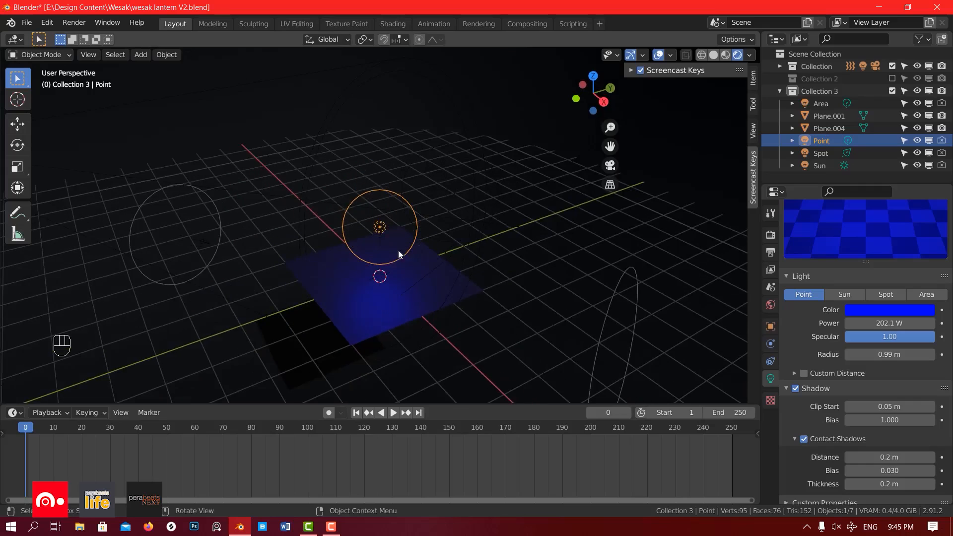
{"action": "left_click", "coordinate": [805, 439]}
{"action": "left_click", "coordinate": [806, 438]}
{"action": "middle_click_drag", "start_coordinate": [415, 248], "coordinate": [396, 269]}
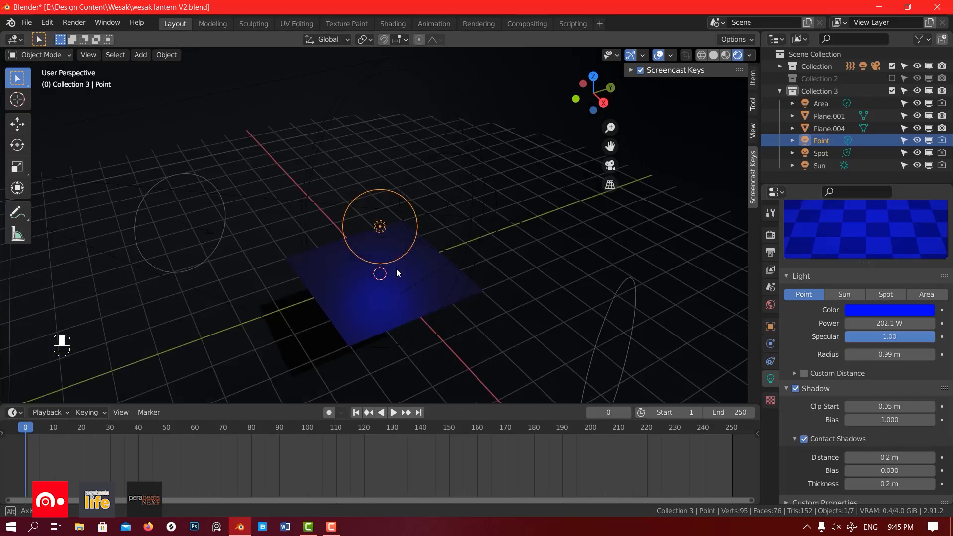
Step: Change the selected light's type from Point to Sun and inspect its illumination of the plane
{"action": "left_click", "coordinate": [838, 294]}
{"action": "middle_click_drag", "start_coordinate": [648, 204], "coordinate": [428, 215]}
{"action": "middle_click_drag", "start_coordinate": [315, 249], "coordinate": [348, 234]}
{"action": "scroll", "coordinate": [410, 240], "scroll_direction": "up", "scroll_amount": 5}
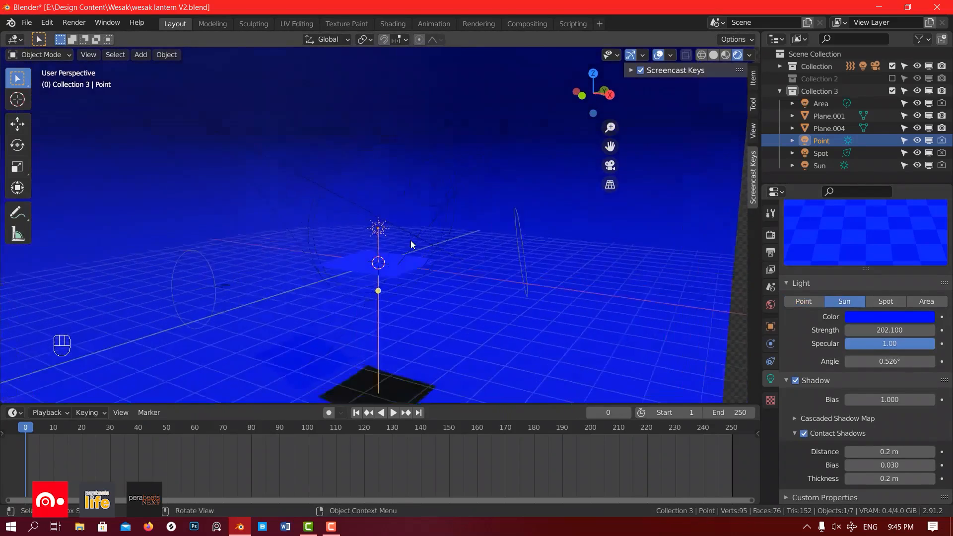
{"action": "middle_click_drag", "start_coordinate": [416, 244], "coordinate": [408, 284]}
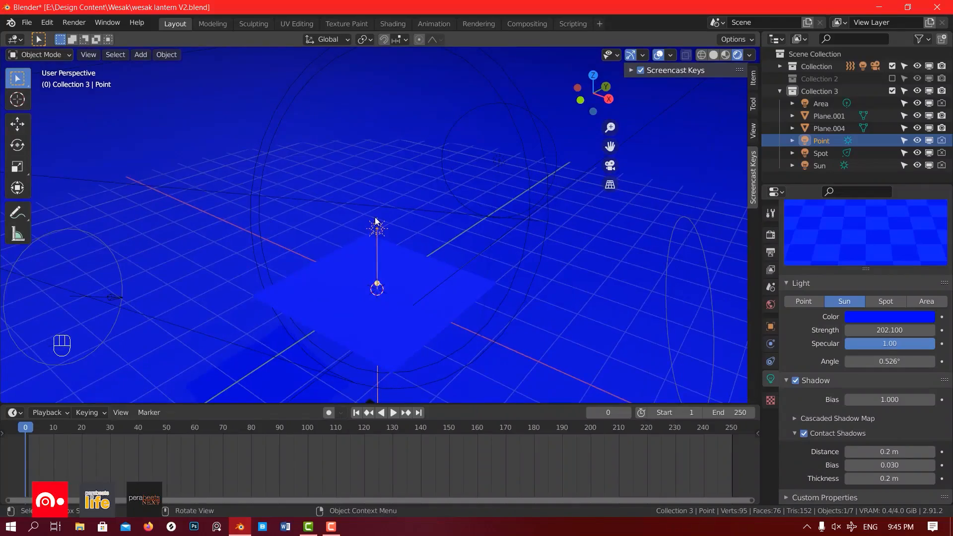
{"action": "middle_click_drag", "start_coordinate": [376, 221], "coordinate": [375, 201]}
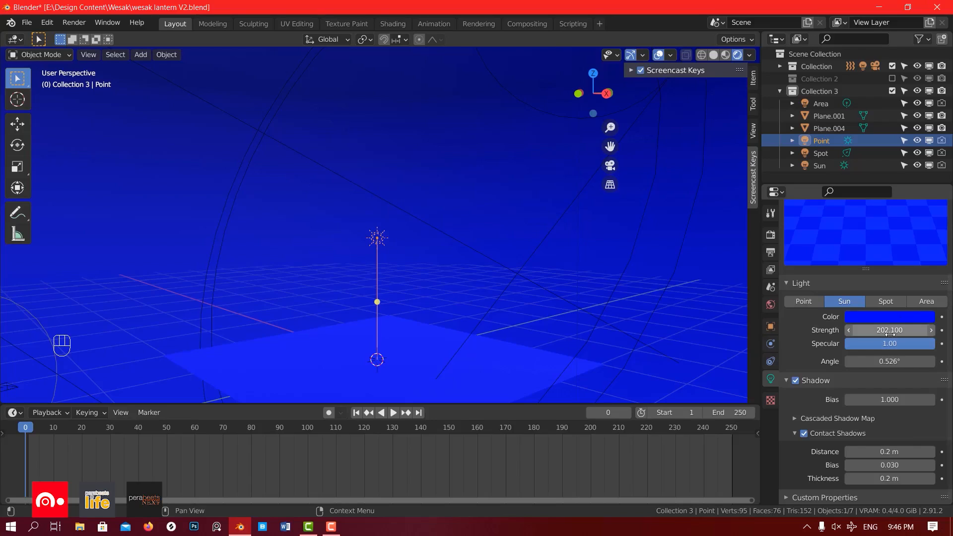
Step: Set the sun light's strength to 10
{"action": "left_click_drag", "start_coordinate": [890, 326], "coordinate": [889, 326]}
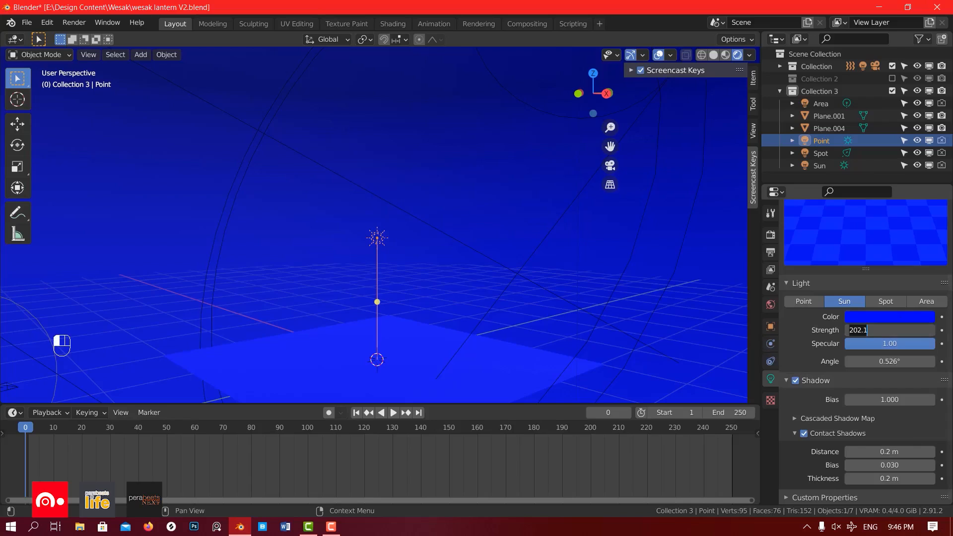
{"action": "key", "text": "Return"}
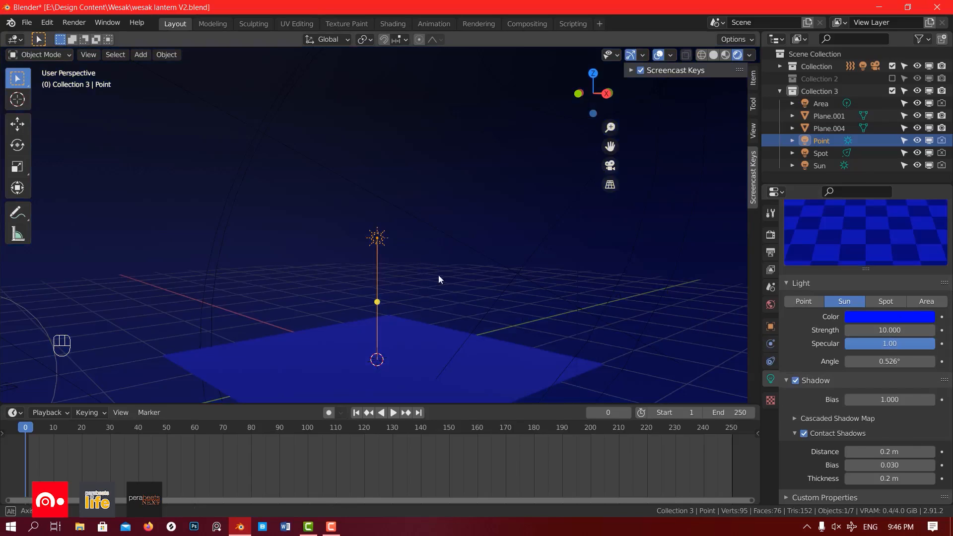
{"action": "middle_click_drag", "start_coordinate": [439, 276], "coordinate": [424, 251]}
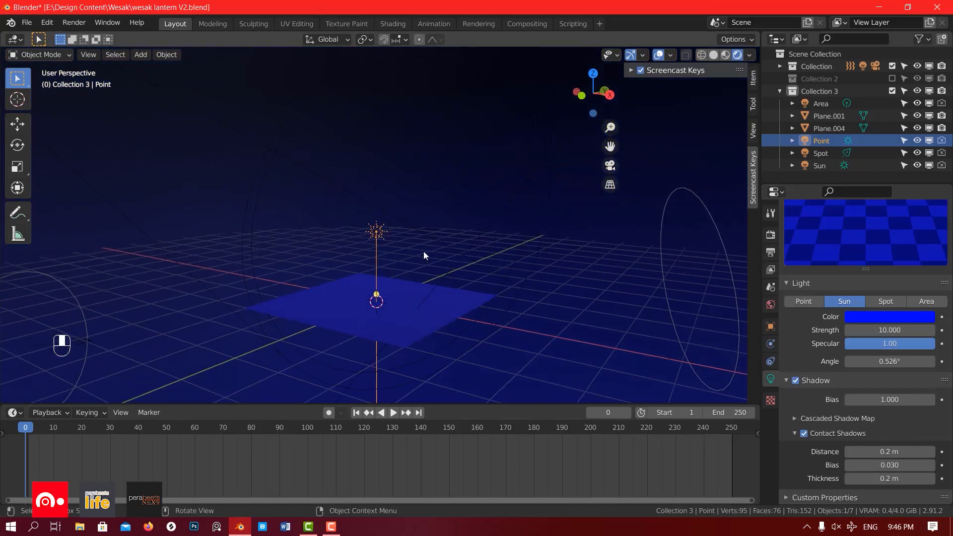
{"action": "middle_click_drag", "start_coordinate": [484, 225], "coordinate": [374, 258]}
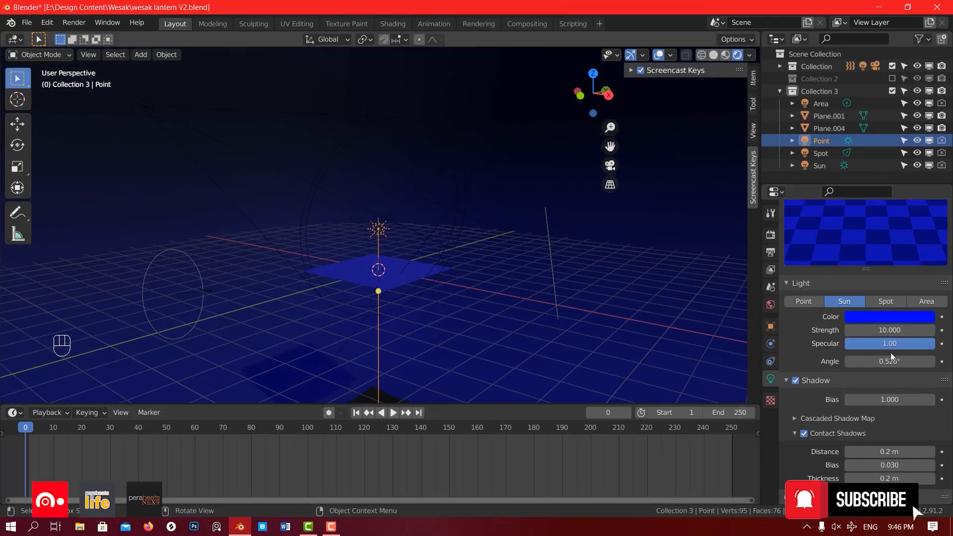
Step: Switch the light type to Point and back to Sun to compare how each illuminates the plane
{"action": "left_click", "coordinate": [805, 302]}
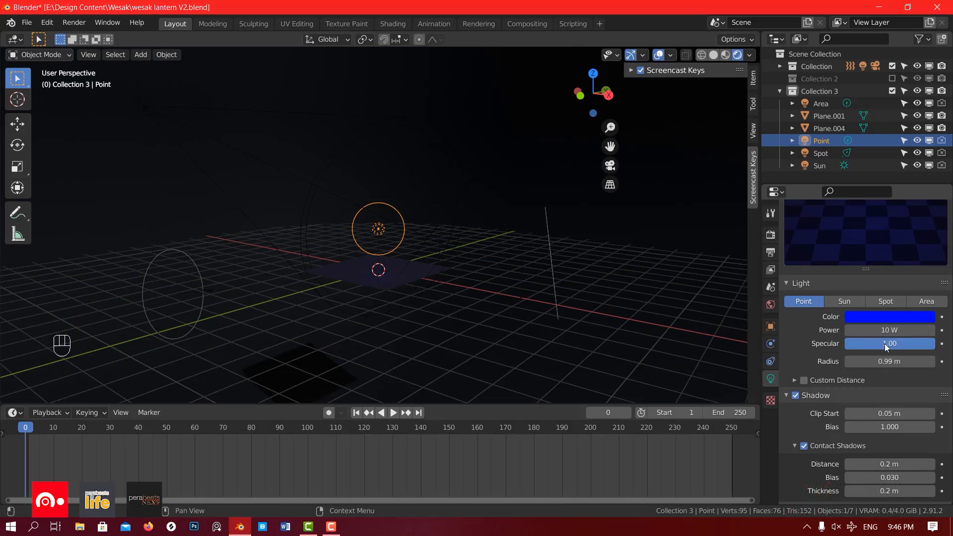
{"action": "left_click", "coordinate": [852, 302]}
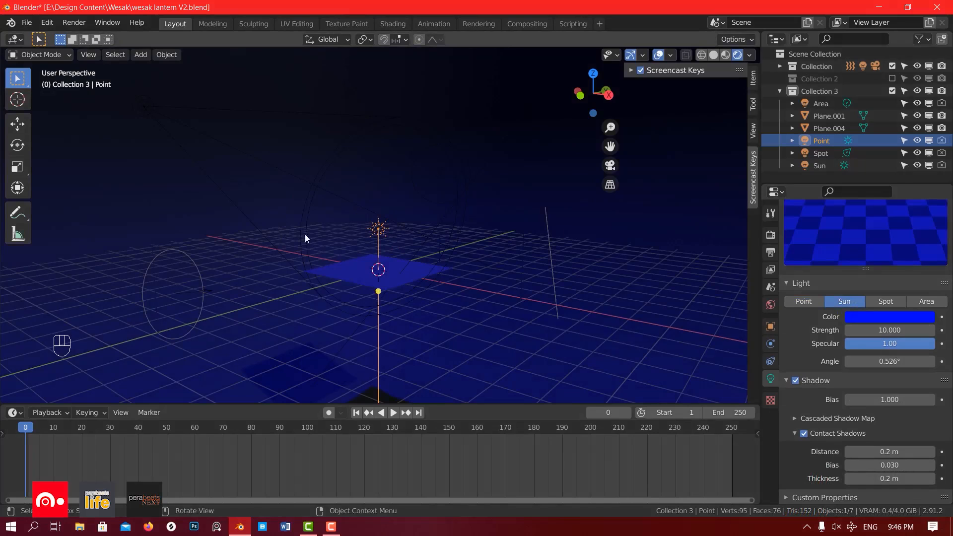
{"action": "middle_click_drag", "start_coordinate": [306, 238], "coordinate": [435, 220]}
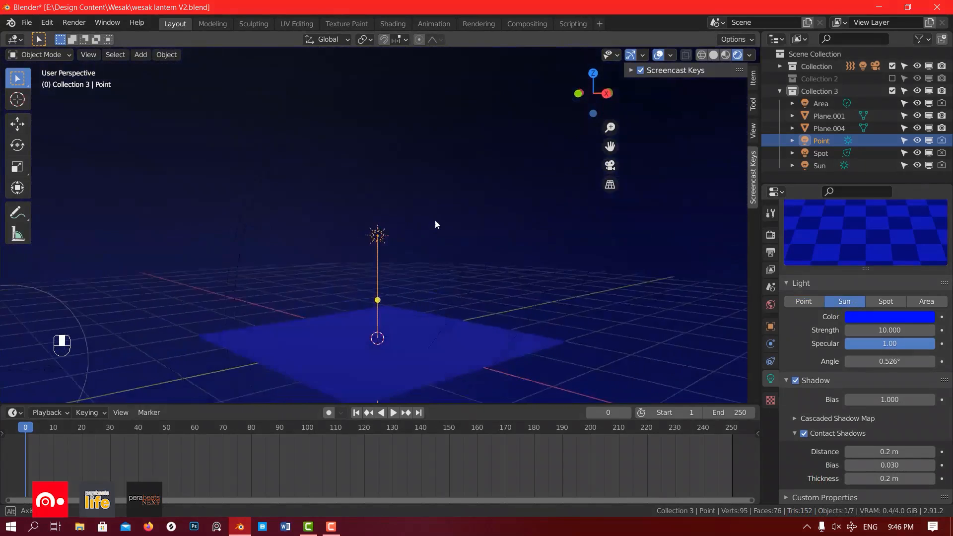
Step: Try a pale yellow color for the sun light
{"action": "left_click", "coordinate": [881, 313]}
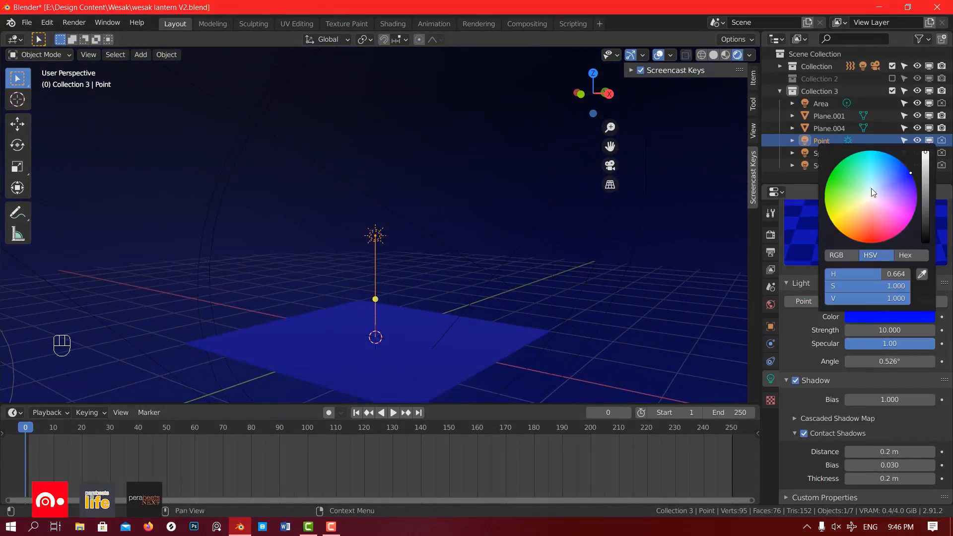
{"action": "left_click", "coordinate": [873, 197]}
{"action": "left_click_drag", "start_coordinate": [870, 201], "coordinate": [855, 203]}
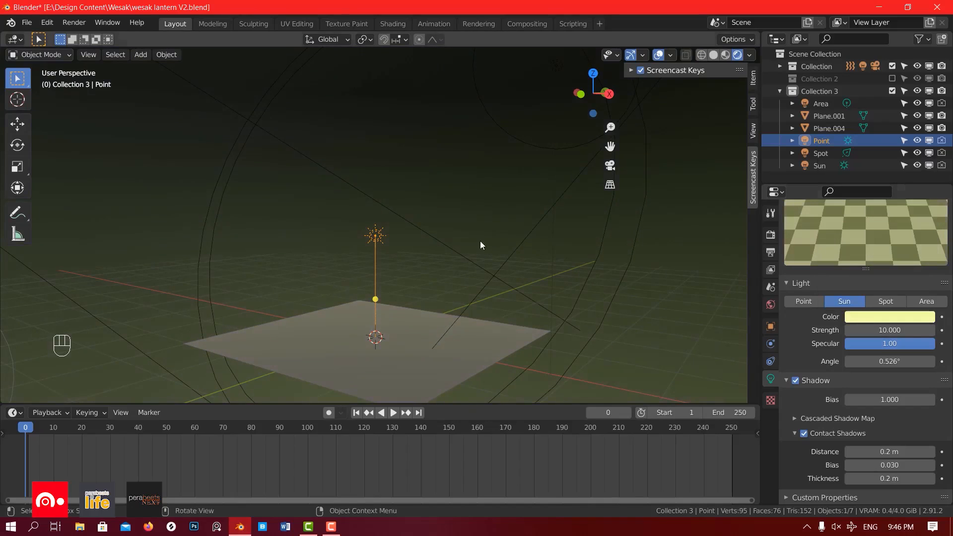
{"action": "middle_click_drag", "start_coordinate": [481, 240], "coordinate": [443, 275]}
Step: Set the sun light's color to a very pale pink, nearly white
{"action": "left_click", "coordinate": [851, 316]}
{"action": "left_click", "coordinate": [868, 197]}
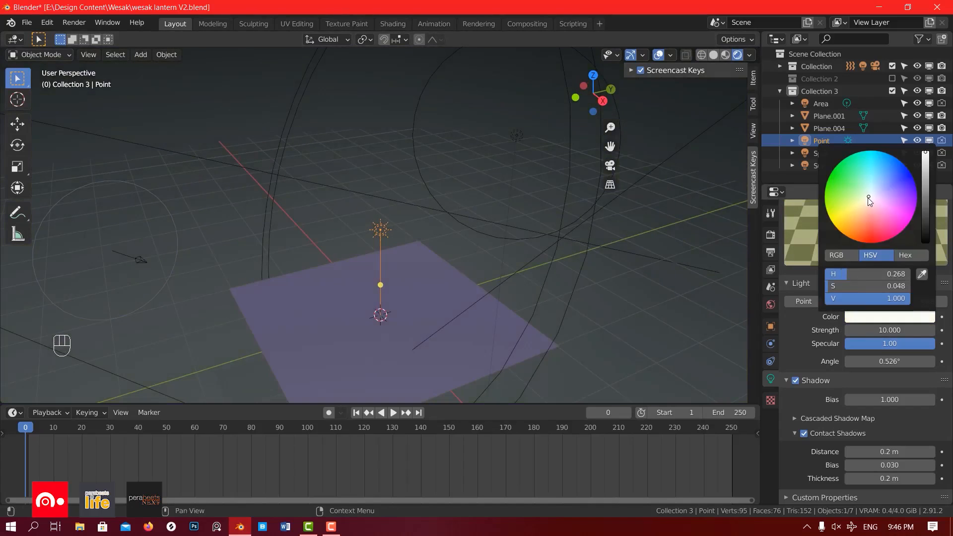
{"action": "middle_click_drag", "start_coordinate": [337, 340], "coordinate": [400, 283]}
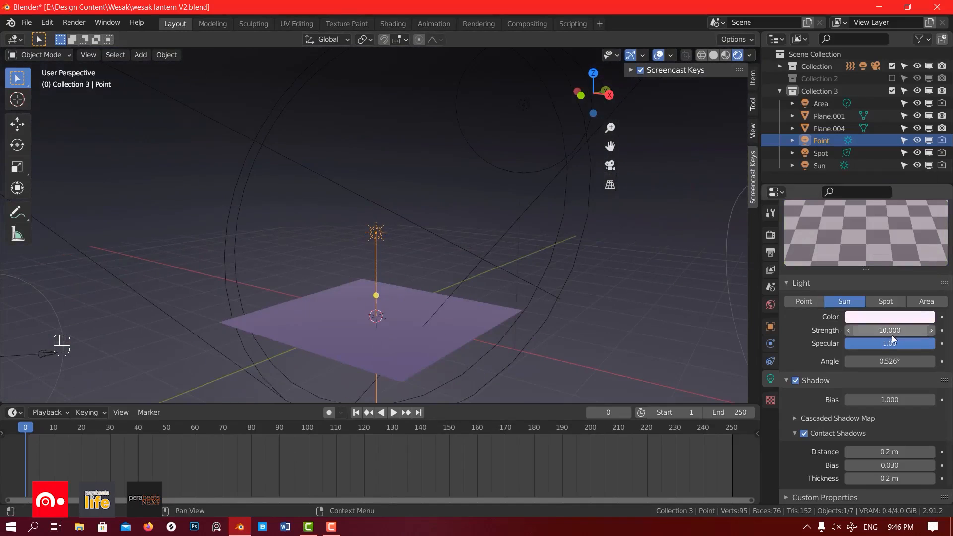
Step: Change the light's type to Spot and lower it about 0.59 m along the Z axis toward the plane
{"action": "scroll", "coordinate": [889, 422], "scroll_direction": "up", "scroll_amount": 4}
{"action": "left_click", "coordinate": [884, 381]}
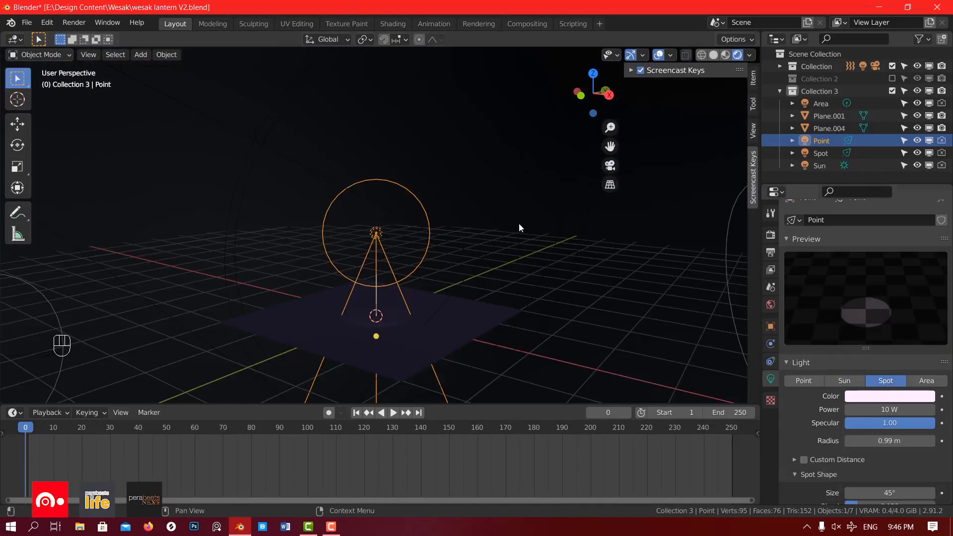
{"action": "scroll", "coordinate": [386, 332], "scroll_direction": "up", "scroll_amount": 2}
{"action": "key", "text": "g"}
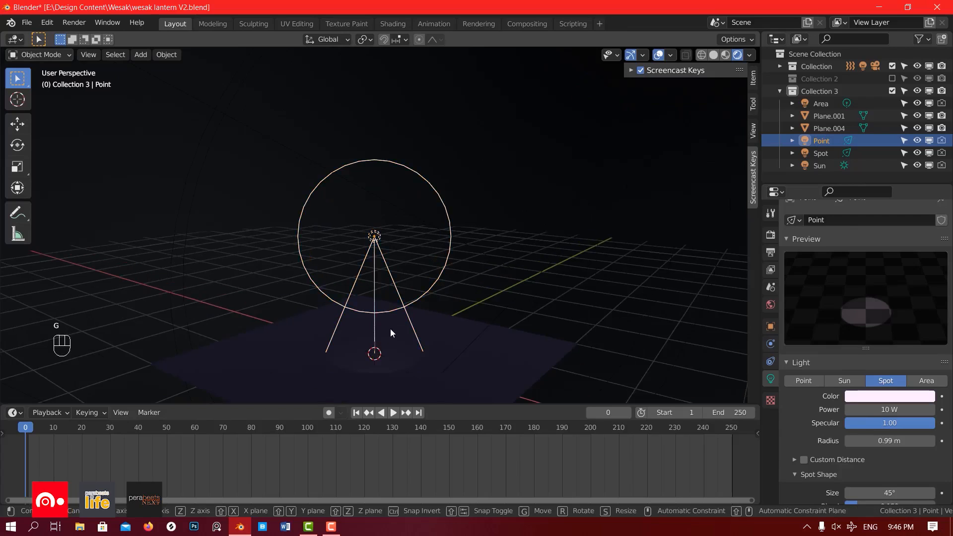
{"action": "key", "text": "z"}
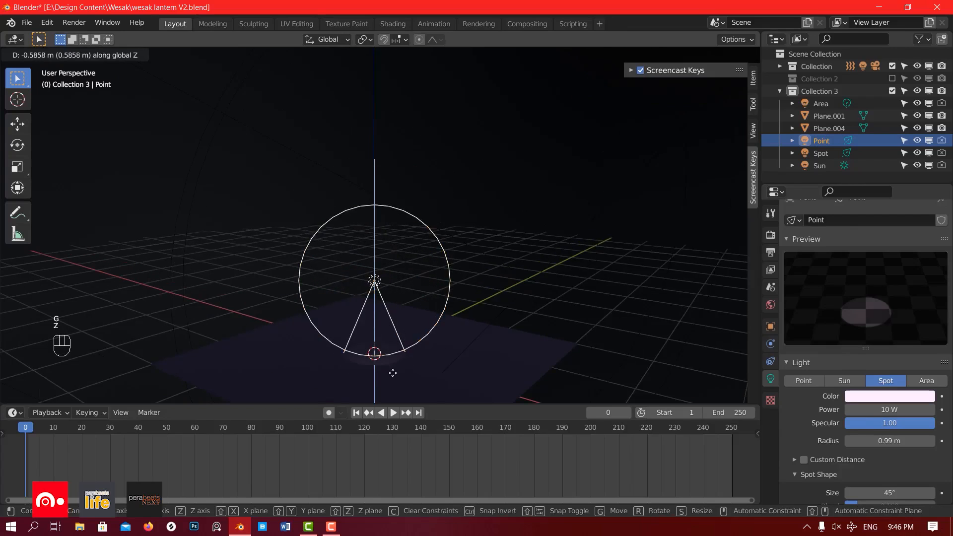
{"action": "left_click", "coordinate": [392, 373]}
Step: Narrow the spot light's cone to a size of about 17.9°
{"action": "middle_click_drag", "start_coordinate": [392, 372], "coordinate": [335, 220]}
{"action": "scroll", "coordinate": [420, 287], "scroll_direction": "up", "scroll_amount": 3}
{"action": "scroll", "coordinate": [420, 285], "scroll_direction": "up", "scroll_amount": 4}
{"action": "scroll", "coordinate": [386, 354], "scroll_direction": "down", "scroll_amount": 3}
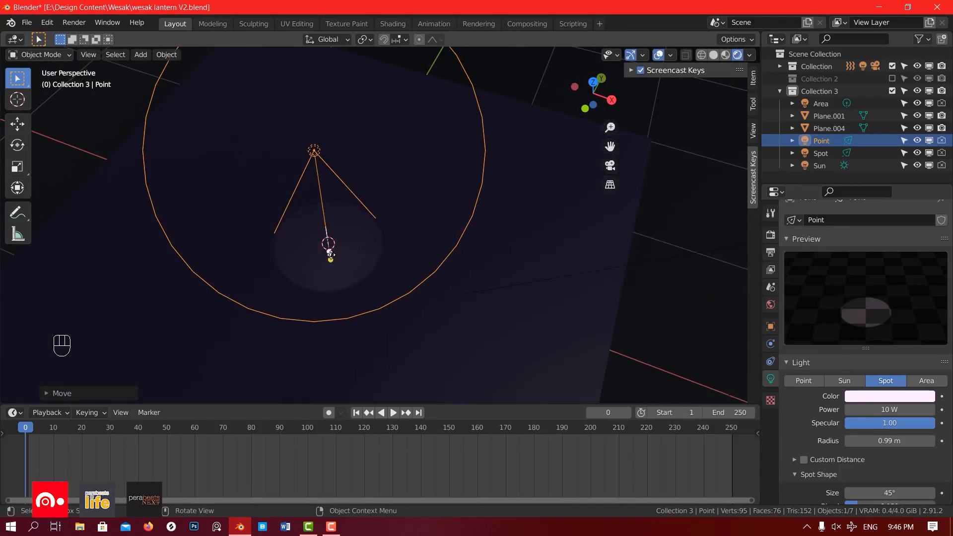
{"action": "left_click_drag", "start_coordinate": [329, 242], "coordinate": [333, 173]}
{"action": "left_click_drag", "start_coordinate": [623, 302], "coordinate": [623, 302]}
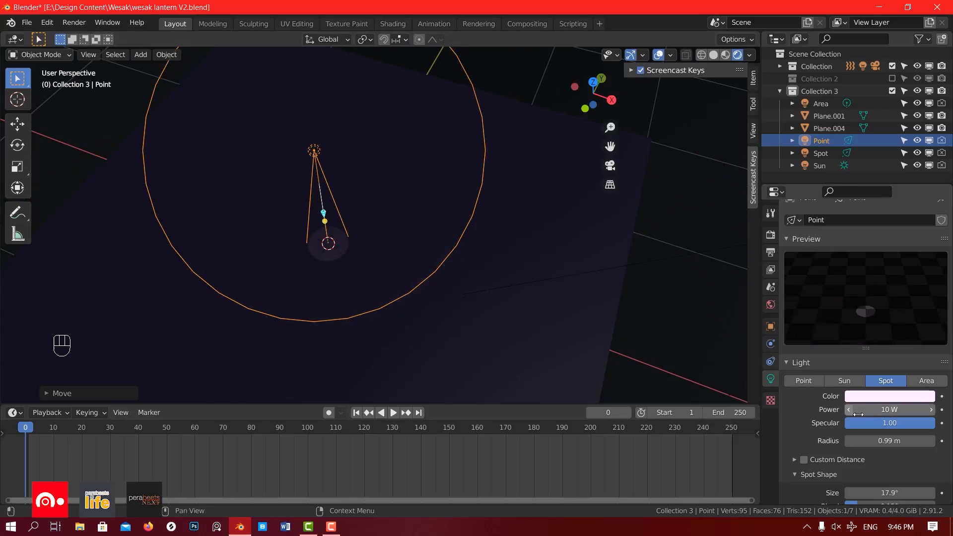
Step: Raise the spot light's power to about 66.4 W and move the light up along the Z axis
{"action": "middle_click_drag", "start_coordinate": [238, 211], "coordinate": [377, 258]}
{"action": "key", "text": "g"}
{"action": "key", "text": "z"}
{"action": "left_click", "coordinate": [382, 179]}
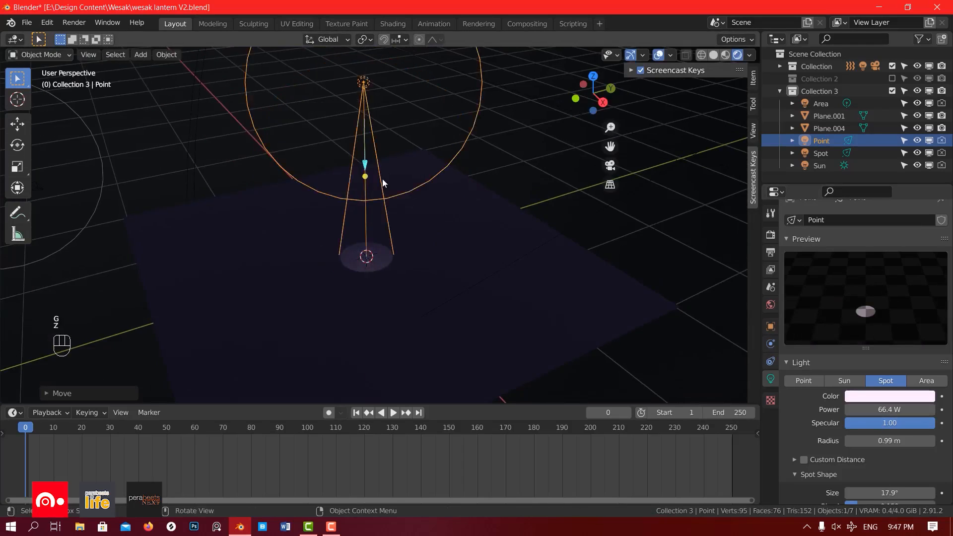
Step: Rotate the spot light slightly so its beam falls off-center on the plane
{"action": "middle_click_drag", "start_coordinate": [382, 179], "coordinate": [375, 198]}
{"action": "scroll", "coordinate": [387, 199], "scroll_direction": "down", "scroll_amount": 4}
{"action": "key", "text": "r"}
{"action": "left_click", "coordinate": [532, 177]}
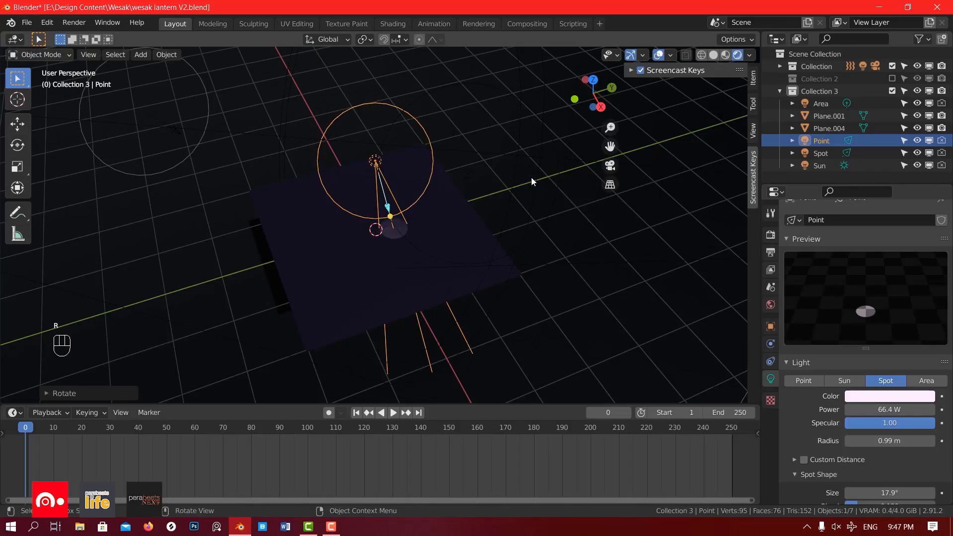
{"action": "key", "text": "r"}
{"action": "right_click", "coordinate": [388, 226]}
{"action": "middle_click_drag", "start_coordinate": [388, 225], "coordinate": [447, 189]}
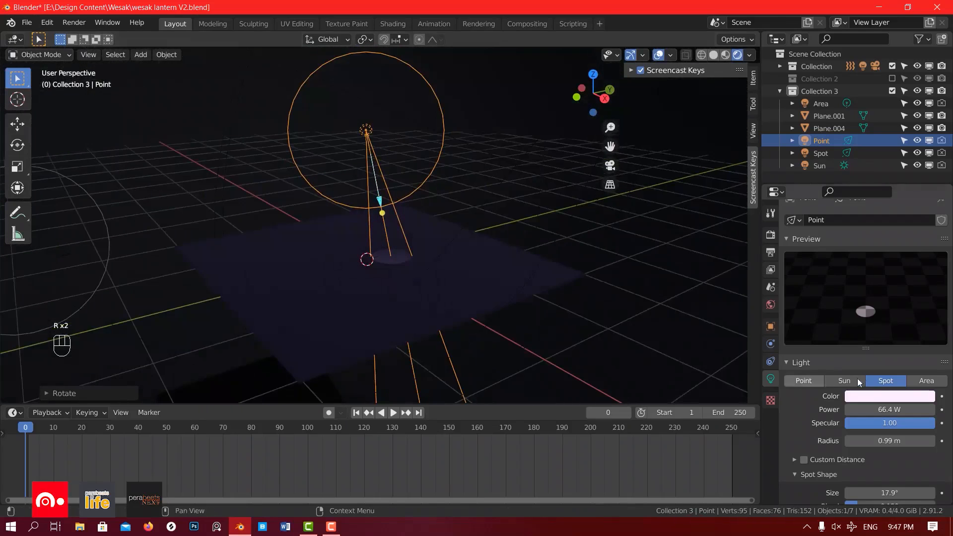
Step: Change the selected light's type from Spot to Area
{"action": "left_click", "coordinate": [942, 381]}
{"action": "mouse_move", "coordinate": [389, 236]}
{"action": "middle_mouse_down"}
{"action": "mouse_move", "coordinate": [440, 246]}
{"action": "mouse_move", "coordinate": [443, 310]}
{"action": "mouse_move", "coordinate": [320, 304]}
{"action": "mouse_move", "coordinate": [391, 220]}
{"action": "middle_mouse_up"}
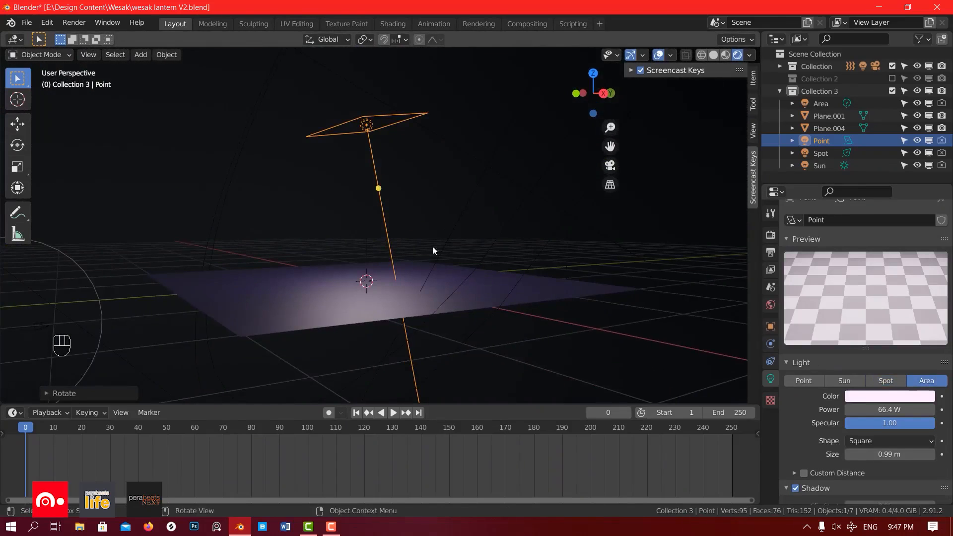
Step: Switch the light type to Point and back to Area to compare their illumination of the plane
{"action": "left_click", "coordinate": [803, 381]}
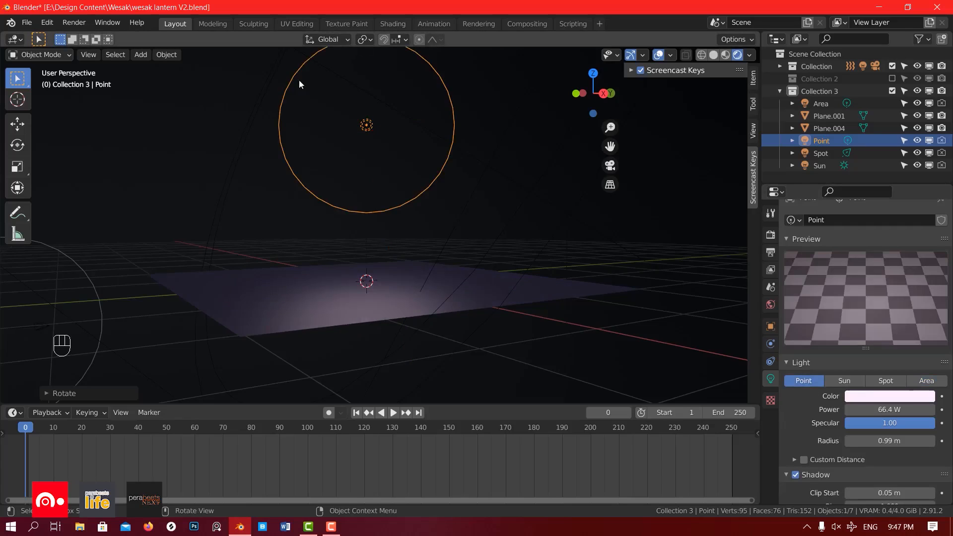
{"action": "left_click", "coordinate": [926, 381]}
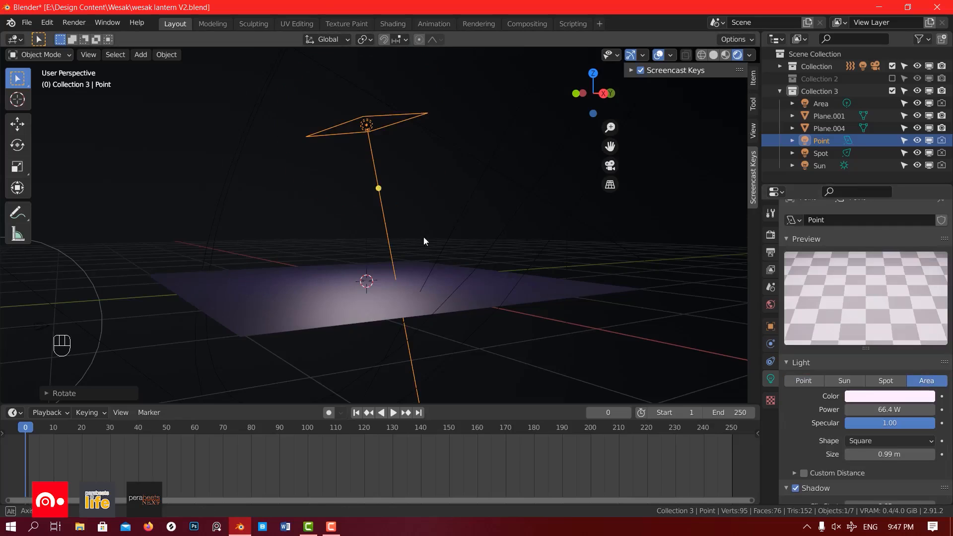
{"action": "middle_click_drag", "start_coordinate": [424, 241], "coordinate": [471, 142]}
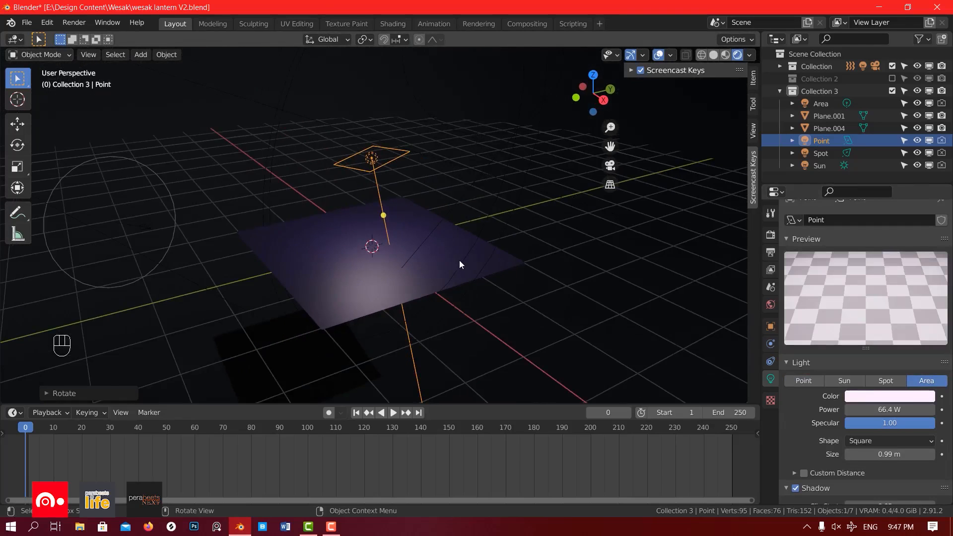
Step: Examine the lantern model from several angles in the rendered viewport
{"action": "scroll", "coordinate": [460, 260], "scroll_direction": "up", "scroll_amount": 3}
{"action": "scroll", "coordinate": [491, 227], "scroll_direction": "up", "scroll_amount": 2}
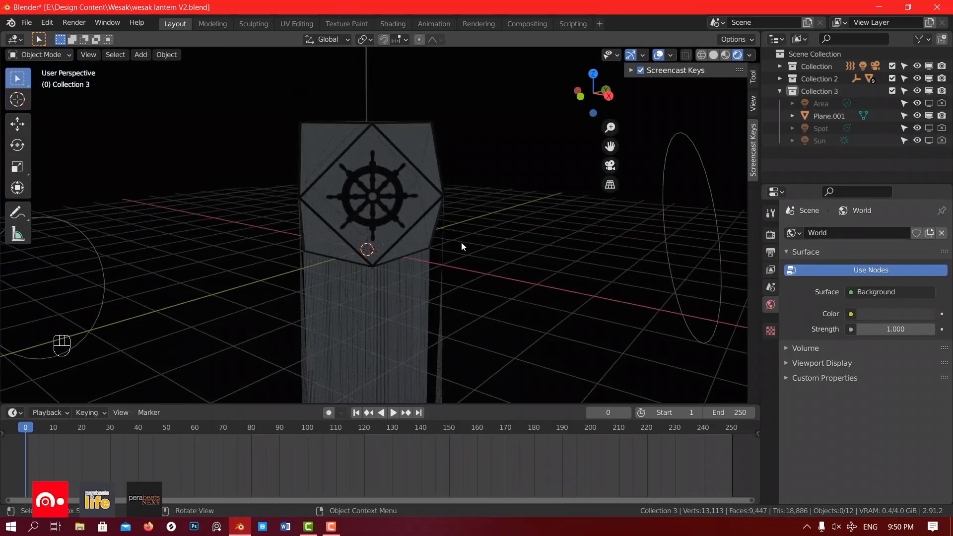
{"action": "scroll", "coordinate": [424, 236], "scroll_direction": "down", "scroll_amount": 4}
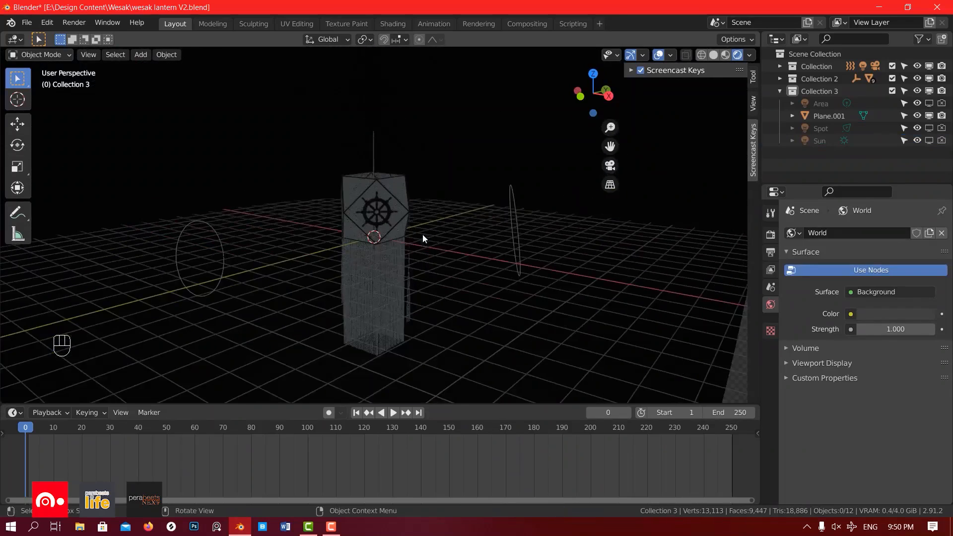
{"action": "middle_click_drag", "start_coordinate": [423, 235], "coordinate": [417, 246]}
{"action": "scroll", "coordinate": [360, 229], "scroll_direction": "up", "scroll_amount": 4}
{"action": "middle_click_drag", "start_coordinate": [360, 229], "coordinate": [378, 251]}
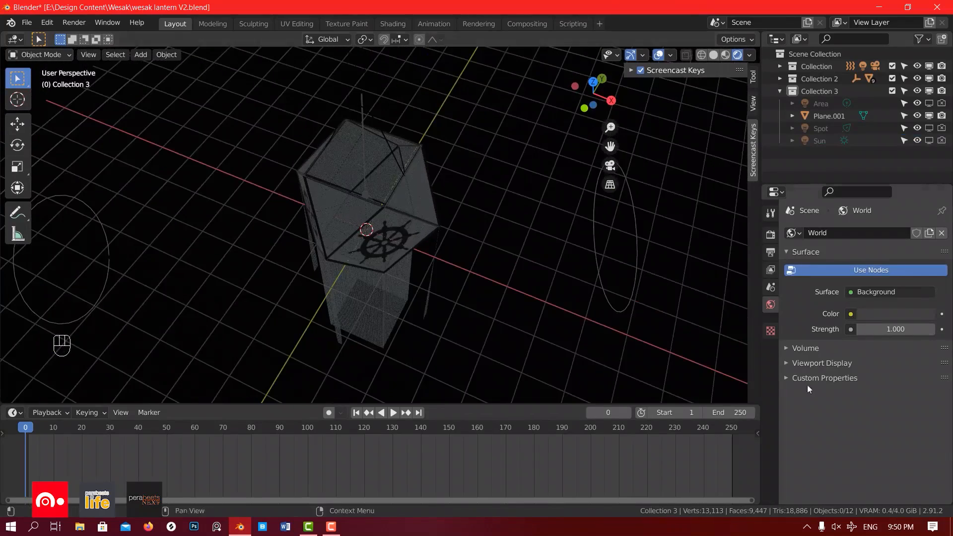
Step: Examine the lantern and its curved dark backdrop from close up and from a distance
{"action": "scroll", "coordinate": [385, 183], "scroll_direction": "up", "scroll_amount": 3}
{"action": "middle_click_drag", "start_coordinate": [374, 187], "coordinate": [367, 202]}
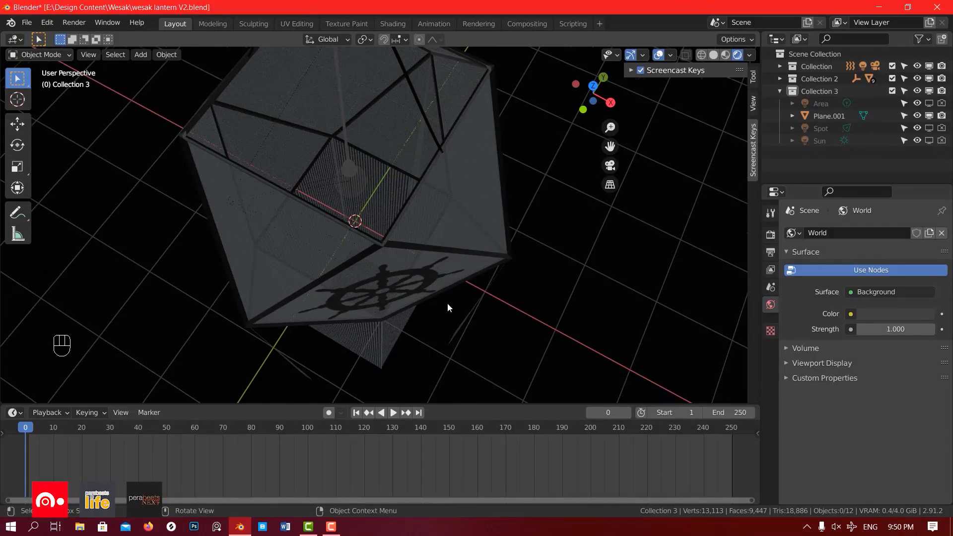
{"action": "scroll", "coordinate": [448, 304], "scroll_direction": "down", "scroll_amount": 5}
{"action": "middle_click_drag", "start_coordinate": [448, 303], "coordinate": [423, 201]}
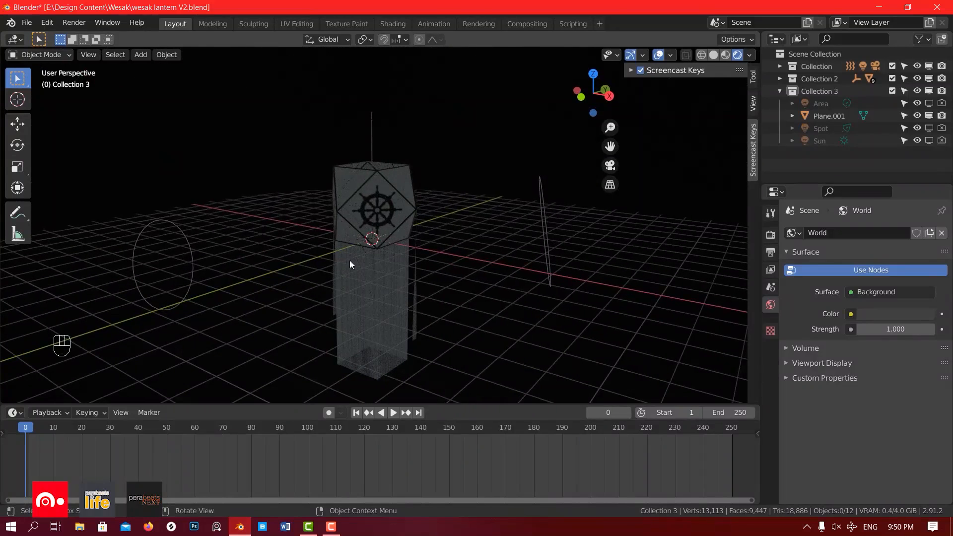
{"action": "scroll", "coordinate": [410, 213], "scroll_direction": "down", "scroll_amount": 4}
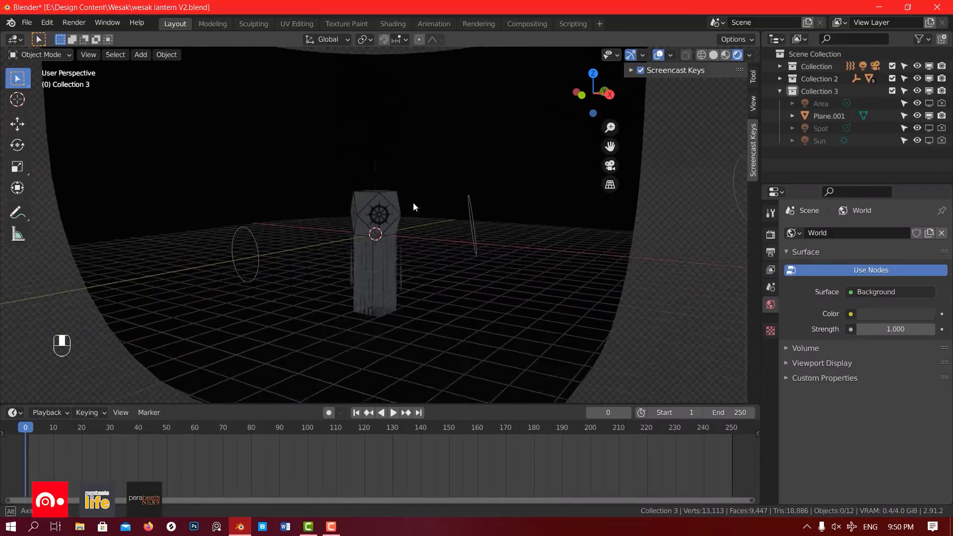
{"action": "scroll", "coordinate": [531, 226], "scroll_direction": "down", "scroll_amount": 2}
{"action": "middle_click_drag", "start_coordinate": [531, 225], "coordinate": [528, 233]}
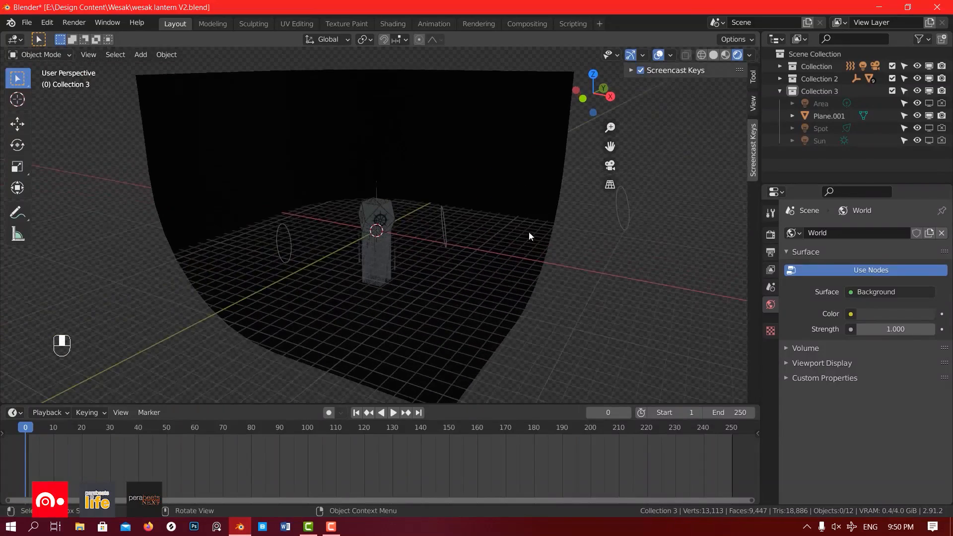
{"action": "scroll", "coordinate": [339, 203], "scroll_direction": "up", "scroll_amount": 8}
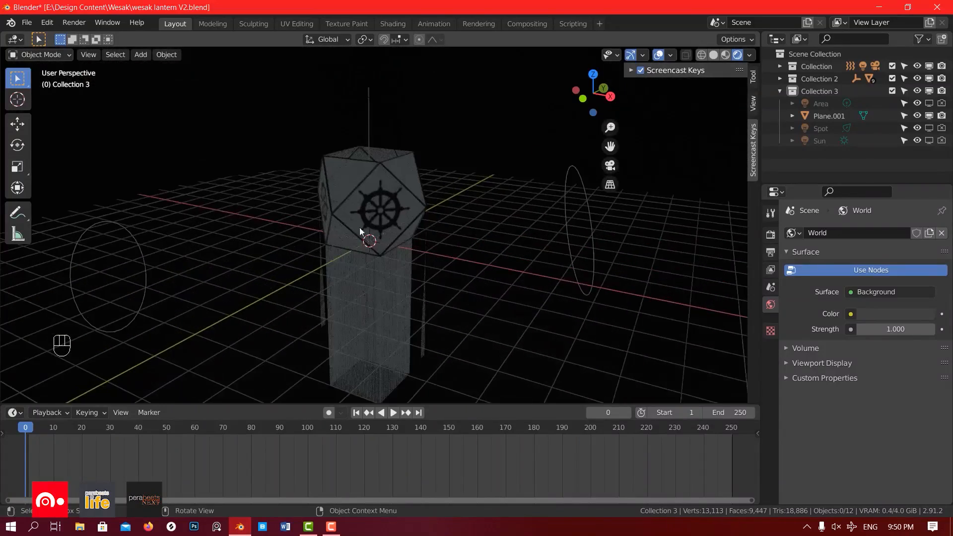
{"action": "scroll", "coordinate": [392, 233], "scroll_direction": "down", "scroll_amount": 4}
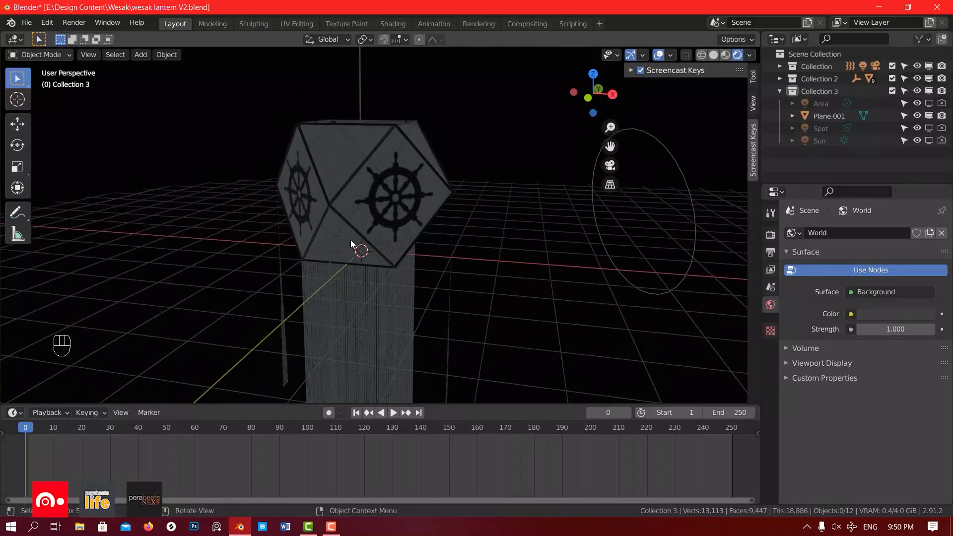
Step: Select the glass bulb sphere inside the lantern and snap the 3D cursor to it
{"action": "middle_click_drag", "start_coordinate": [424, 192], "coordinate": [334, 200]}
{"action": "scroll", "coordinate": [363, 175], "scroll_direction": "up", "scroll_amount": 6}
{"action": "scroll", "coordinate": [335, 200], "scroll_direction": "up", "scroll_amount": 5}
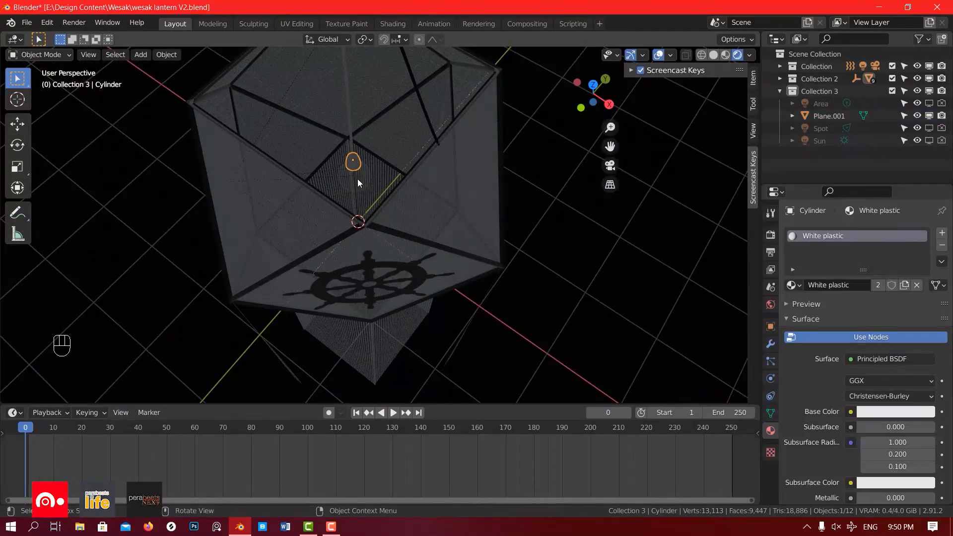
{"action": "left_click", "coordinate": [359, 182]}
{"action": "key", "text": "shift+s"}
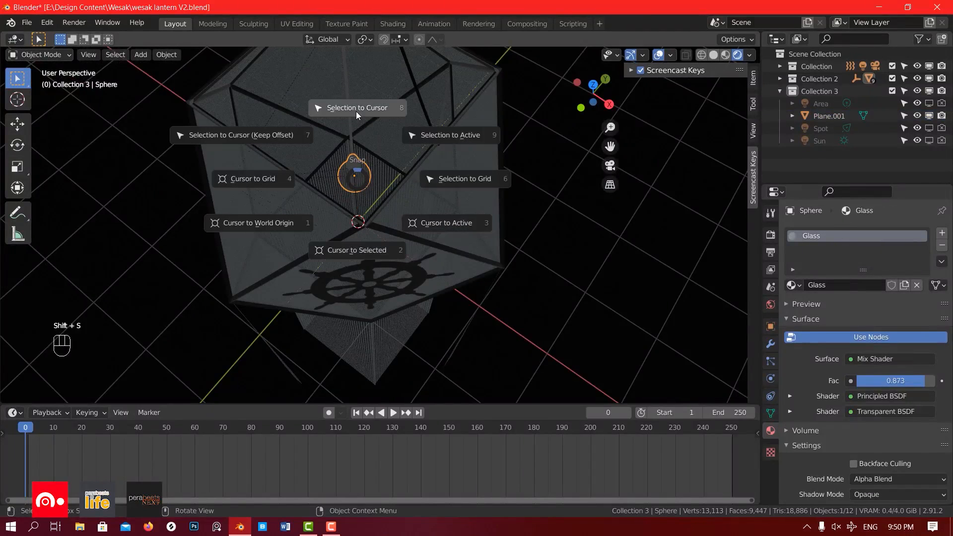
{"action": "left_click", "coordinate": [348, 251]}
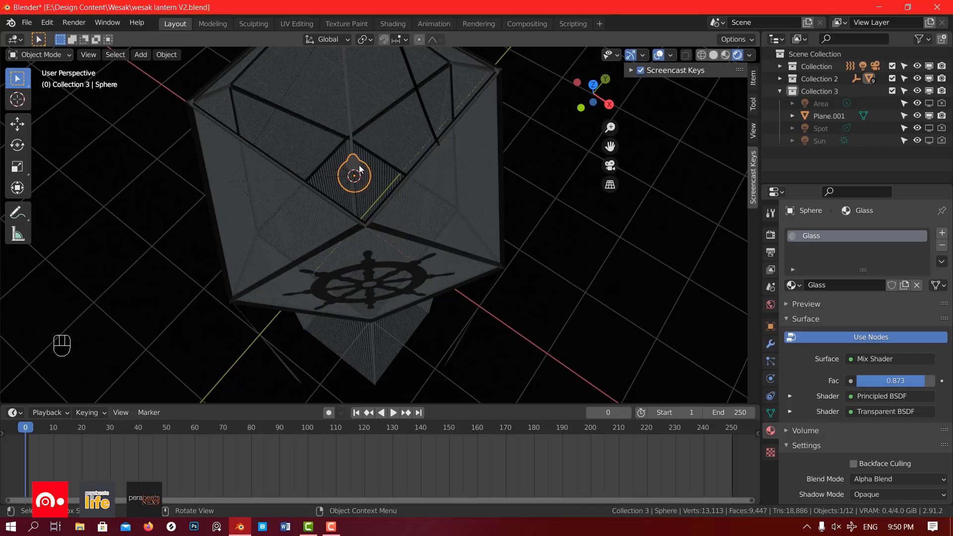
Step: Add a point light at the 3D cursor, inside the lantern's bulb
{"action": "key", "text": "shift+a"}
{"action": "mouse_move", "coordinate": [511, 186]}
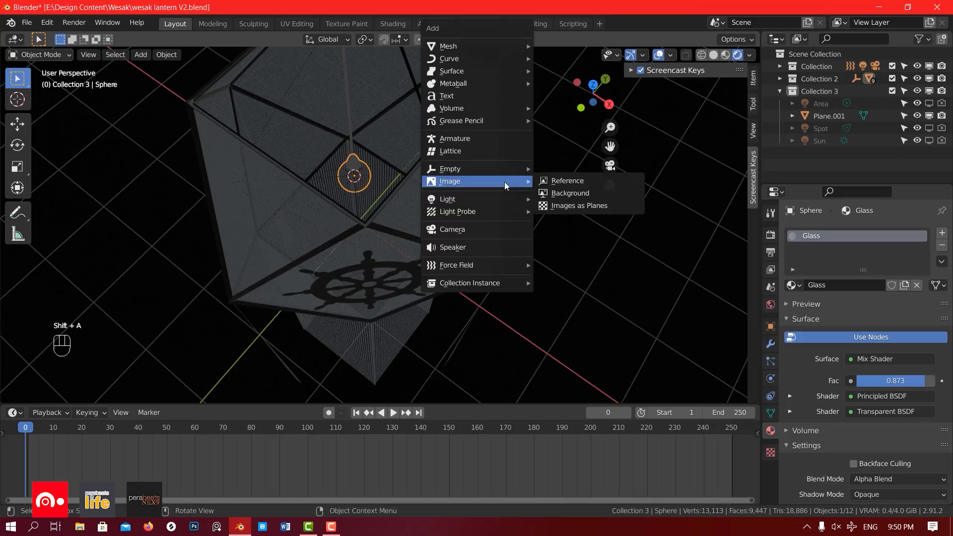
{"action": "mouse_move", "coordinate": [482, 199]}
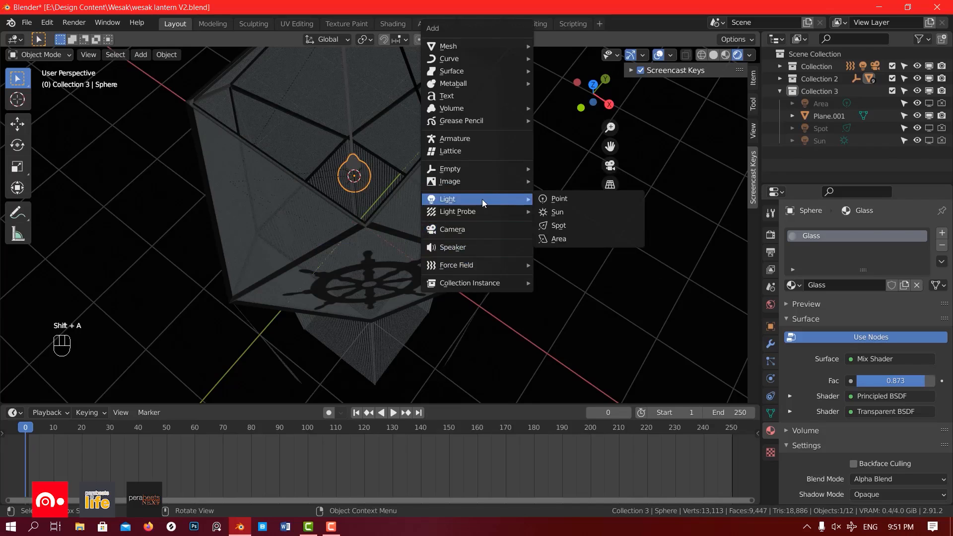
{"action": "left_click", "coordinate": [600, 200]}
{"action": "middle_click_drag", "start_coordinate": [430, 201], "coordinate": [402, 192]}
{"action": "scroll", "coordinate": [322, 208], "scroll_direction": "up", "scroll_amount": 5}
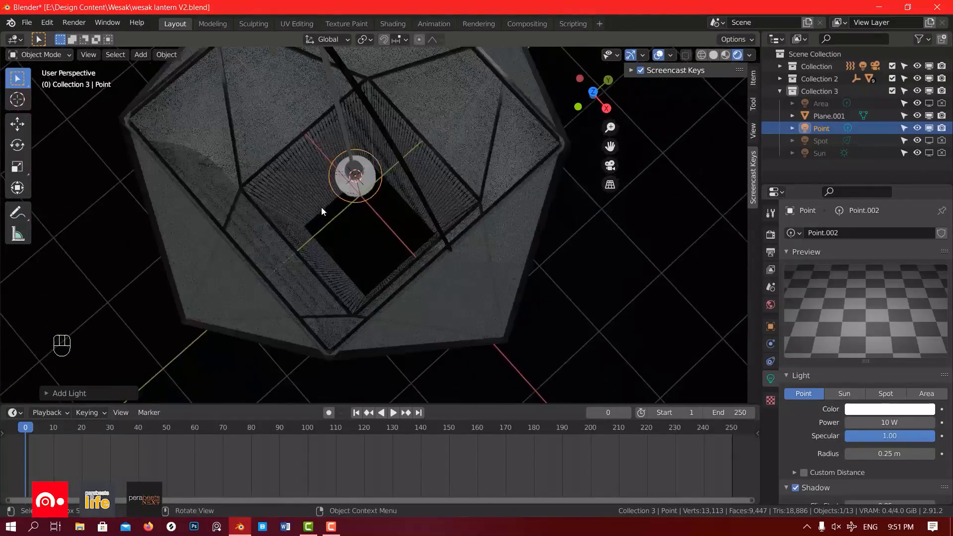
{"action": "scroll", "coordinate": [353, 181], "scroll_direction": "down", "scroll_amount": 6}
{"action": "scroll", "coordinate": [363, 210], "scroll_direction": "up", "scroll_amount": 4}
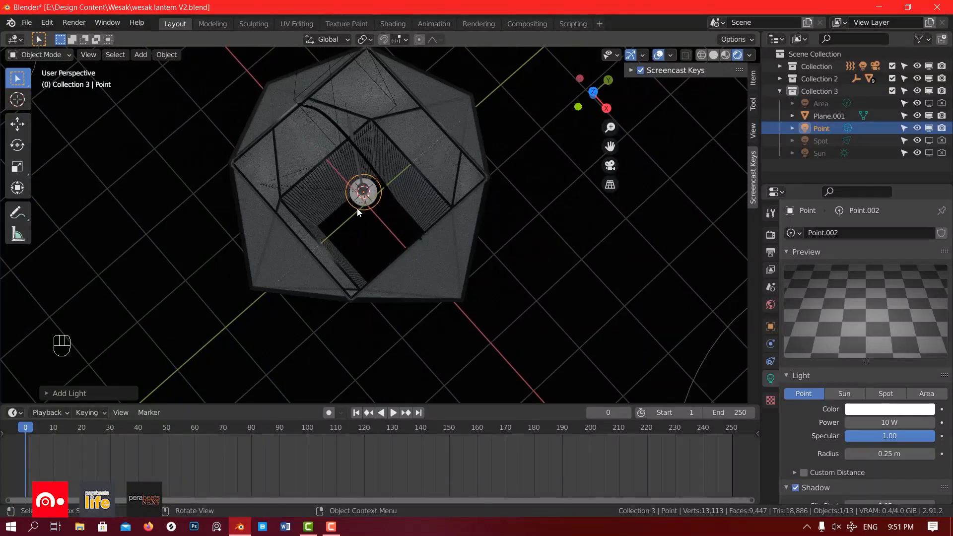
Step: Set the point light's radius to 0.52 m and its power to 200 W
{"action": "key", "text": "s"}
{"action": "right_click", "coordinate": [401, 246]}
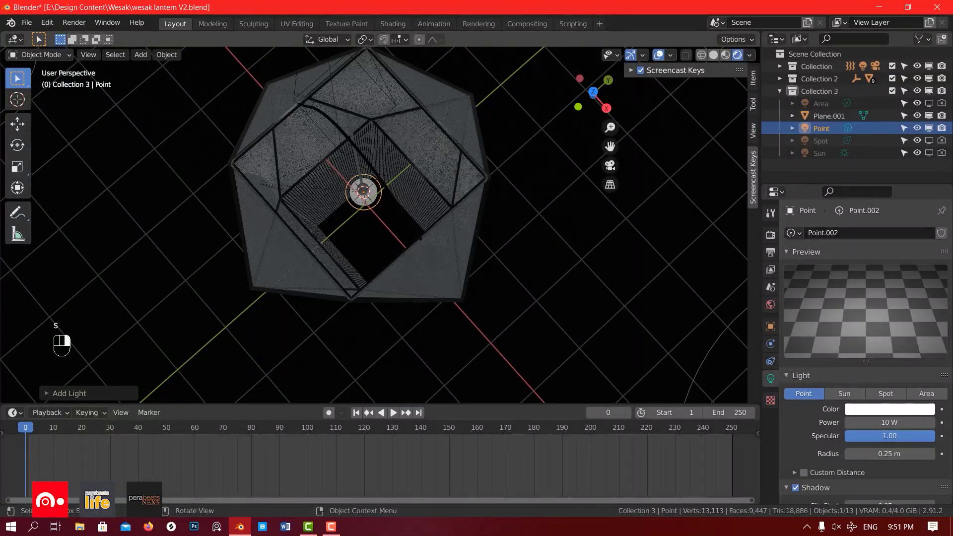
{"action": "left_click_drag", "start_coordinate": [904, 454], "coordinate": [933, 455]}
{"action": "middle_click_drag", "start_coordinate": [358, 224], "coordinate": [400, 164]}
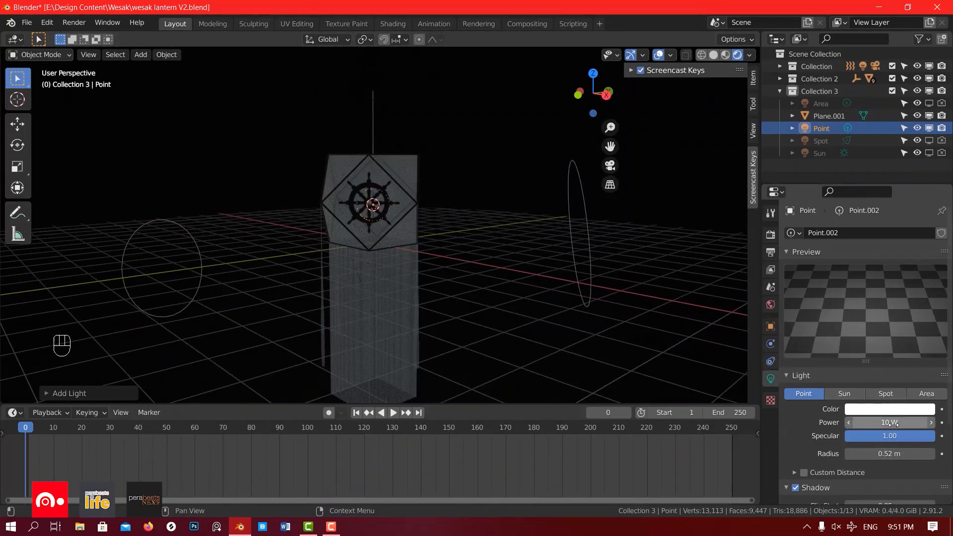
{"action": "left_click_drag", "start_coordinate": [889, 422], "coordinate": [928, 423]}
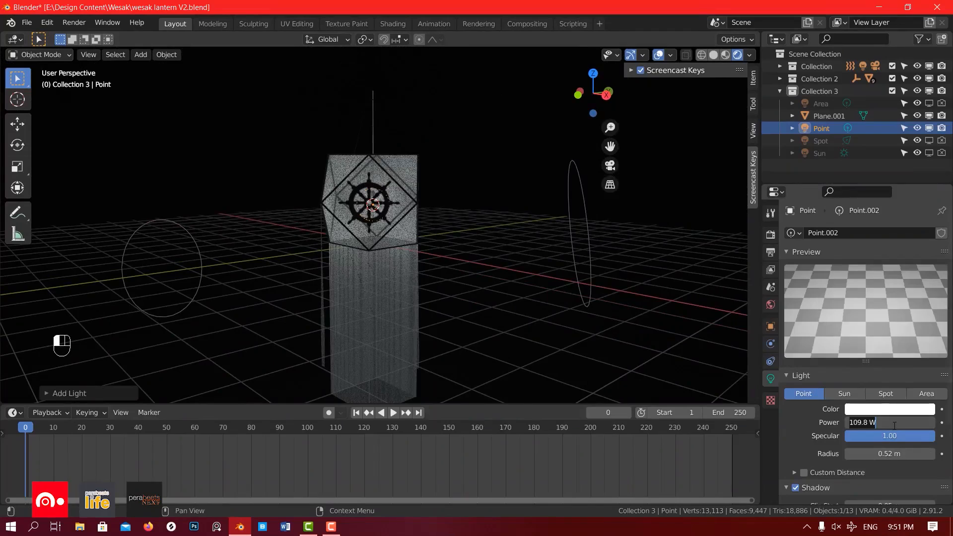
{"action": "key", "text": "Return"}
{"action": "scroll", "coordinate": [357, 212], "scroll_direction": "up", "scroll_amount": 3}
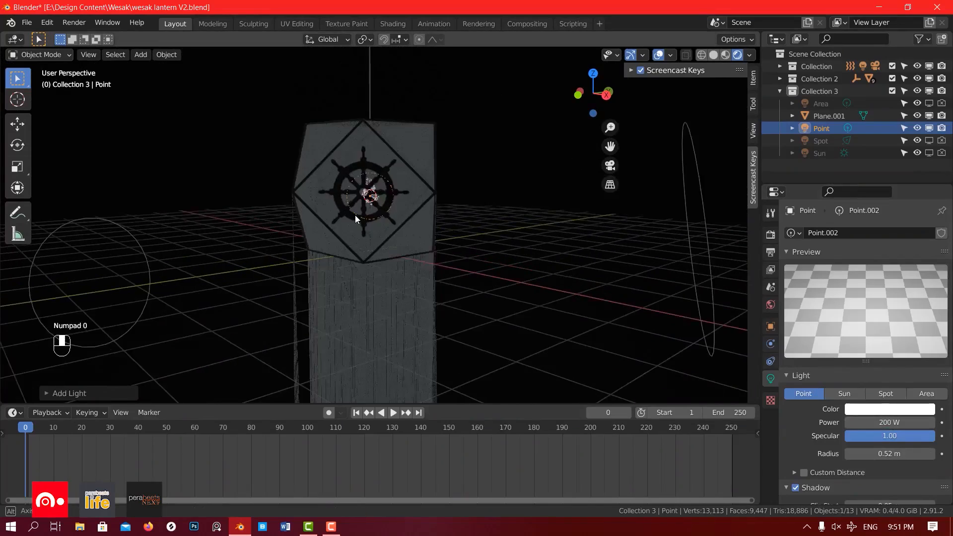
Step: Hide the viewport overlays and inspect the lantern's inner lighting from several sides
{"action": "left_click", "coordinate": [659, 55]}
{"action": "scroll", "coordinate": [455, 183], "scroll_direction": "up", "scroll_amount": 3}
{"action": "scroll", "coordinate": [451, 186], "scroll_direction": "down", "scroll_amount": 4}
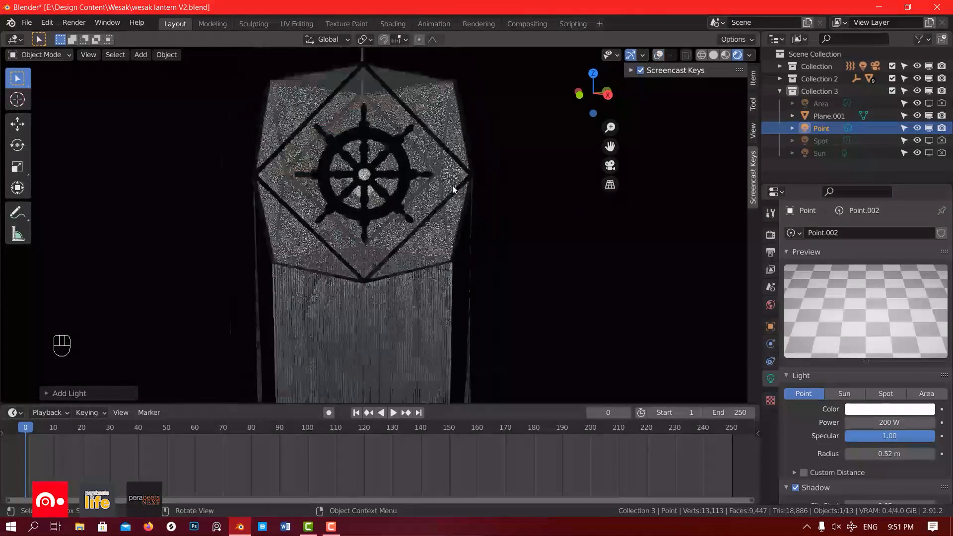
{"action": "middle_click_drag", "start_coordinate": [293, 173], "coordinate": [398, 210]}
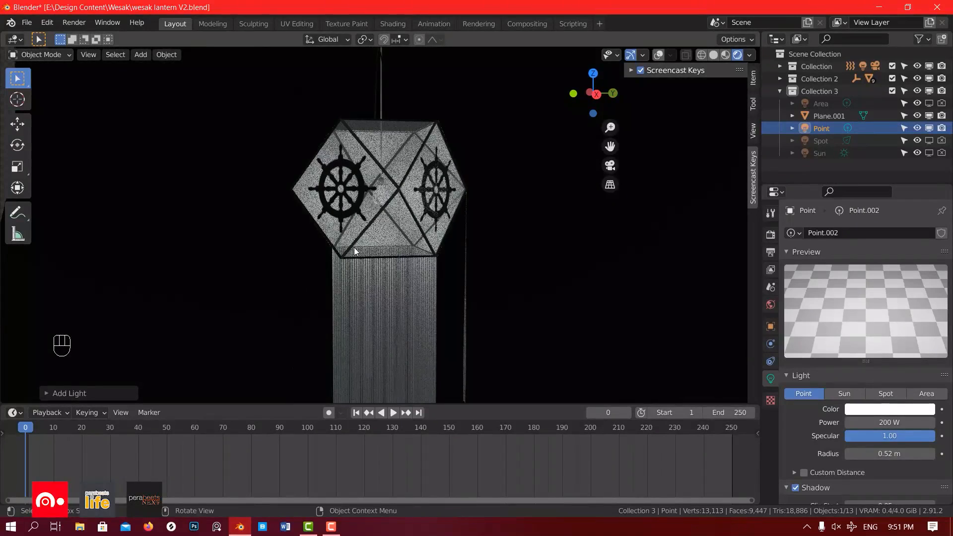
{"action": "middle_click_drag", "start_coordinate": [355, 251], "coordinate": [331, 253]}
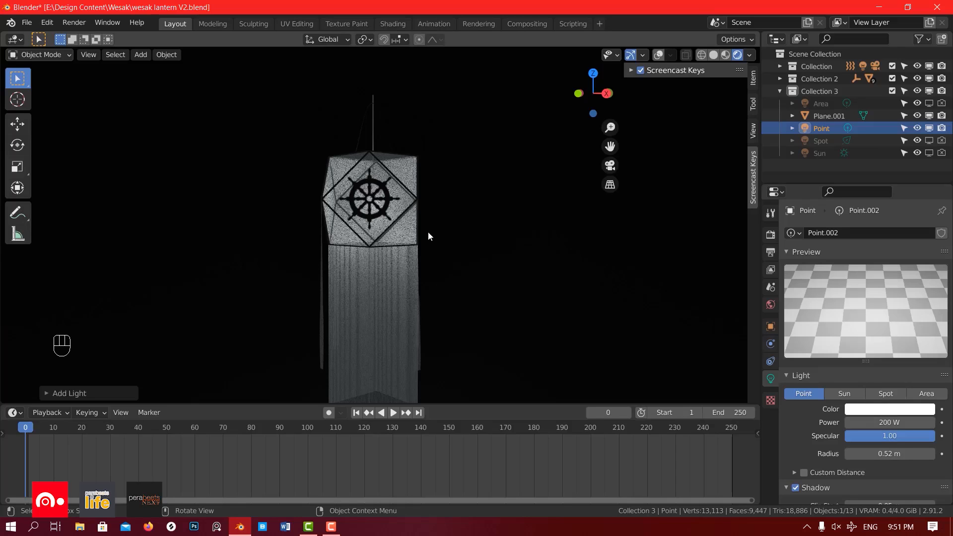
{"action": "scroll", "coordinate": [411, 239], "scroll_direction": "up", "scroll_amount": 4}
{"action": "middle_click_drag", "start_coordinate": [411, 239], "coordinate": [394, 181]}
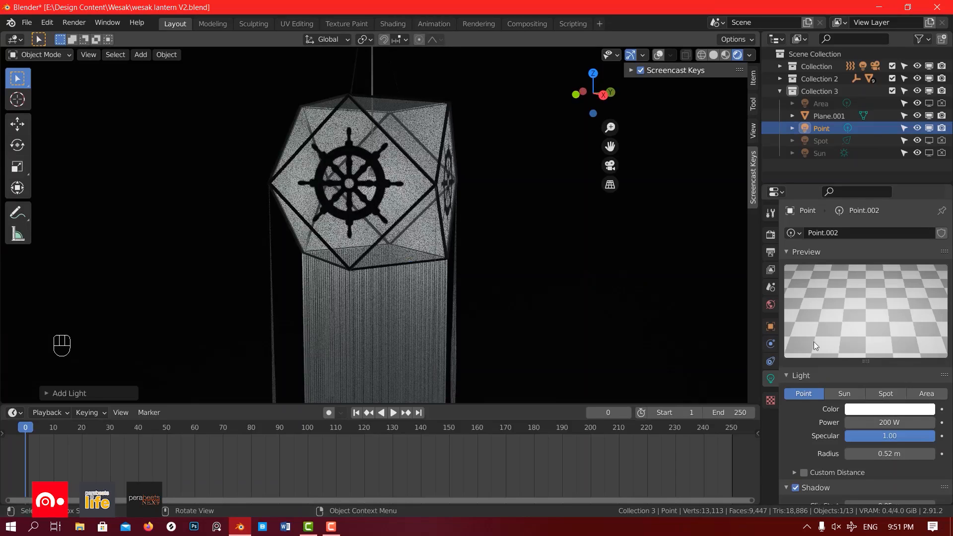
Step: Try a saturated orange-red color on the point light inside the lantern
{"action": "left_click", "coordinate": [890, 413]}
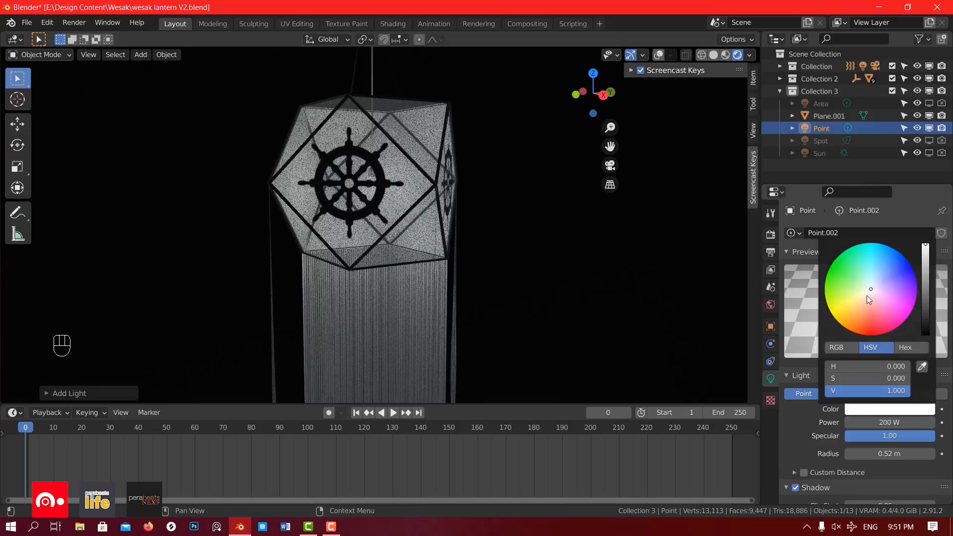
{"action": "left_click_drag", "start_coordinate": [866, 296], "coordinate": [865, 333]}
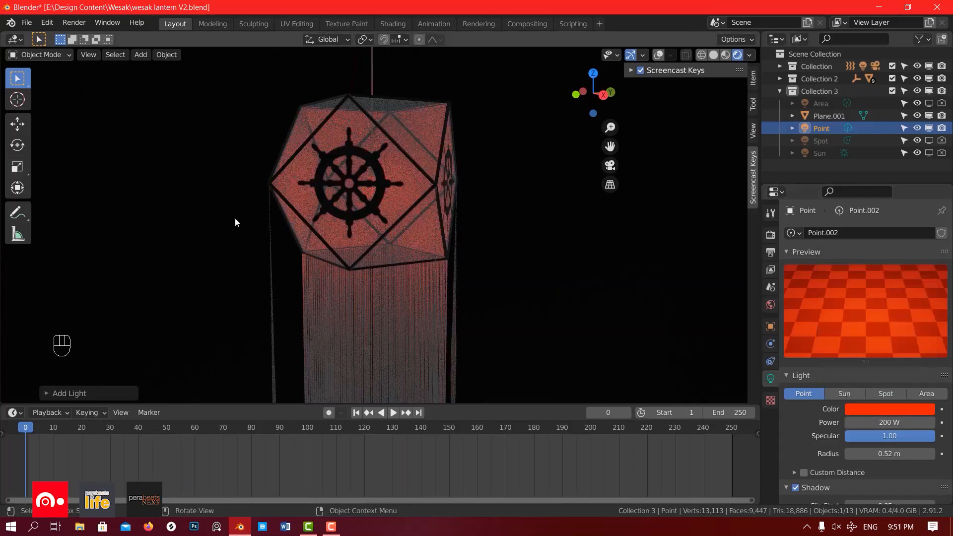
{"action": "scroll", "coordinate": [235, 222], "scroll_direction": "down", "scroll_amount": 3}
{"action": "middle_click_drag", "start_coordinate": [302, 215], "coordinate": [324, 216]}
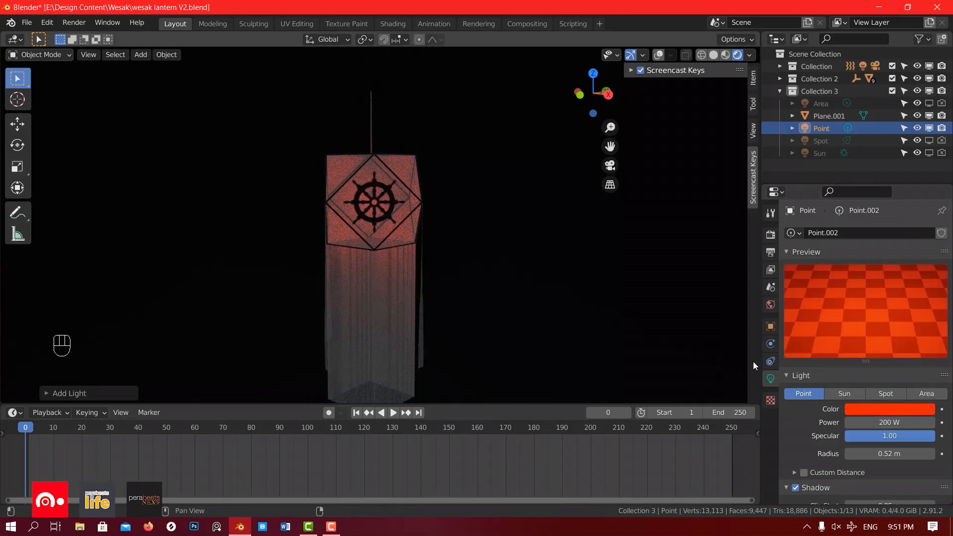
Step: Set the point light's color to a pale blue and check it on the lantern
{"action": "left_click", "coordinate": [875, 412]}
{"action": "left_click_drag", "start_coordinate": [894, 286], "coordinate": [904, 256]}
{"action": "left_click", "coordinate": [869, 410]}
{"action": "left_click_drag", "start_coordinate": [846, 310], "coordinate": [883, 277]}
{"action": "scroll", "coordinate": [434, 237], "scroll_direction": "down", "scroll_amount": 2}
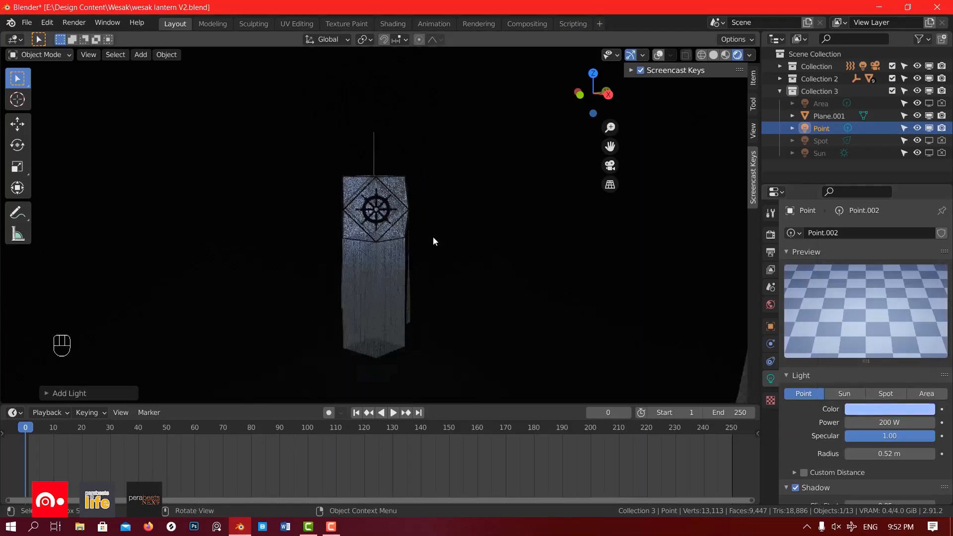
{"action": "scroll", "coordinate": [433, 242], "scroll_direction": "up", "scroll_amount": 6}
{"action": "middle_click_drag", "start_coordinate": [515, 233], "coordinate": [498, 292]}
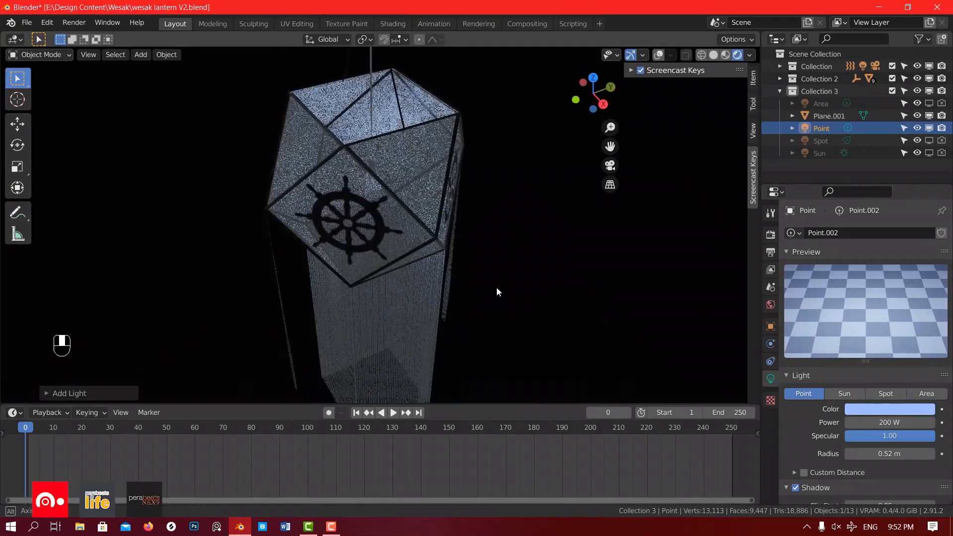
{"action": "scroll", "coordinate": [498, 291], "scroll_direction": "down", "scroll_amount": 3}
Step: Show the viewport overlays again and enable the Area light object for both viewport and render
{"action": "left_click", "coordinate": [658, 55]}
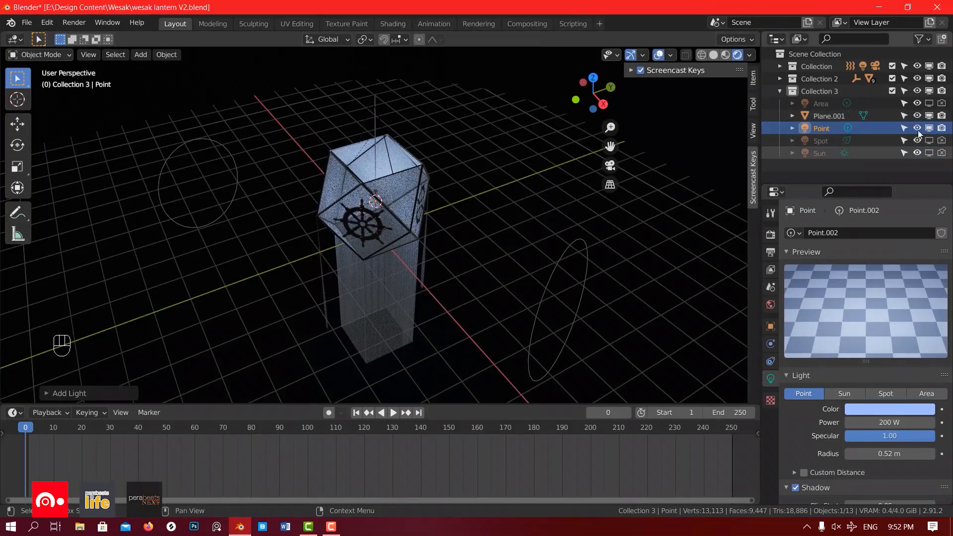
{"action": "left_click", "coordinate": [929, 104]}
{"action": "left_click", "coordinate": [943, 103]}
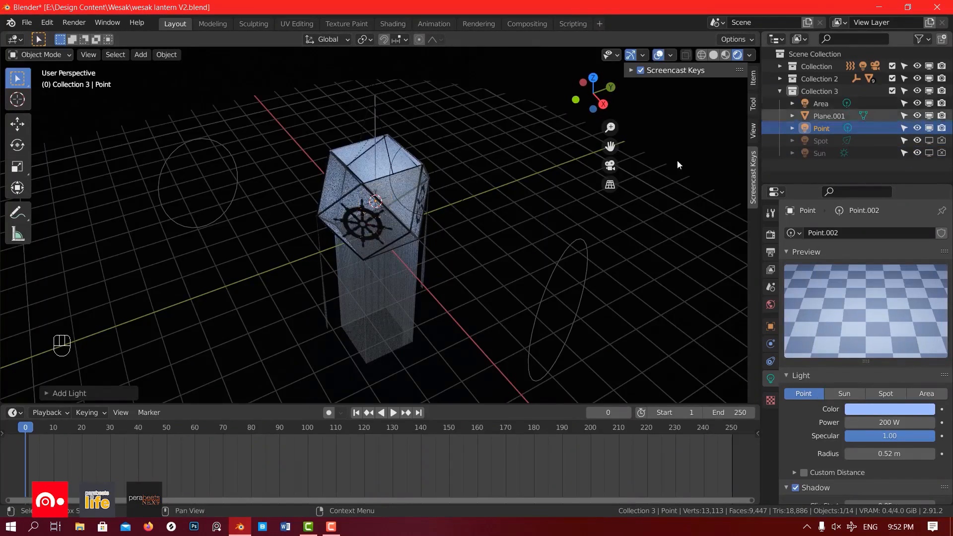
{"action": "scroll", "coordinate": [392, 181], "scroll_direction": "down", "scroll_amount": 5}
{"action": "middle_click_drag", "start_coordinate": [392, 180], "coordinate": [413, 172]}
Step: Select the Area light object and change its light type from Point to Area
{"action": "left_click", "coordinate": [825, 104]}
{"action": "scroll", "coordinate": [410, 196], "scroll_direction": "up", "scroll_amount": 6}
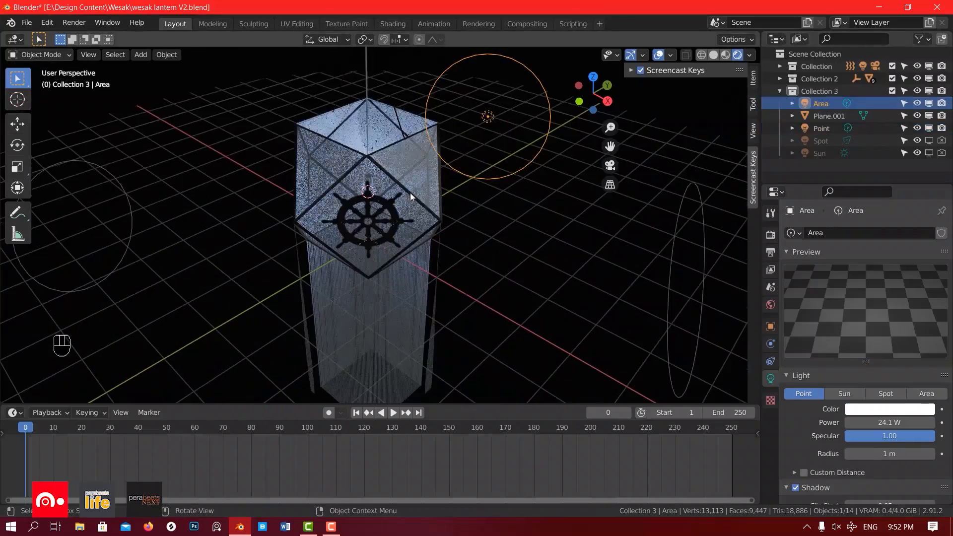
{"action": "left_click", "coordinate": [925, 394]}
Step: Scale up the area light and move it farther out from the lantern's upper side
{"action": "middle_click_drag", "start_coordinate": [487, 212], "coordinate": [463, 150]}
{"action": "key", "text": "s"}
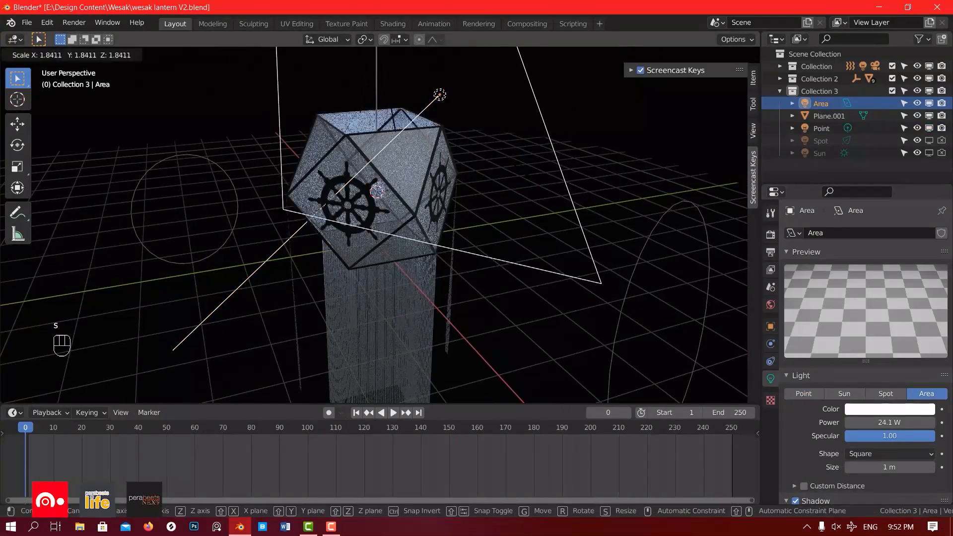
{"action": "left_click", "coordinate": [362, 177]}
{"action": "middle_click_drag", "start_coordinate": [362, 177], "coordinate": [391, 168]}
{"action": "key", "text": "g"}
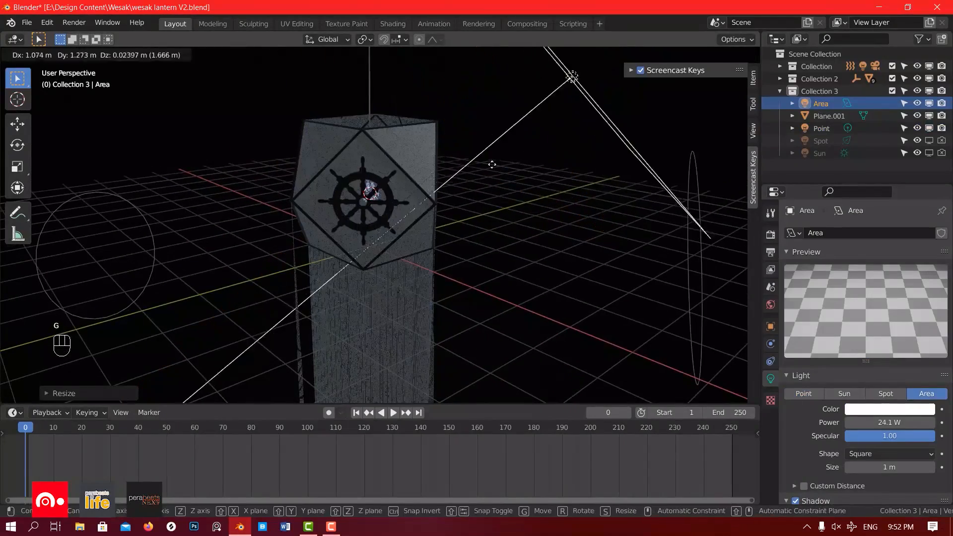
{"action": "left_click", "coordinate": [485, 126]}
Step: Set the area light's color to cyan and increase its power
{"action": "middle_click_drag", "start_coordinate": [351, 228], "coordinate": [364, 211]}
{"action": "left_click", "coordinate": [858, 415]}
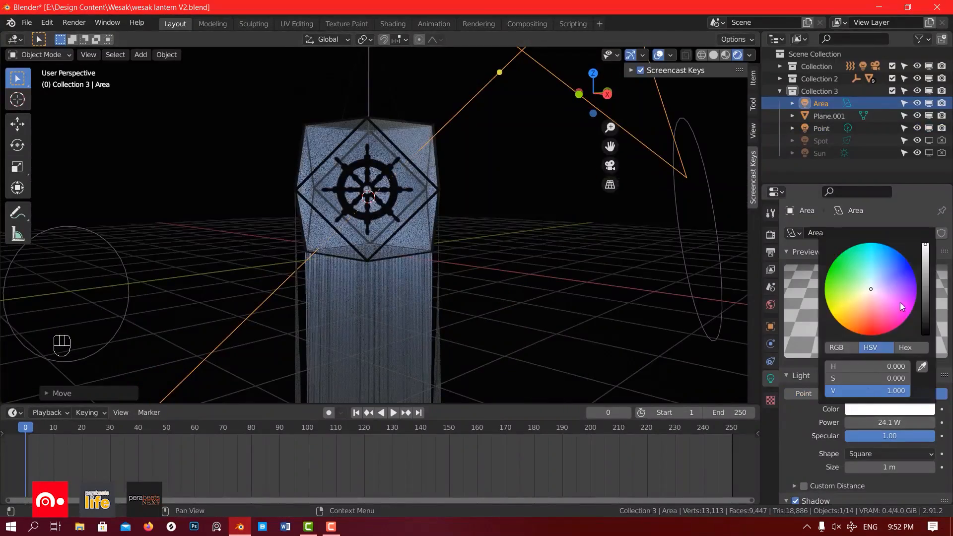
{"action": "left_click_drag", "start_coordinate": [870, 290], "coordinate": [874, 243]}
{"action": "left_click_drag", "start_coordinate": [889, 423], "coordinate": [926, 424]}
Step: Inspect how the cyan area light and the pale blue inner light fall on the lantern from all sides
{"action": "scroll", "coordinate": [478, 264], "scroll_direction": "down", "scroll_amount": 1}
{"action": "left_click", "coordinate": [394, 182]}
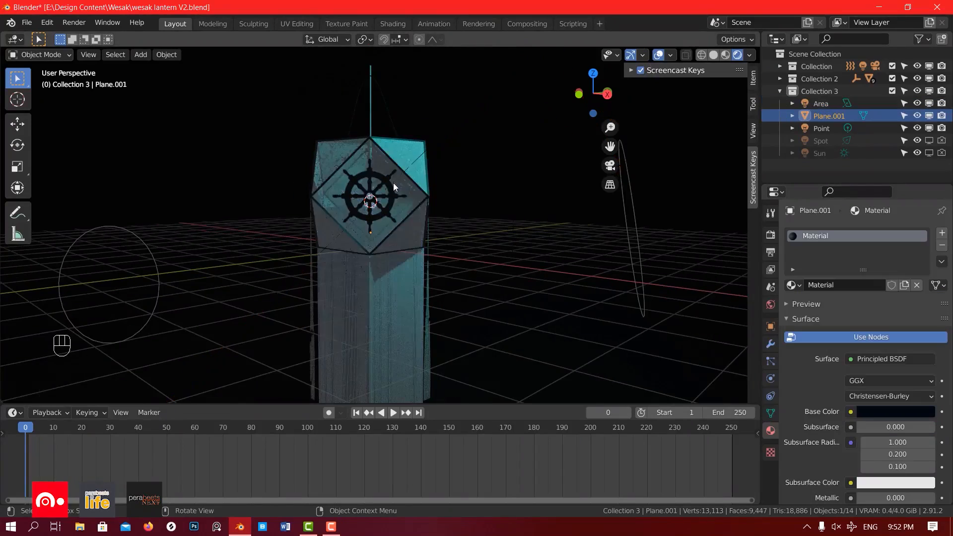
{"action": "scroll", "coordinate": [393, 182], "scroll_direction": "up", "scroll_amount": 1}
{"action": "middle_click_drag", "start_coordinate": [469, 146], "coordinate": [456, 205]}
{"action": "middle_click_drag", "start_coordinate": [411, 183], "coordinate": [389, 179]}
{"action": "scroll", "coordinate": [389, 177], "scroll_direction": "down", "scroll_amount": 2}
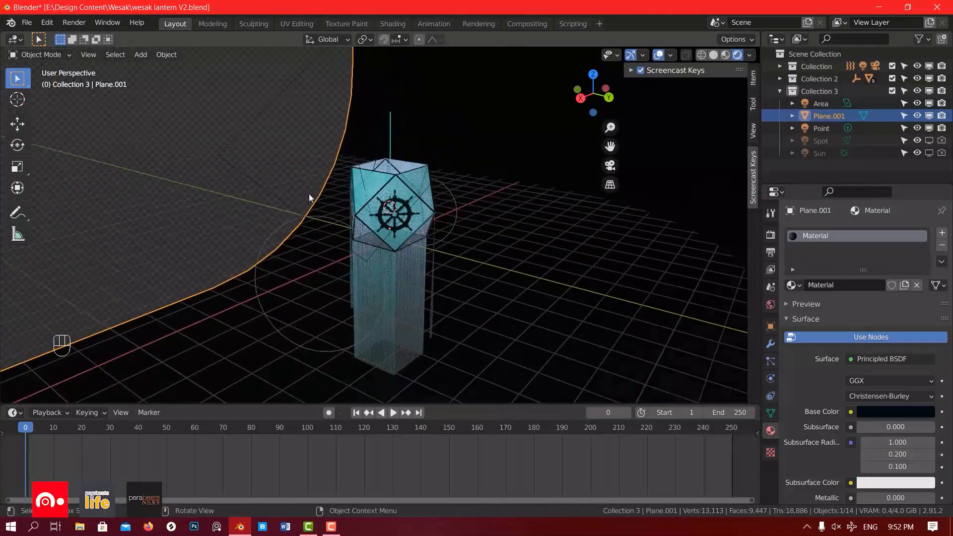
{"action": "middle_click_drag", "start_coordinate": [315, 201], "coordinate": [404, 236]}
{"action": "scroll", "coordinate": [401, 219], "scroll_direction": "up", "scroll_amount": 3}
{"action": "middle_click_drag", "start_coordinate": [279, 193], "coordinate": [320, 183]}
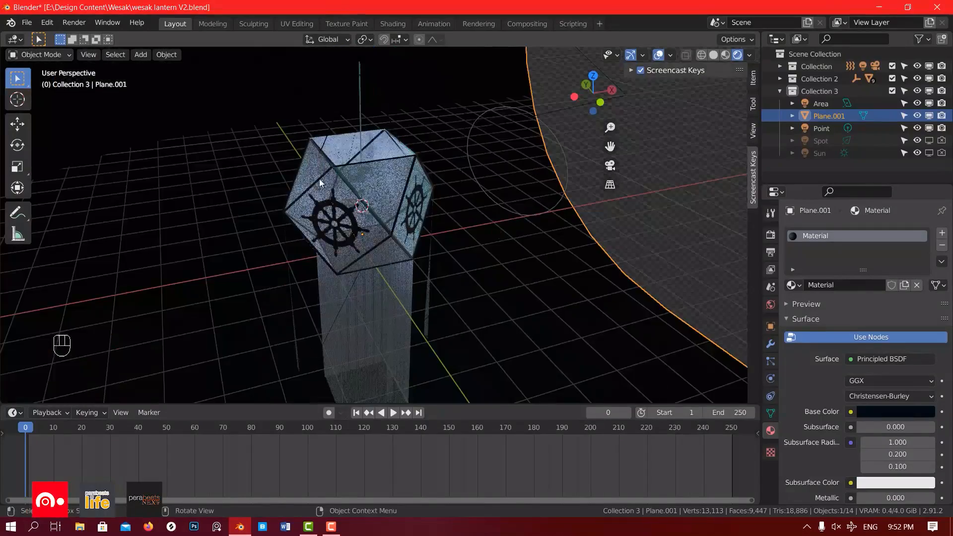
Step: Set the power of the point light inside the lantern's bulb to 300 W
{"action": "scroll", "coordinate": [364, 134], "scroll_direction": "up", "scroll_amount": 4}
{"action": "middle_click_drag", "start_coordinate": [366, 131], "coordinate": [386, 124]}
{"action": "left_click", "coordinate": [351, 214]}
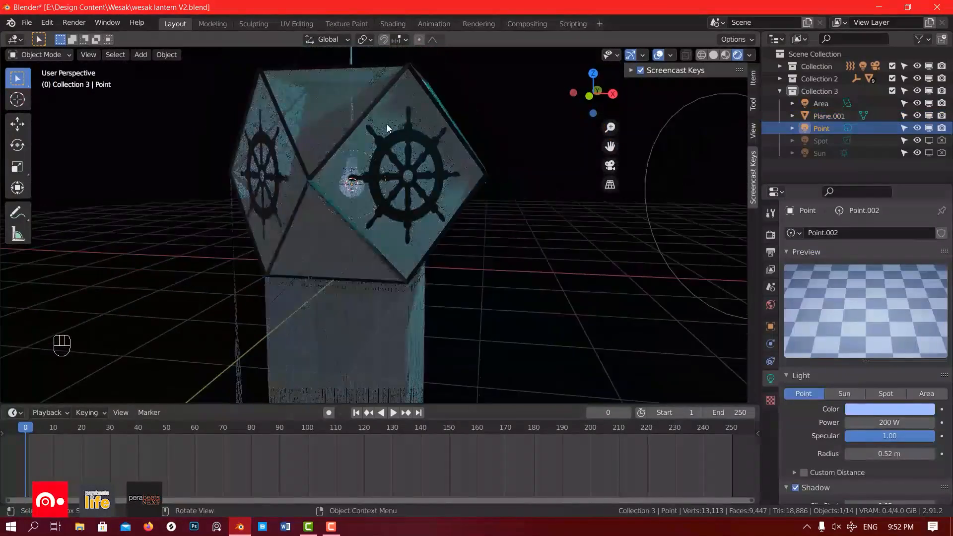
{"action": "scroll", "coordinate": [386, 125], "scroll_direction": "down", "scroll_amount": 3}
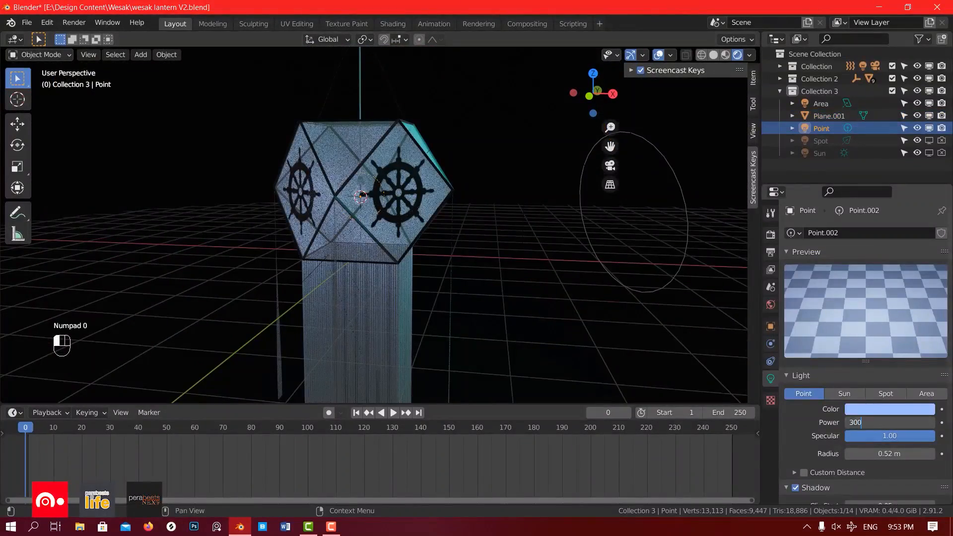
{"action": "key", "text": "Return"}
Step: Move the Area and Point lights from Collection 3 into Collection 2 with the lantern objects
{"action": "scroll", "coordinate": [427, 231], "scroll_direction": "down", "scroll_amount": 4}
{"action": "middle_click_drag", "start_coordinate": [437, 231], "coordinate": [395, 225]}
{"action": "left_click", "coordinate": [460, 222]}
{"action": "scroll", "coordinate": [461, 222], "scroll_direction": "up", "scroll_amount": 3}
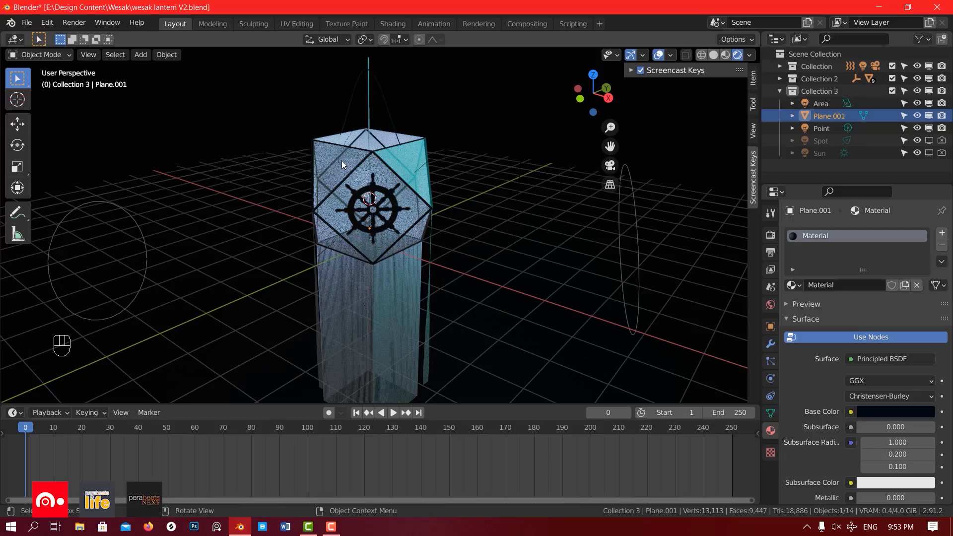
{"action": "middle_click_drag", "start_coordinate": [342, 160], "coordinate": [291, 273]}
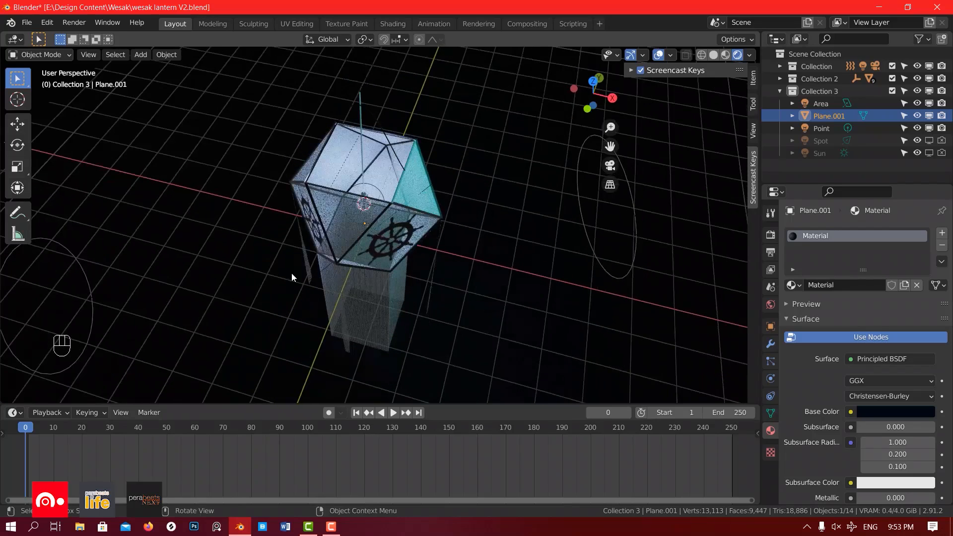
{"action": "left_click", "coordinate": [821, 103]}
{"action": "left_click", "coordinate": [822, 127], "text": "ctrl"}
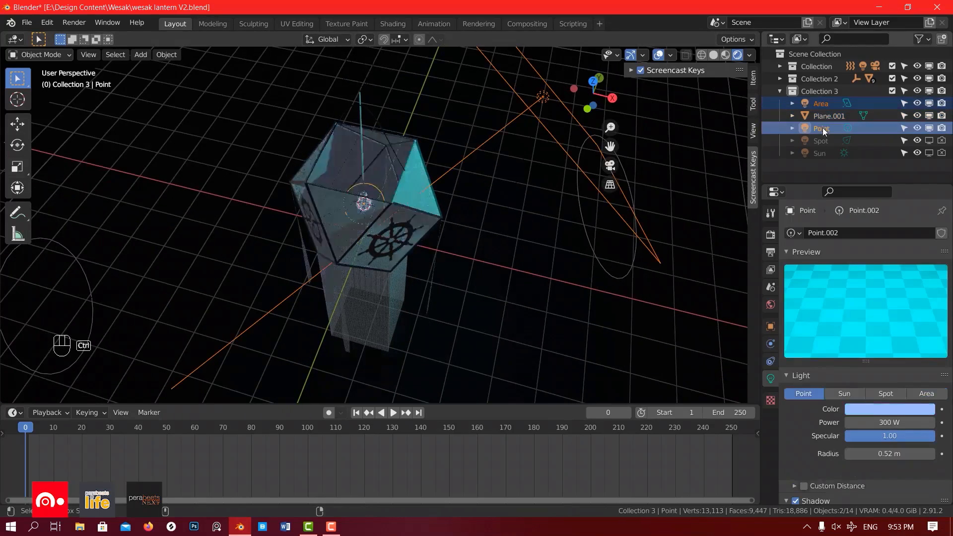
{"action": "left_click_drag", "start_coordinate": [822, 128], "coordinate": [830, 77]}
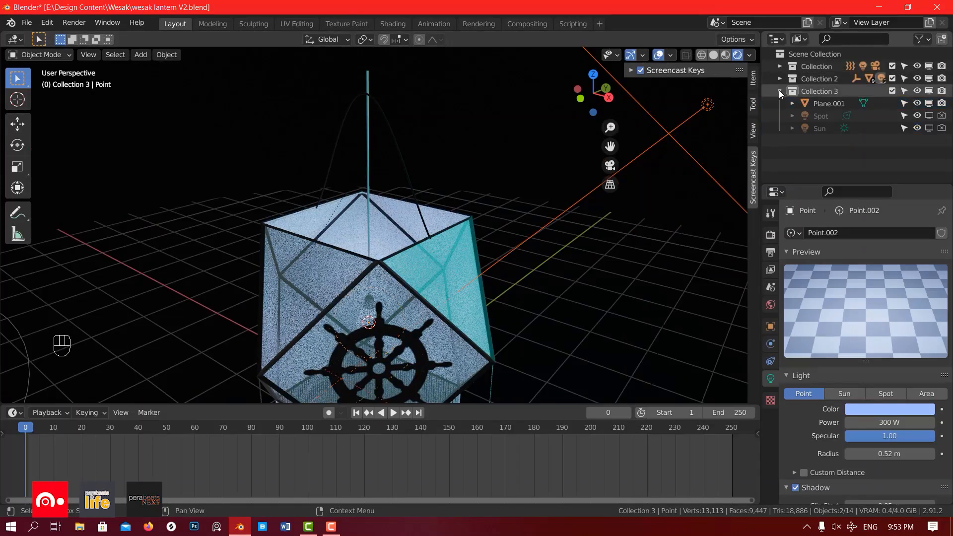
{"action": "left_click", "coordinate": [780, 91]}
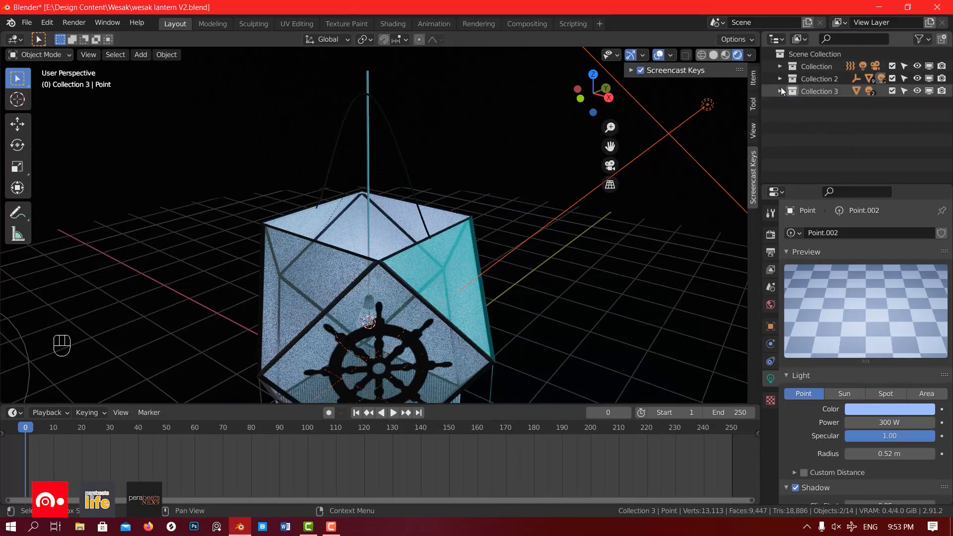
{"action": "left_click", "coordinate": [780, 79]}
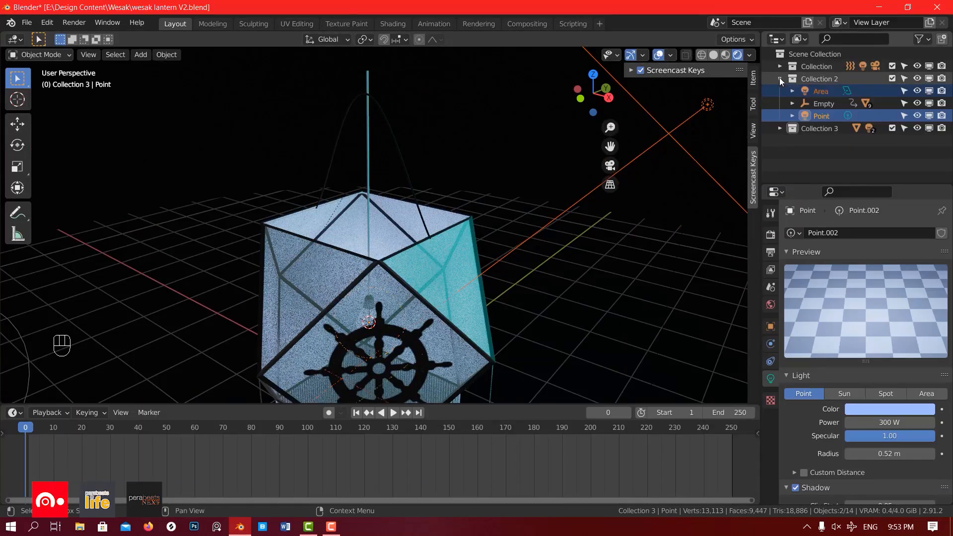
{"action": "left_click", "coordinate": [780, 80]}
Step: Select all objects in Collection 2, so the whole lantern and its lights are selected
{"action": "scroll", "coordinate": [681, 121], "scroll_direction": "down", "scroll_amount": 5}
{"action": "middle_click_drag", "start_coordinate": [546, 224], "coordinate": [681, 176]}
{"action": "right_click", "coordinate": [820, 78]}
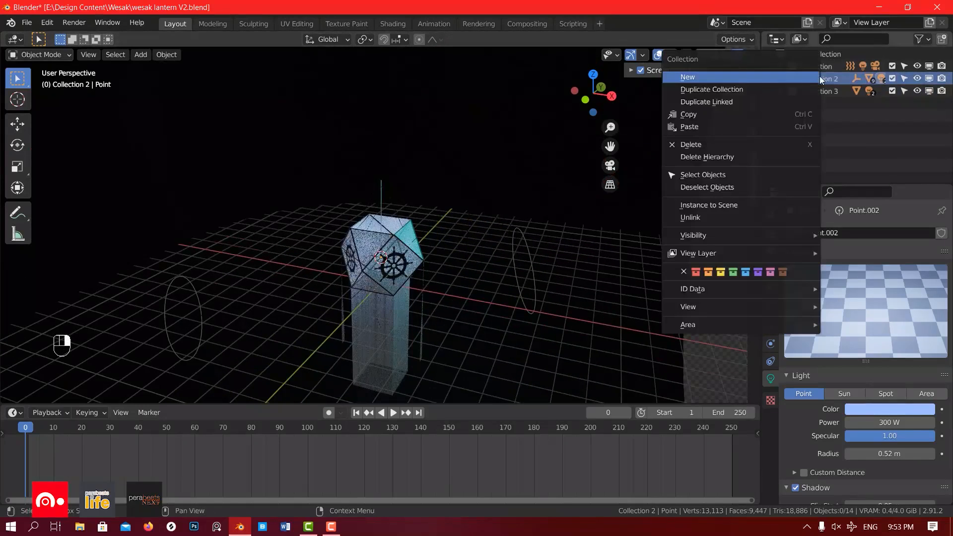
{"action": "left_click", "coordinate": [717, 175]}
{"action": "middle_click_drag", "start_coordinate": [398, 286], "coordinate": [413, 279]}
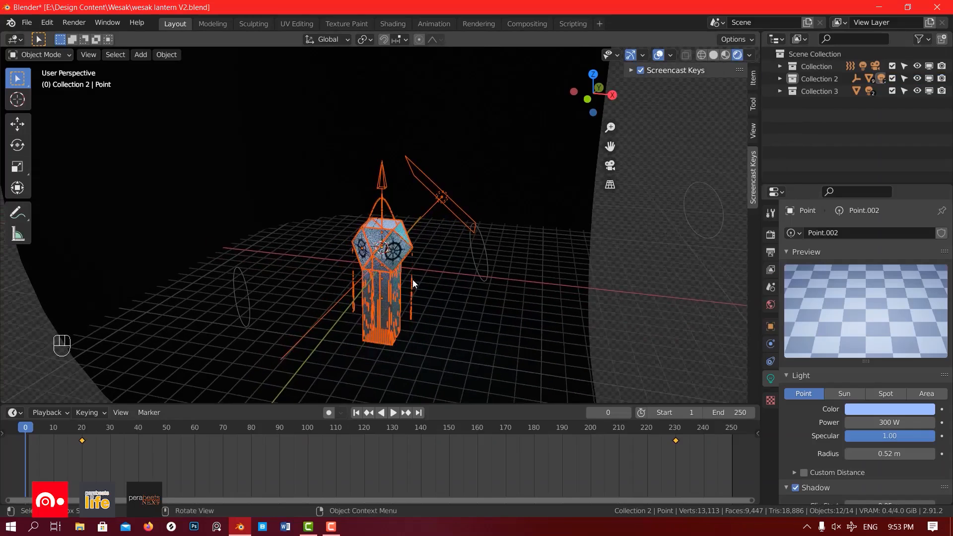
Step: Duplicate the selected lantern and lights twice, placing copies at about X 1.5 m, Y 4.8 m and X -1.6 m, Y -4.9 m
{"action": "key", "text": "KP_7"}
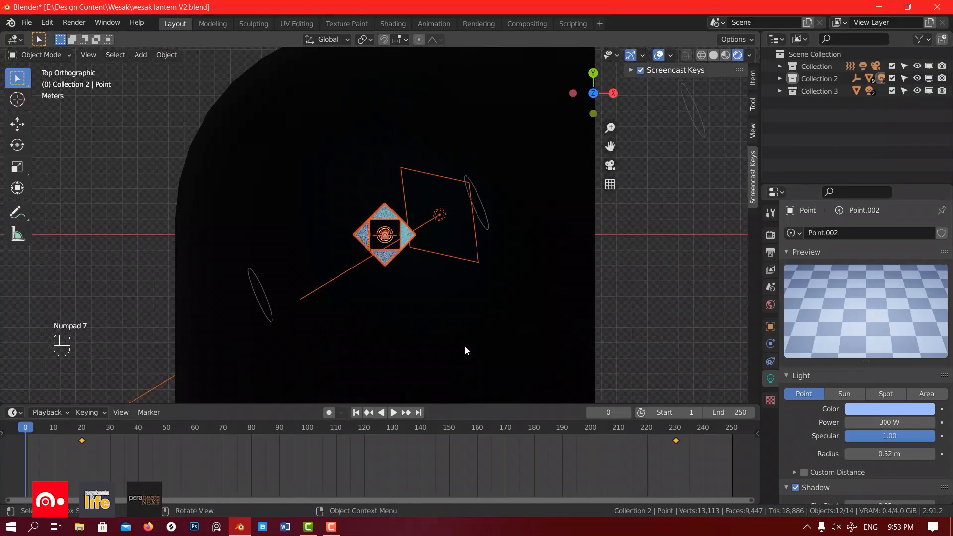
{"action": "key", "text": "shift+d"}
{"action": "left_click", "coordinate": [486, 273]}
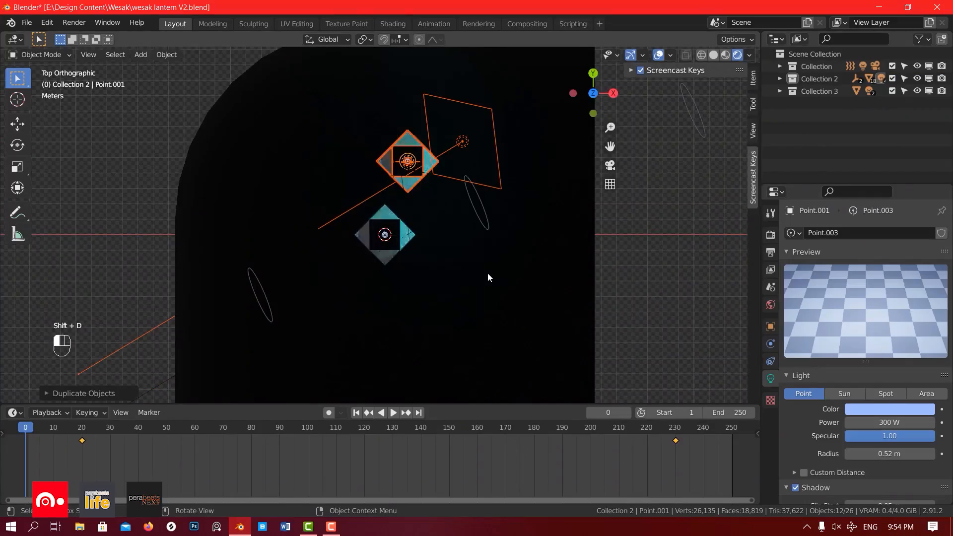
{"action": "key", "text": "shift+d"}
{"action": "left_click", "coordinate": [441, 66]}
Step: Change the color of the point light inside the second lantern copy (Point.002) to yellow
{"action": "middle_click_drag", "start_coordinate": [382, 250], "coordinate": [339, 136]}
{"action": "scroll", "coordinate": [658, 336], "scroll_direction": "up", "scroll_amount": 2}
{"action": "left_click", "coordinate": [657, 337]}
{"action": "scroll", "coordinate": [269, 288], "scroll_direction": "up", "scroll_amount": 2}
{"action": "middle_click_drag", "start_coordinate": [269, 288], "coordinate": [228, 329]}
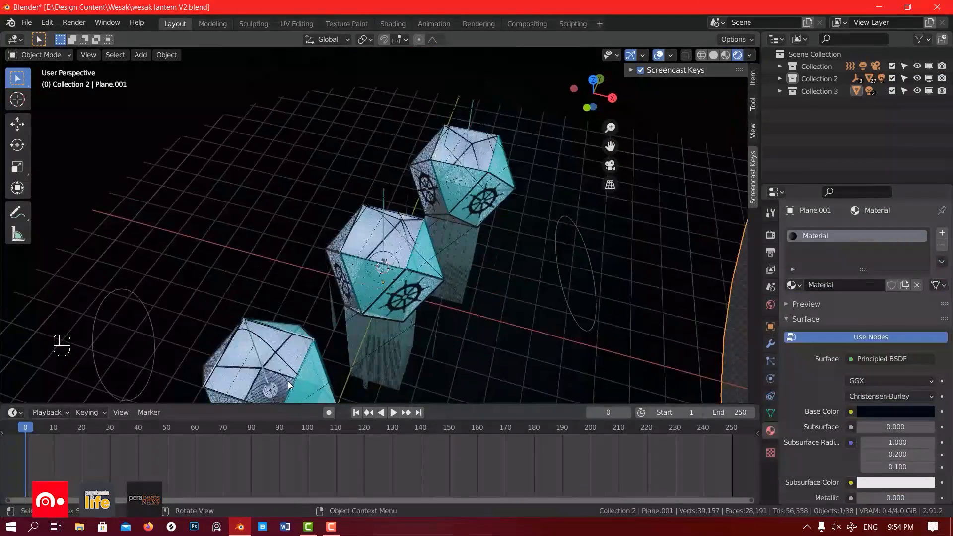
{"action": "left_click", "coordinate": [270, 390]}
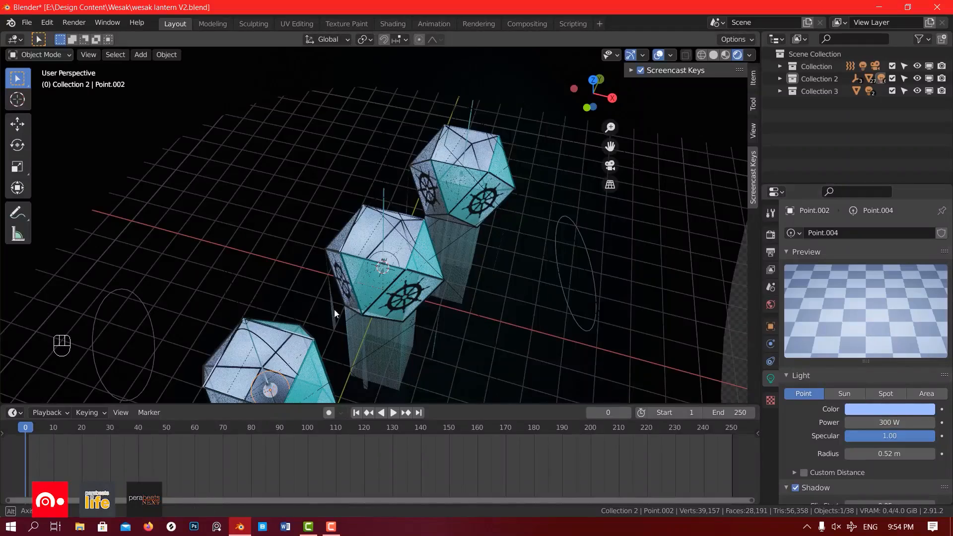
{"action": "middle_click_drag", "start_coordinate": [334, 309], "coordinate": [547, 288]}
{"action": "left_click", "coordinate": [890, 409]}
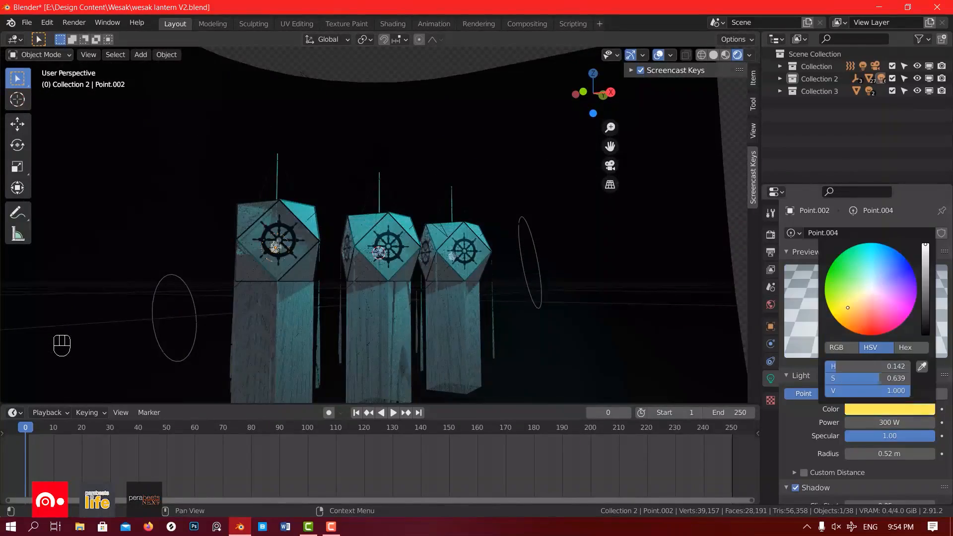
{"action": "left_click", "coordinate": [832, 314]}
{"action": "left_click_drag", "start_coordinate": [832, 314], "coordinate": [832, 312]}
Step: Change the color of the point light inside the first lantern copy (Point.001) to deep blue
{"action": "middle_click_drag", "start_coordinate": [540, 182], "coordinate": [487, 246]}
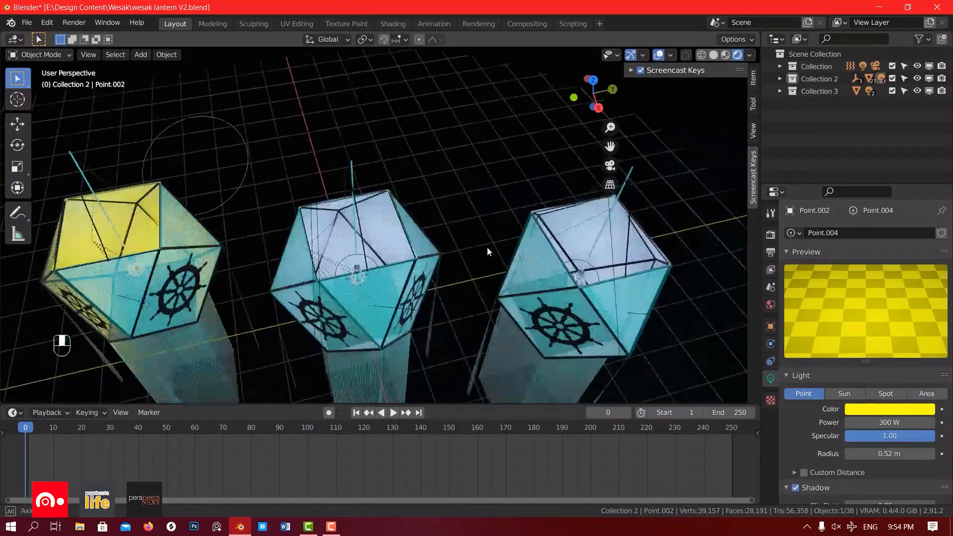
{"action": "left_click", "coordinate": [579, 272]}
{"action": "left_click", "coordinate": [875, 410]}
{"action": "mouse_move", "coordinate": [883, 256]}
{"action": "left_mouse_down"}
{"action": "mouse_move", "coordinate": [887, 246]}
{"action": "mouse_move", "coordinate": [896, 253]}
{"action": "left_mouse_up"}
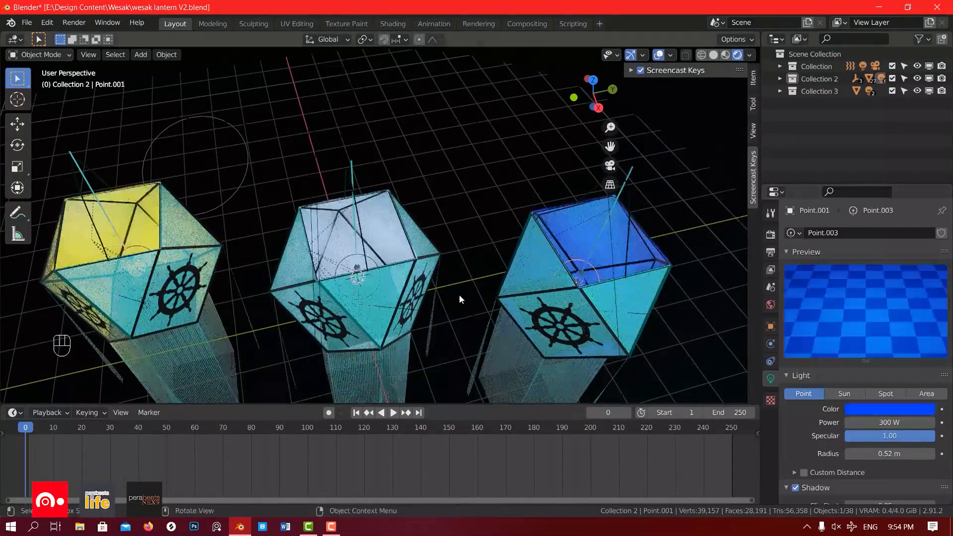
{"action": "middle_click_drag", "start_coordinate": [459, 294], "coordinate": [520, 233]}
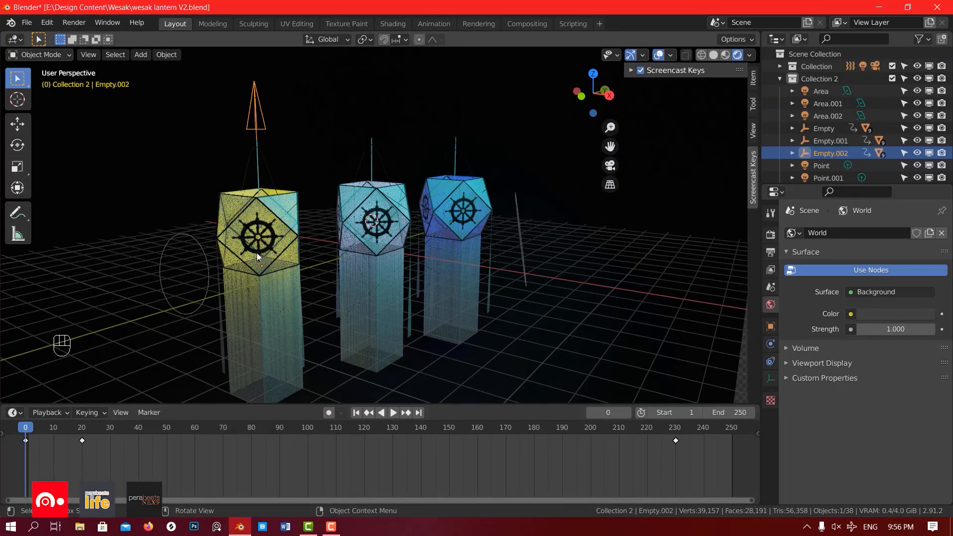
Step: Delete all keyframes from the empties of the yellow and blue lanterns, Empty.002 and Empty.001
{"action": "left_click_drag", "start_coordinate": [722, 473], "coordinate": [15, 431]}
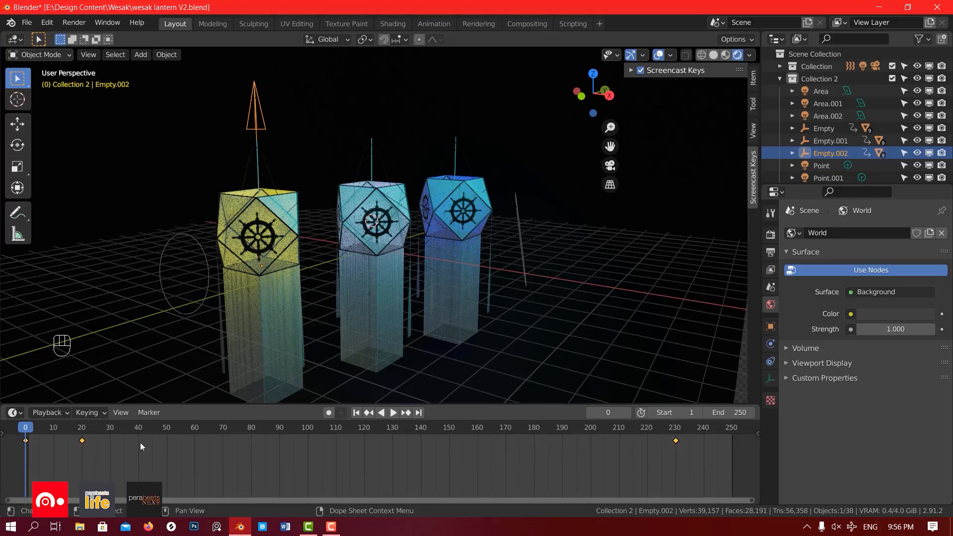
{"action": "key", "text": "x"}
{"action": "left_click", "coordinate": [169, 446]}
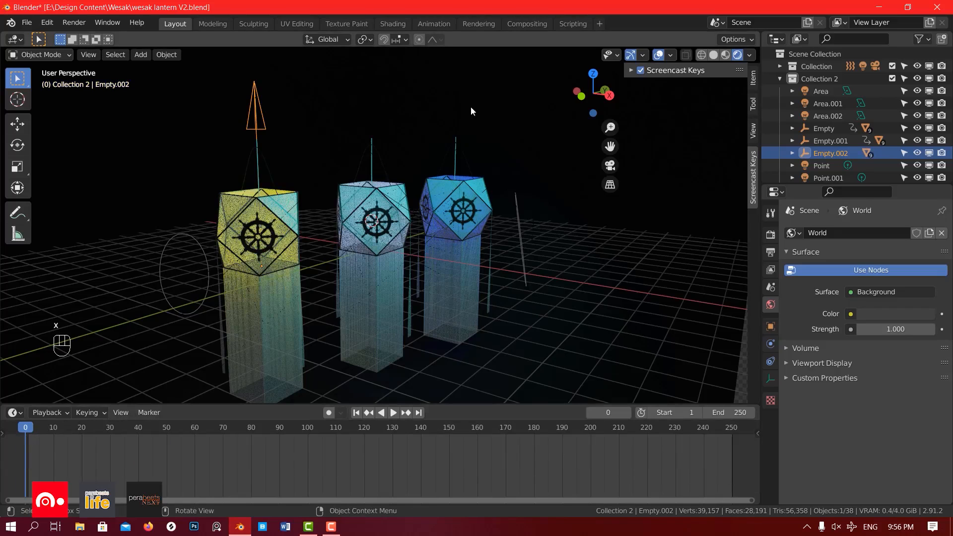
{"action": "left_click", "coordinate": [458, 111]}
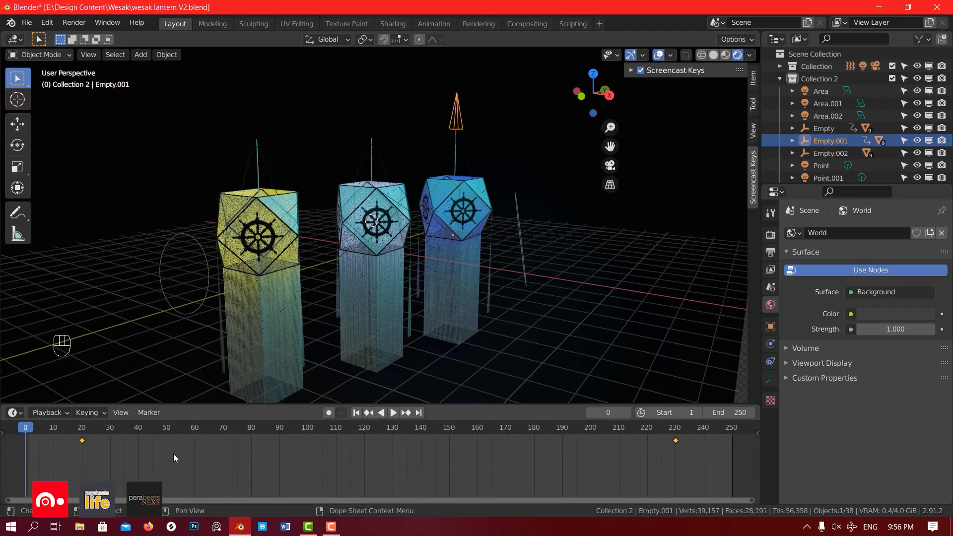
{"action": "key", "text": "x"}
{"action": "left_click", "coordinate": [157, 454]}
Step: Insert a rotation keyframe at frame 20 for the blue lantern's empty, Empty.001
{"action": "left_click", "coordinate": [82, 427]}
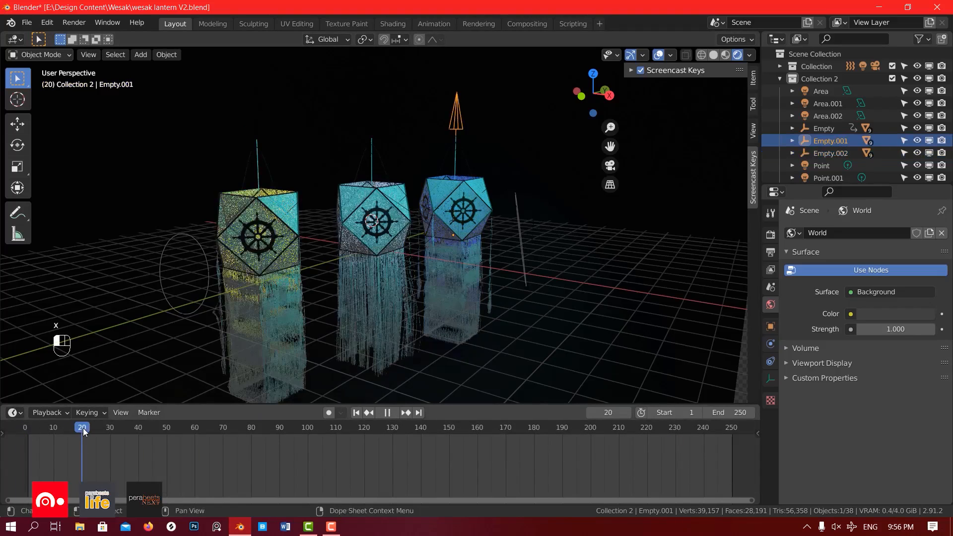
{"action": "key", "text": "r"}
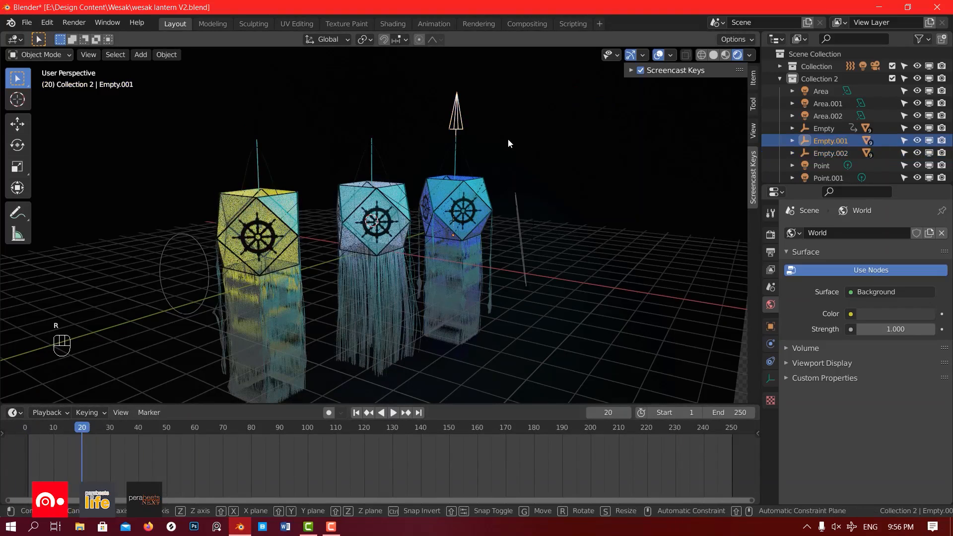
{"action": "right_click", "coordinate": [508, 139]}
{"action": "key", "text": "i"}
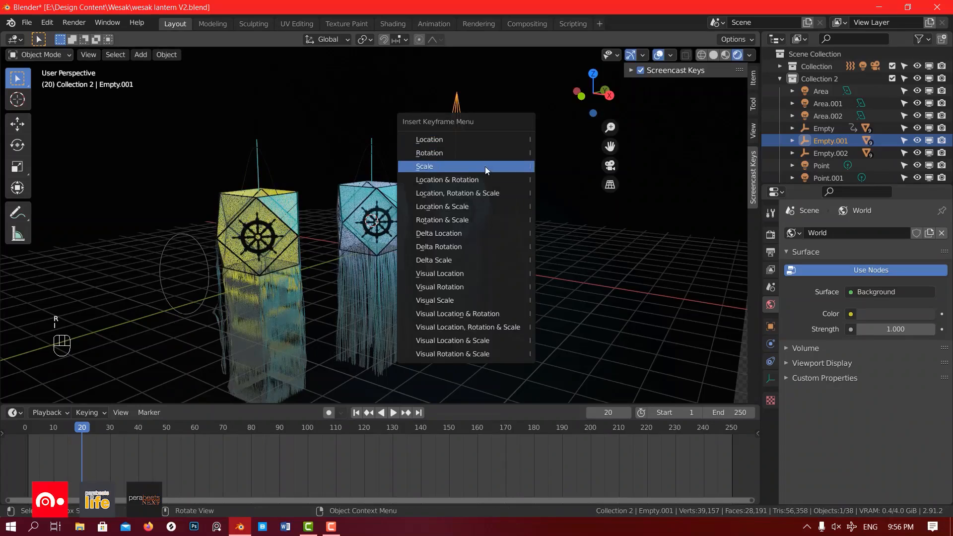
{"action": "left_click", "coordinate": [475, 151]}
Step: At frame 230, set Empty.001's Z rotation to -456° and keyframe its rotation
{"action": "left_click_drag", "start_coordinate": [647, 430], "coordinate": [674, 430]}
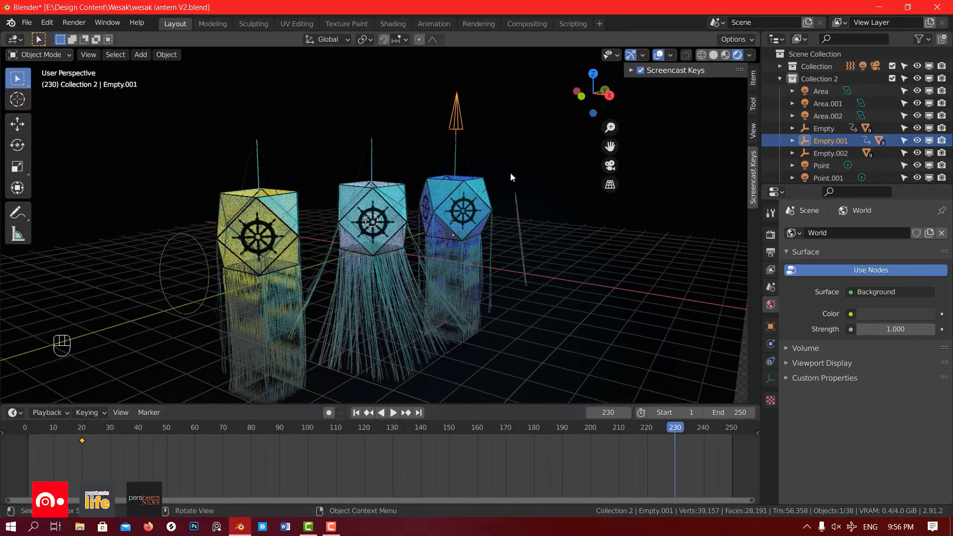
{"action": "left_click", "coordinate": [753, 78]}
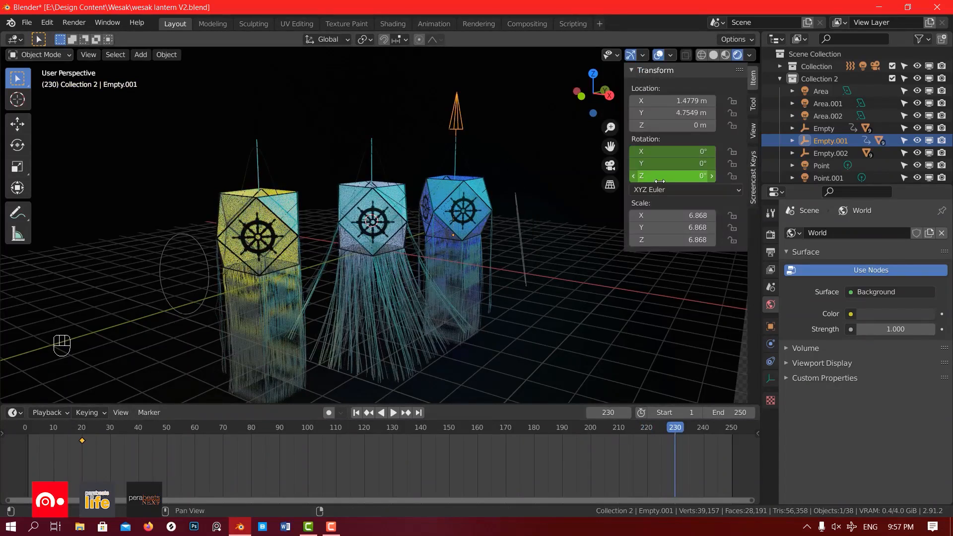
{"action": "left_click_drag", "start_coordinate": [696, 174], "coordinate": [621, 175]}
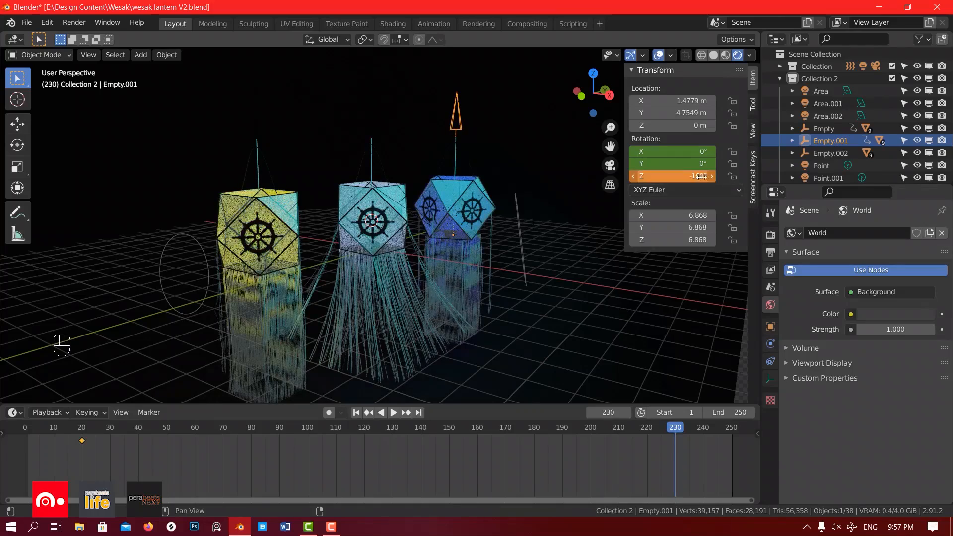
{"action": "left_click_drag", "start_coordinate": [700, 176], "coordinate": [563, 176]}
{"action": "right_click", "coordinate": [601, 170]}
{"action": "left_click", "coordinate": [602, 171]}
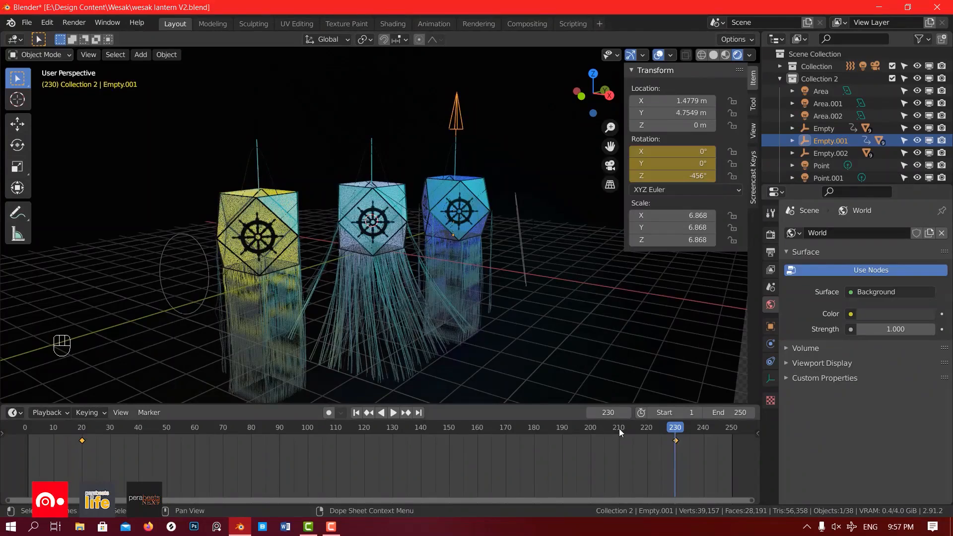
Step: Select the yellow lantern's empty, Empty.002, and insert a rotation keyframe at frame 20
{"action": "key", "text": "space"}
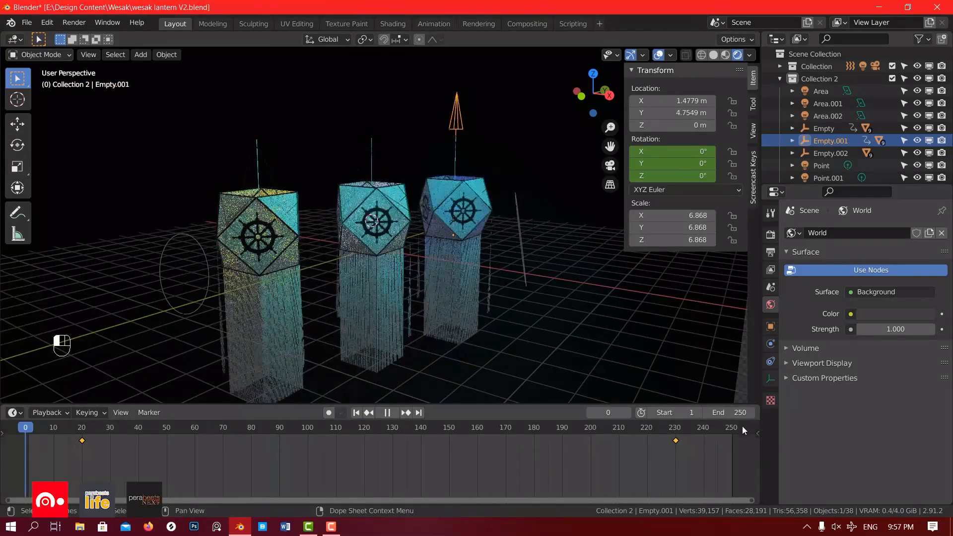
{"action": "key", "text": "space"}
{"action": "left_click", "coordinate": [251, 124]}
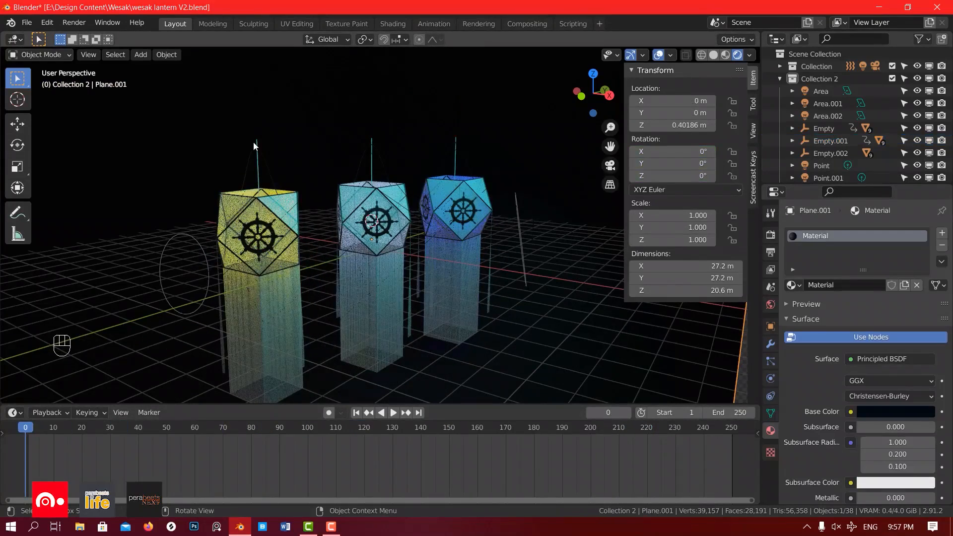
{"action": "left_click", "coordinate": [254, 126]}
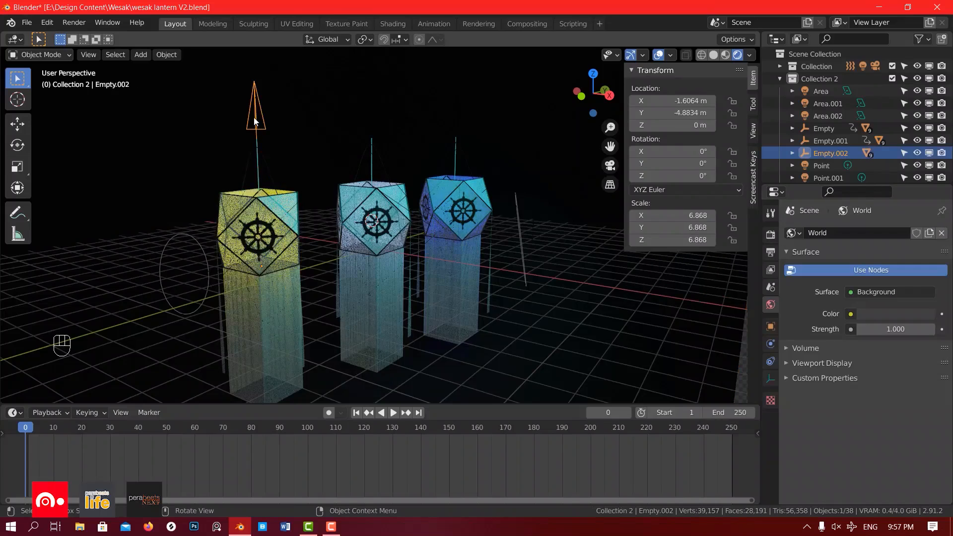
{"action": "key", "text": "space"}
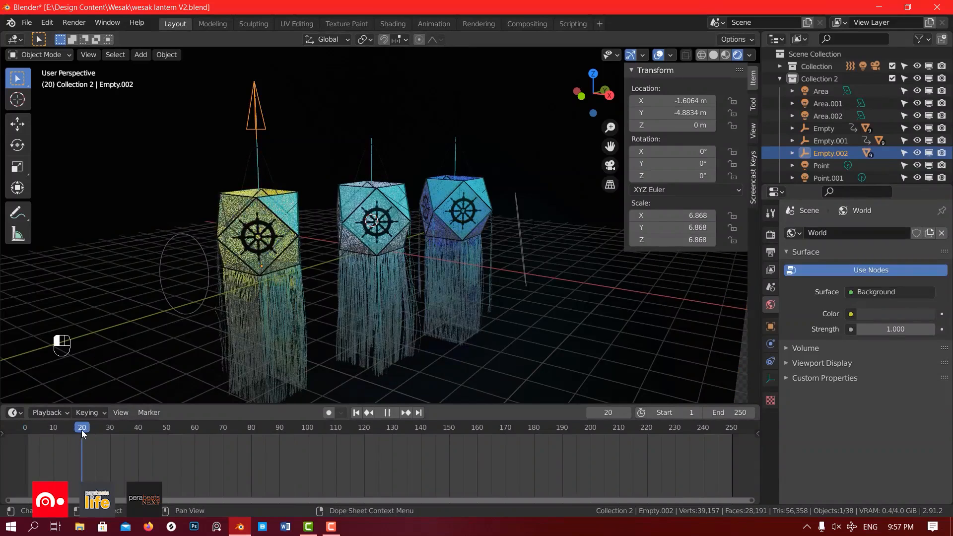
{"action": "key", "text": "space"}
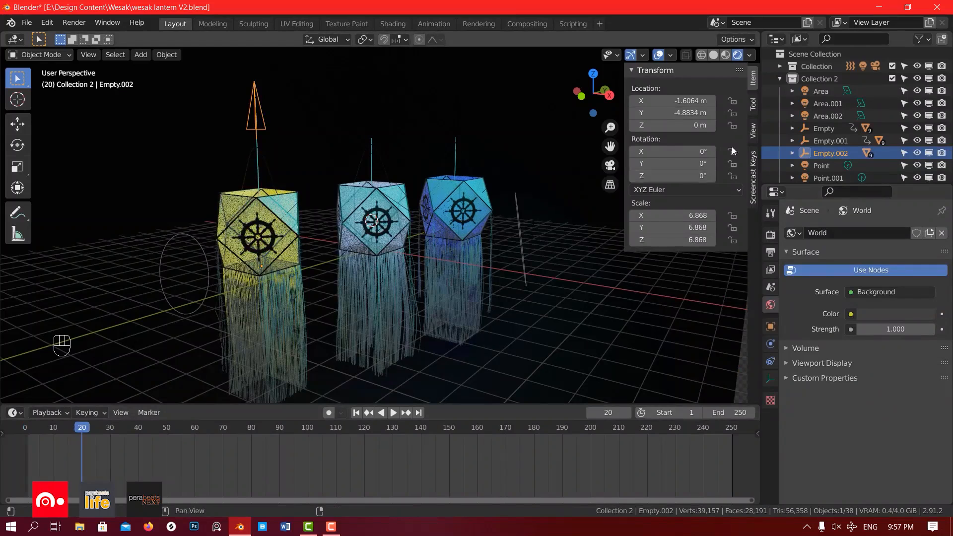
{"action": "key", "text": "i"}
{"action": "left_click", "coordinate": [163, 183]}
Step: At frame 230, set Empty.002's Z rotation to -351°, keyframe its rotation, and save the file with the timeline back at frame 1
{"action": "left_click", "coordinate": [674, 430]}
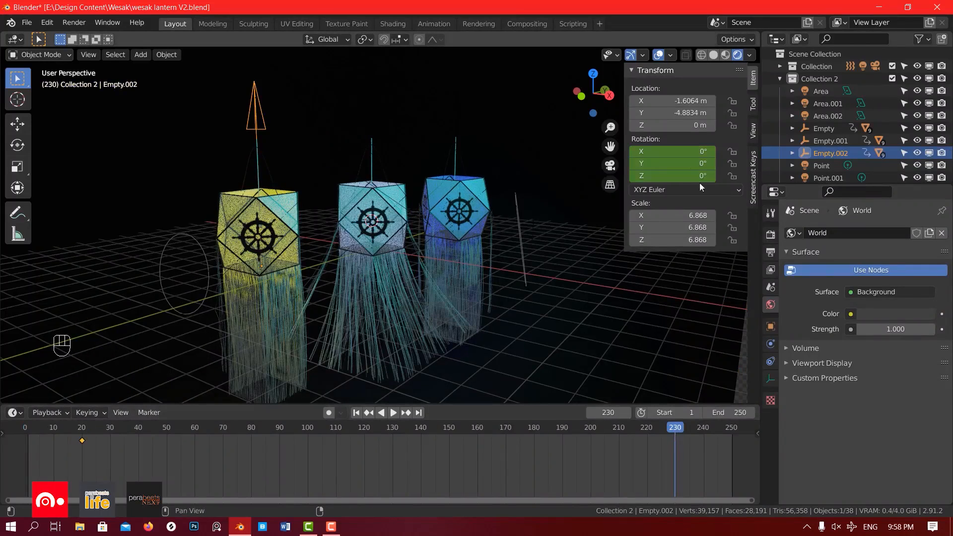
{"action": "left_click_drag", "start_coordinate": [698, 176], "coordinate": [645, 175]}
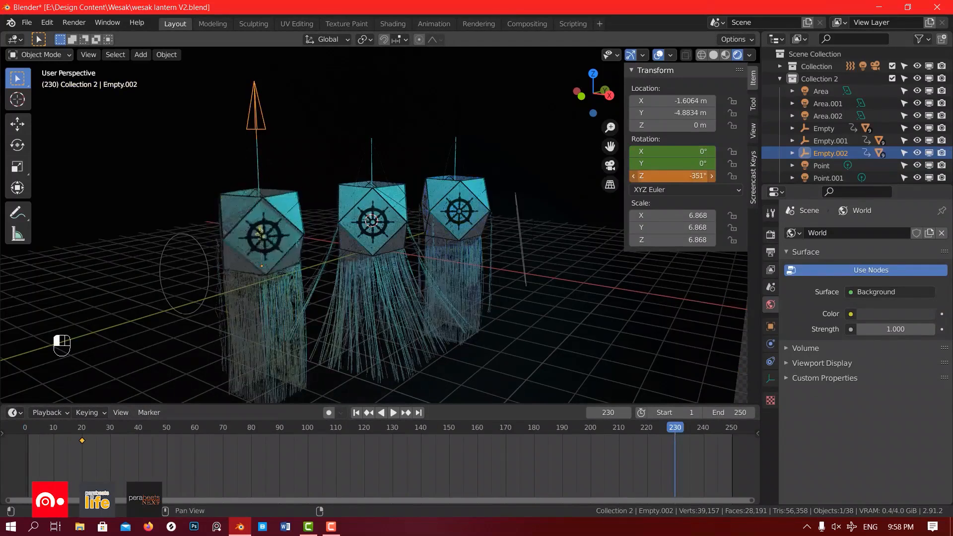
{"action": "right_click", "coordinate": [645, 175]}
{"action": "left_click", "coordinate": [645, 178]}
{"action": "key", "text": "shift+Left"}
{"action": "key", "text": "ctrl+s"}
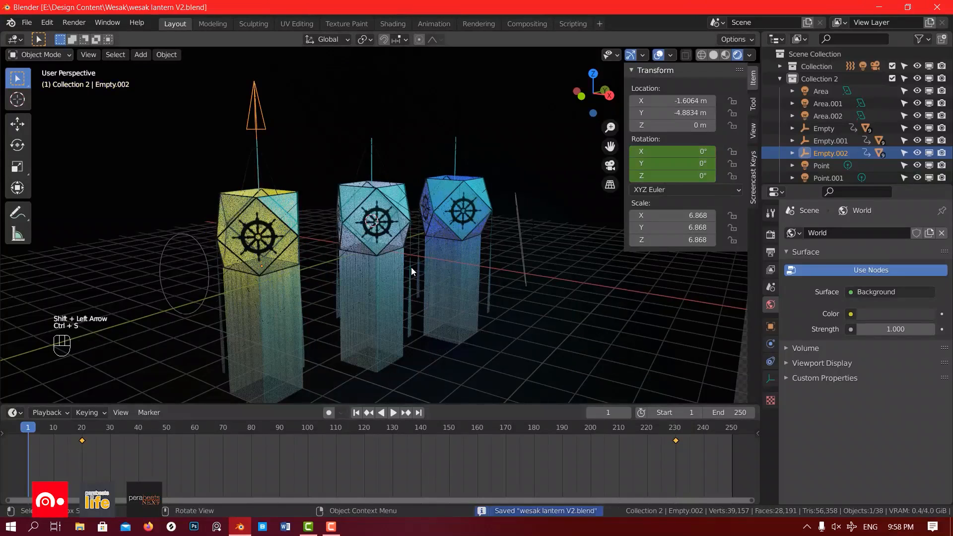
Step: Select the yellow lantern's tassel mesh, Plane.007, and bake all dynamics from its cloth cache settings
{"action": "left_click", "coordinate": [286, 304]}
{"action": "left_click", "coordinate": [770, 344]}
{"action": "left_click", "coordinate": [770, 379]}
{"action": "scroll", "coordinate": [886, 309], "scroll_direction": "down", "scroll_amount": 10}
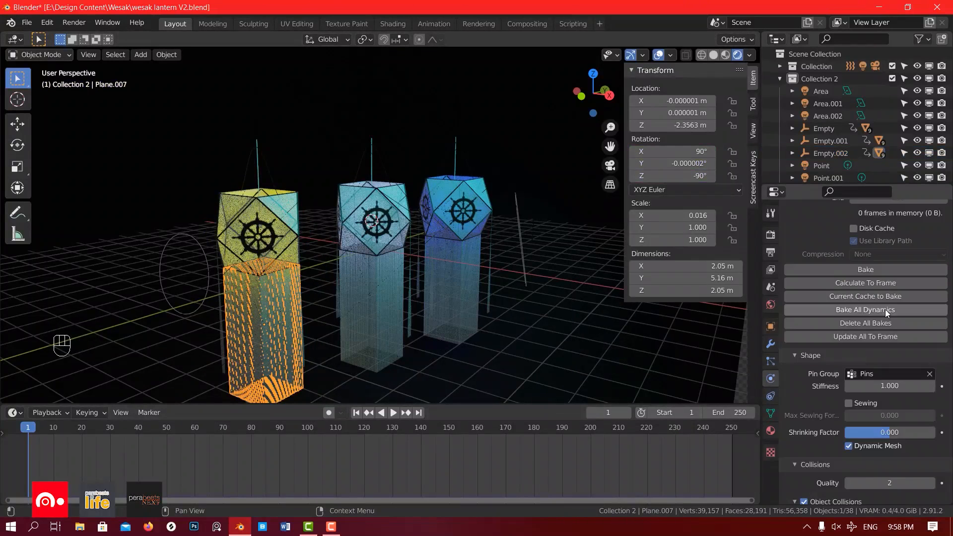
{"action": "left_click", "coordinate": [886, 309]}
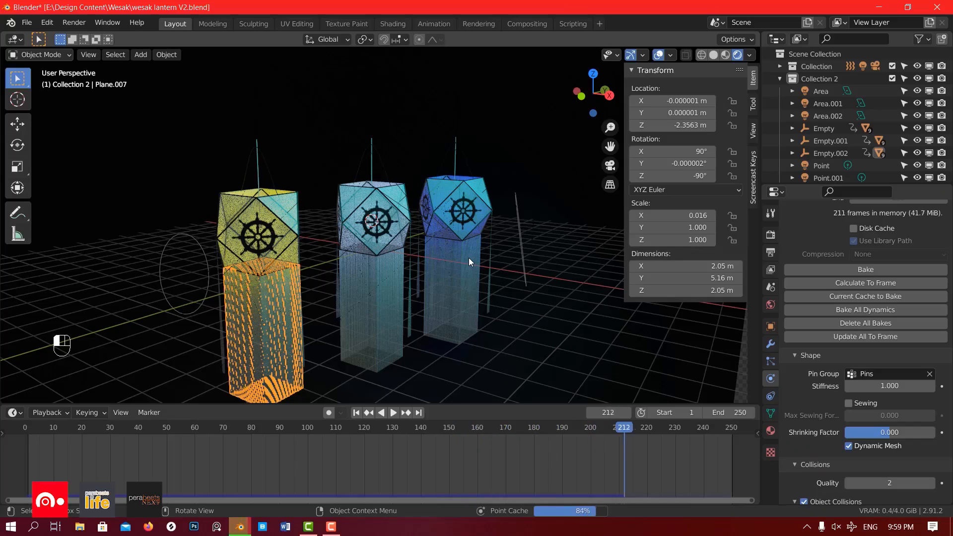
Step: Play the baked animation twice to check the rotating lanterns and swinging tassels, and return to frame 1
{"action": "key", "text": "space"}
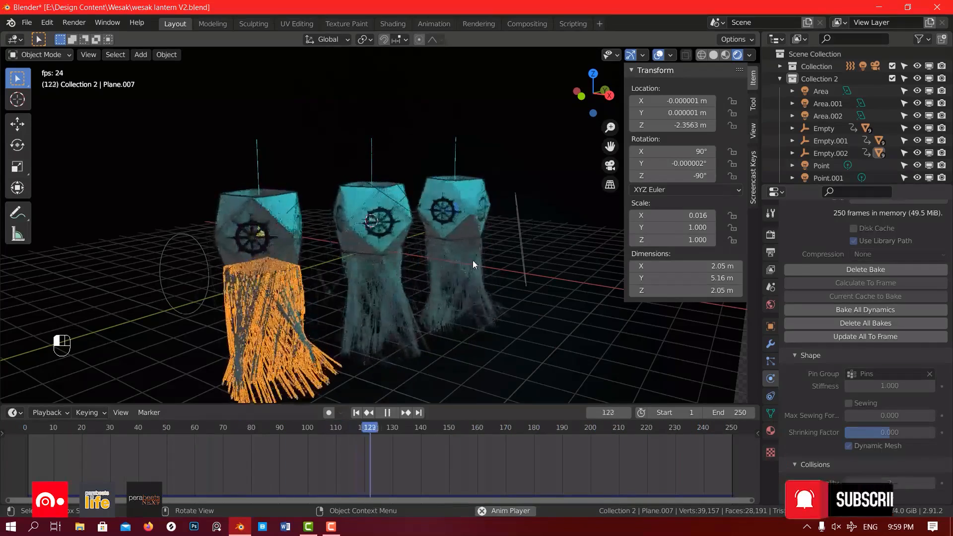
{"action": "left_click", "coordinate": [579, 329]}
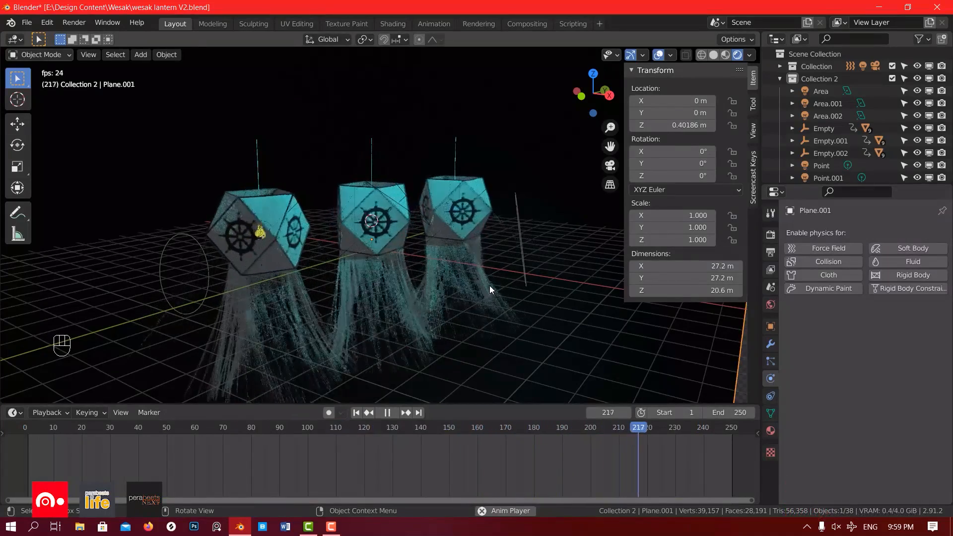
{"action": "key", "text": "space"}
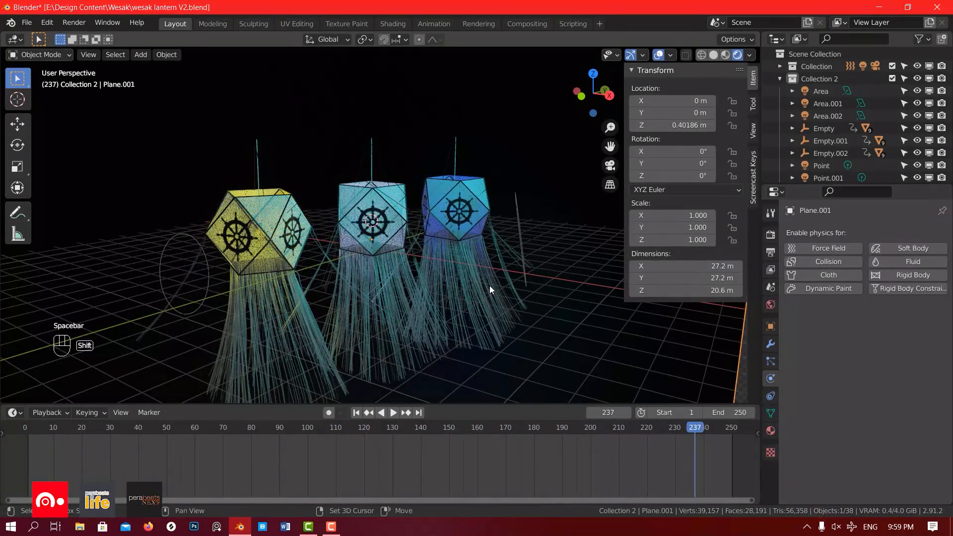
{"action": "key", "text": "shift+Left"}
{"action": "key", "text": "shift+Up"}
{"action": "key", "text": "space"}
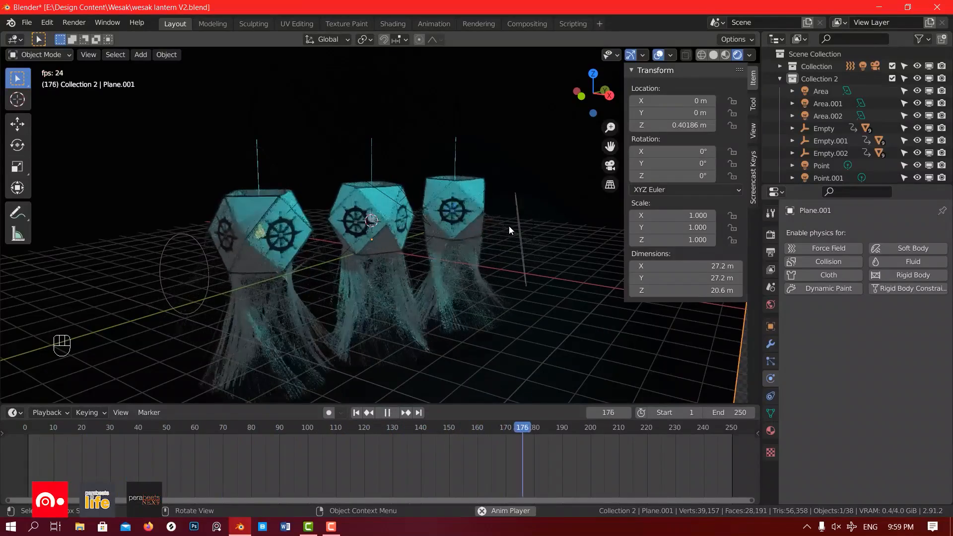
{"action": "key", "text": "space"}
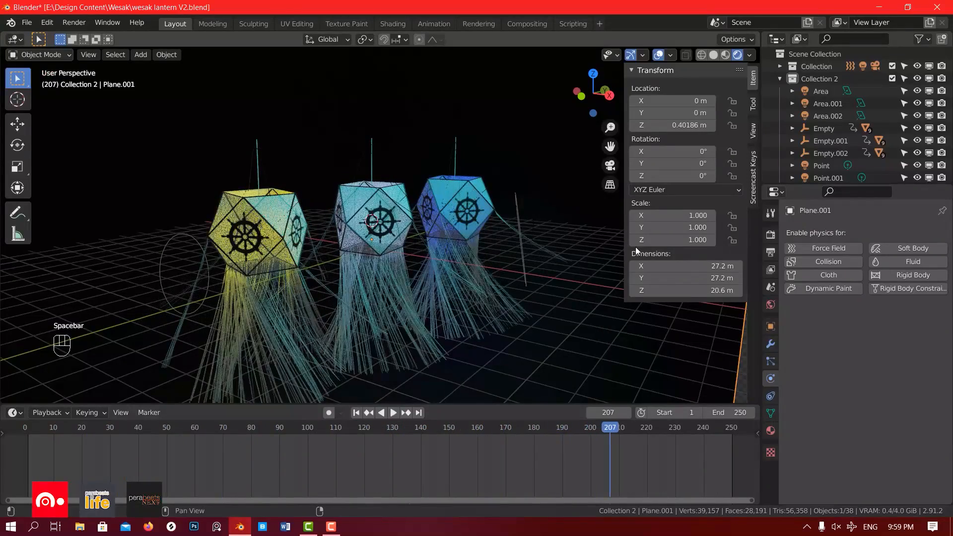
{"action": "key", "text": "shift+Left"}
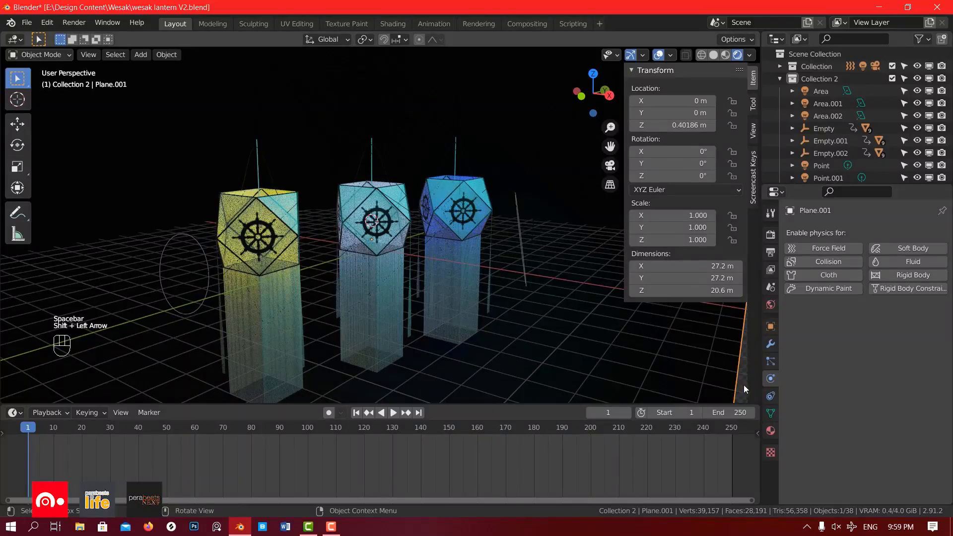
Step: Make Collection 3 the active collection and add a camera to it
{"action": "middle_click_drag", "start_coordinate": [541, 278], "coordinate": [588, 332]}
{"action": "scroll", "coordinate": [588, 331], "scroll_direction": "down", "scroll_amount": 1}
{"action": "left_click", "coordinate": [373, 335]}
{"action": "middle_click_drag", "start_coordinate": [360, 328], "coordinate": [318, 272]}
{"action": "scroll", "coordinate": [302, 255], "scroll_direction": "up", "scroll_amount": 3}
{"action": "scroll", "coordinate": [302, 255], "scroll_direction": "down", "scroll_amount": 2}
{"action": "scroll", "coordinate": [480, 260], "scroll_direction": "down", "scroll_amount": 2}
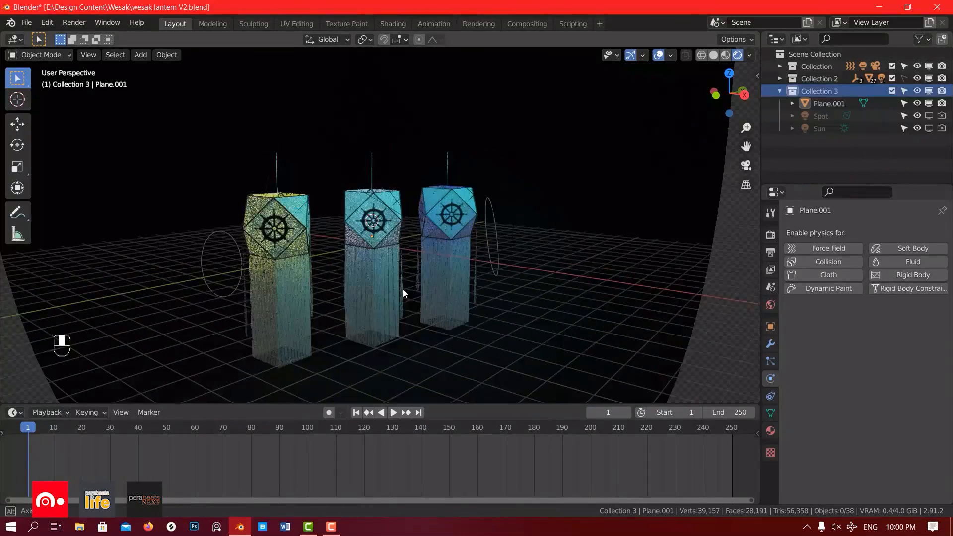
{"action": "middle_click_drag", "start_coordinate": [403, 289], "coordinate": [404, 289]}
{"action": "key", "text": "shift+a"}
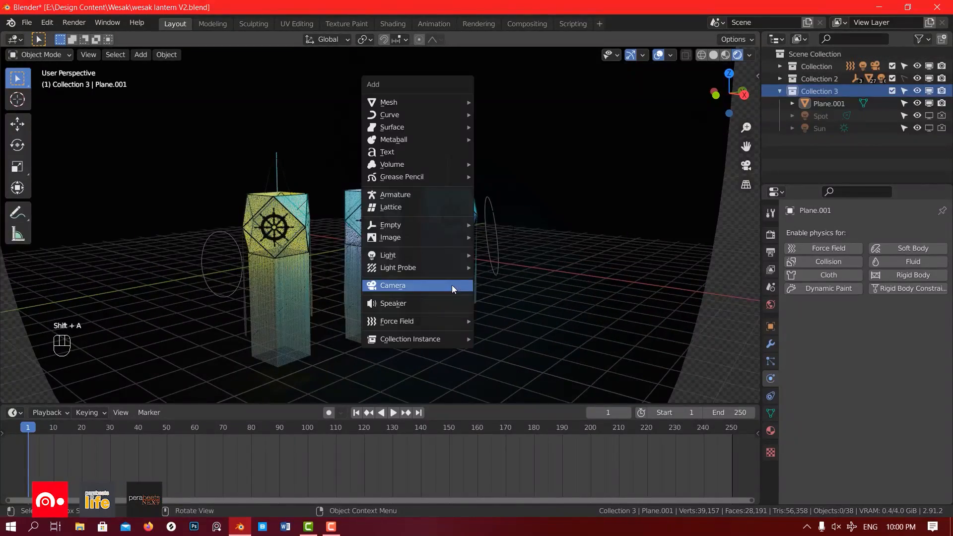
{"action": "left_click", "coordinate": [452, 285]}
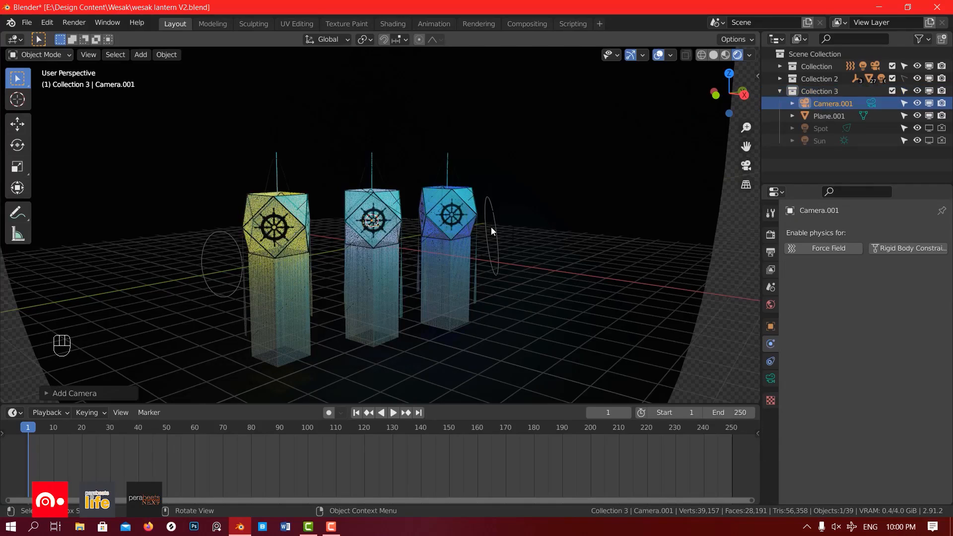
Step: Move the new camera straight up along the global Z axis to a height of about 6 m
{"action": "key", "text": "g"}
{"action": "key", "text": "z"}
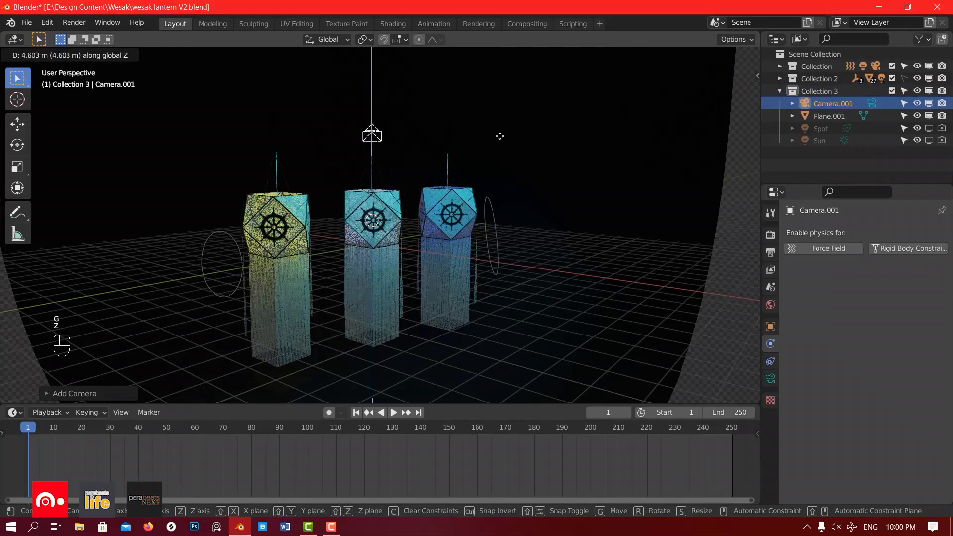
{"action": "left_click", "coordinate": [500, 136]}
Step: Set Camera.001 as the scene's active camera and look through it
{"action": "middle_click_drag", "start_coordinate": [623, 180], "coordinate": [467, 358]}
{"action": "scroll", "coordinate": [439, 67], "scroll_direction": "up", "scroll_amount": 5}
{"action": "scroll", "coordinate": [439, 69], "scroll_direction": "down", "scroll_amount": 4}
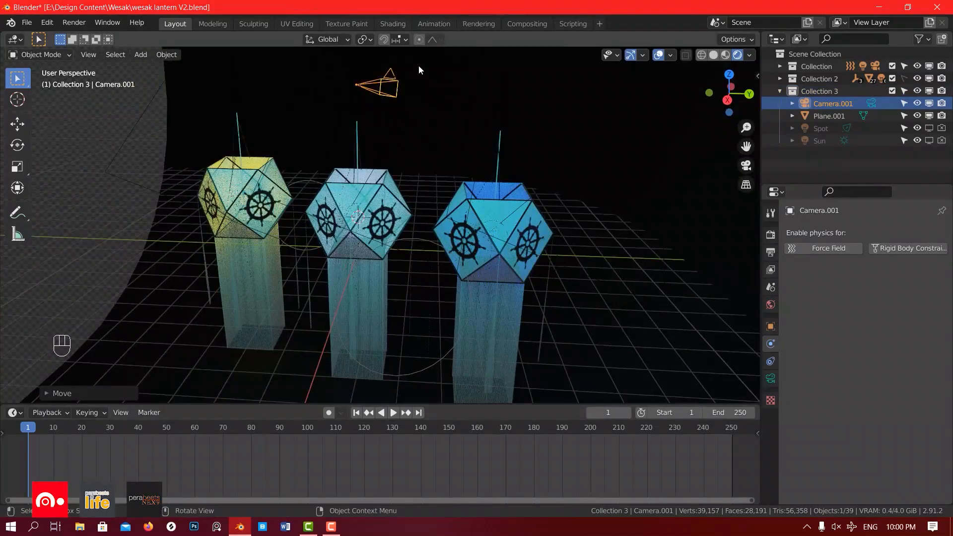
{"action": "key", "text": "KP_Decimal"}
{"action": "middle_click_drag", "start_coordinate": [419, 65], "coordinate": [406, 249]}
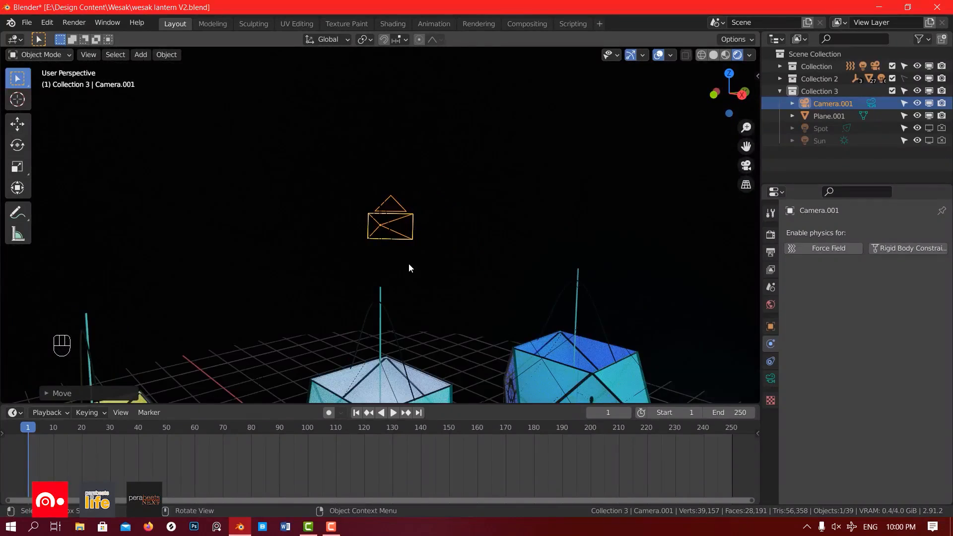
{"action": "scroll", "coordinate": [408, 249], "scroll_direction": "down", "scroll_amount": 2}
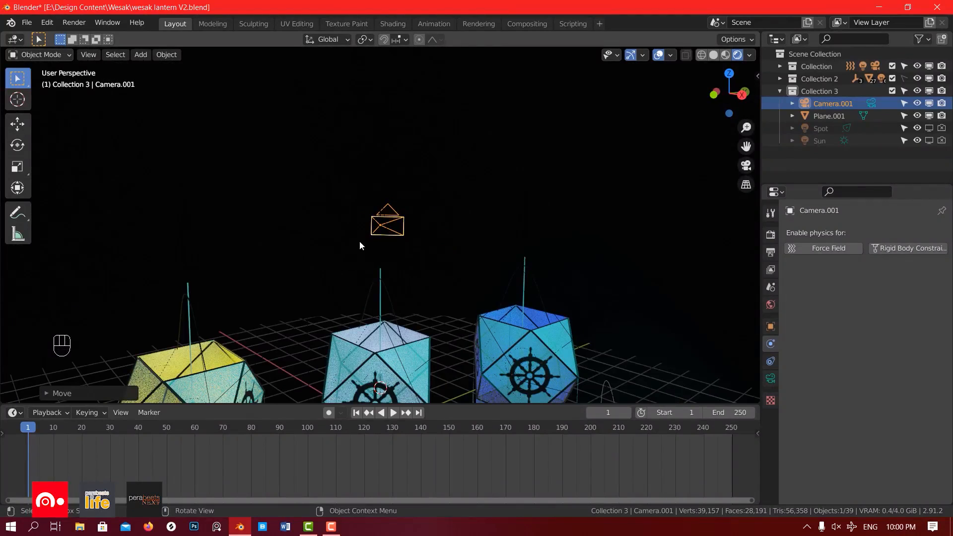
{"action": "left_click", "coordinate": [86, 56]}
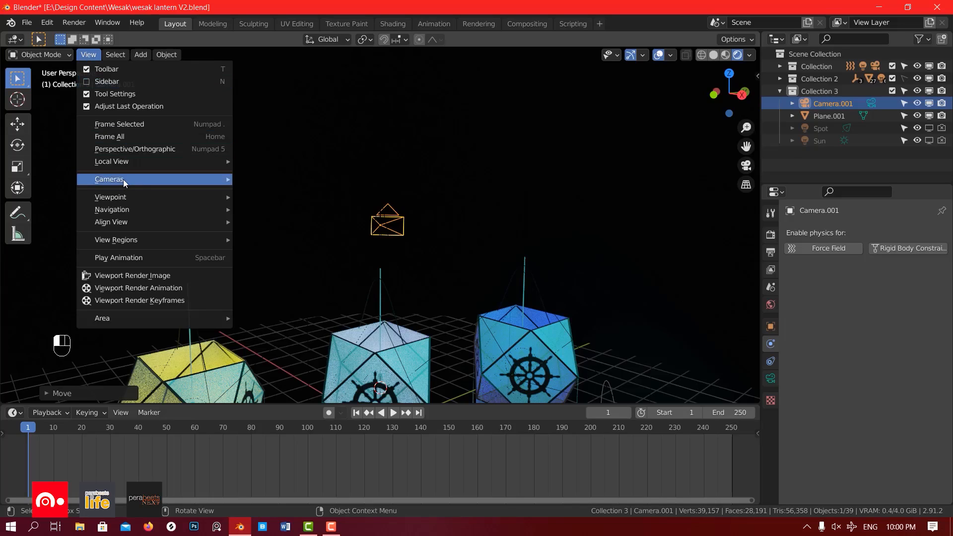
{"action": "mouse_move", "coordinate": [124, 180]}
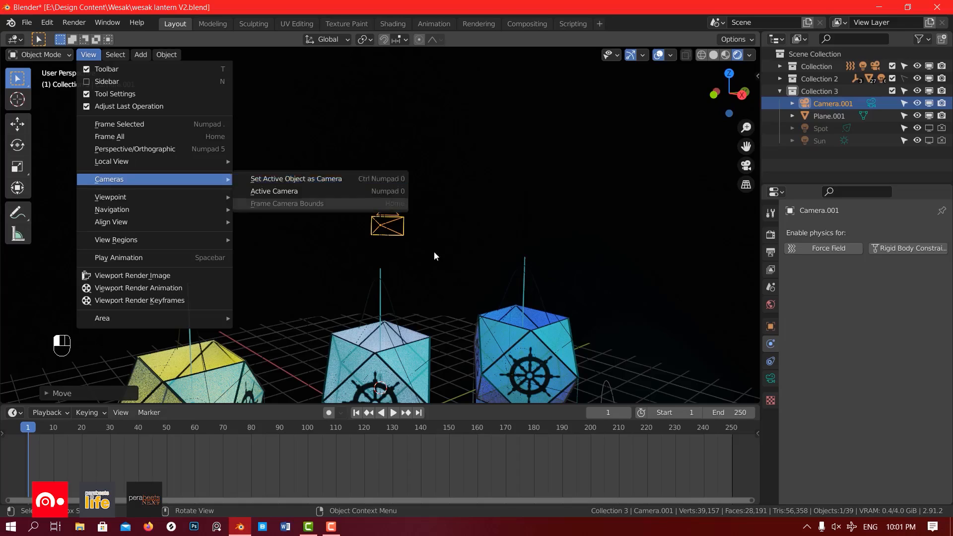
{"action": "key", "text": "ctrl"}
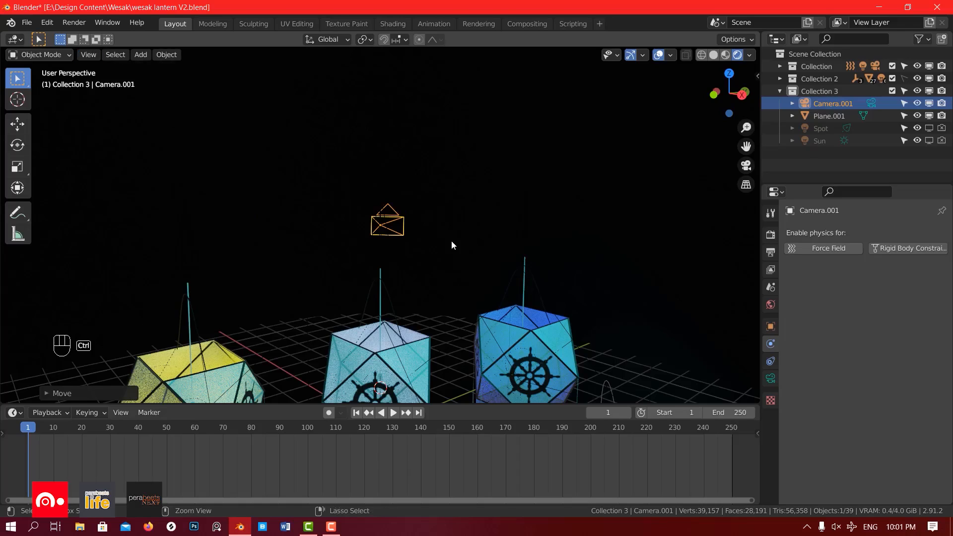
{"action": "key", "text": "ctrl+KP_0"}
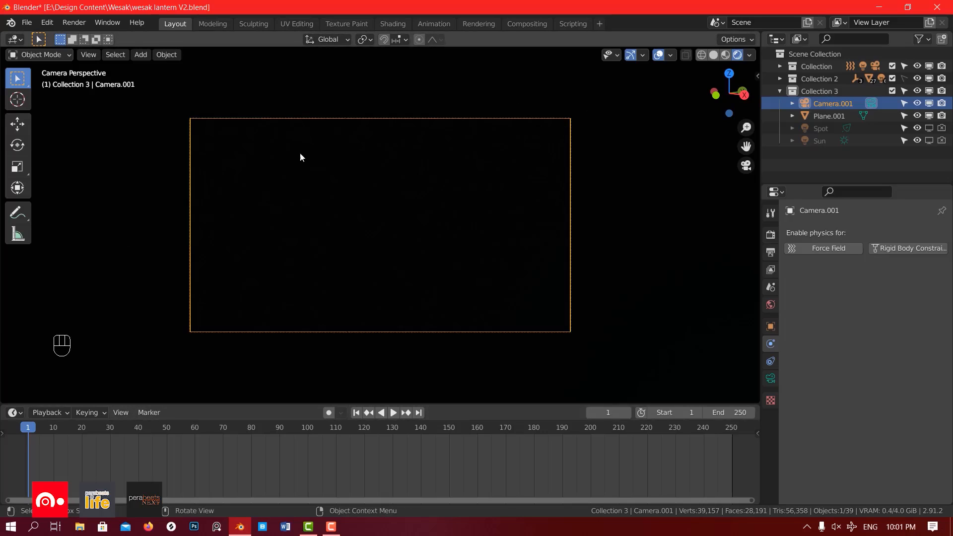
Step: Examine the framing through the new camera, switching between the camera view and the user perspective
{"action": "scroll", "coordinate": [417, 195], "scroll_direction": "up", "scroll_amount": 1}
{"action": "scroll", "coordinate": [416, 196], "scroll_direction": "up", "scroll_amount": 1}
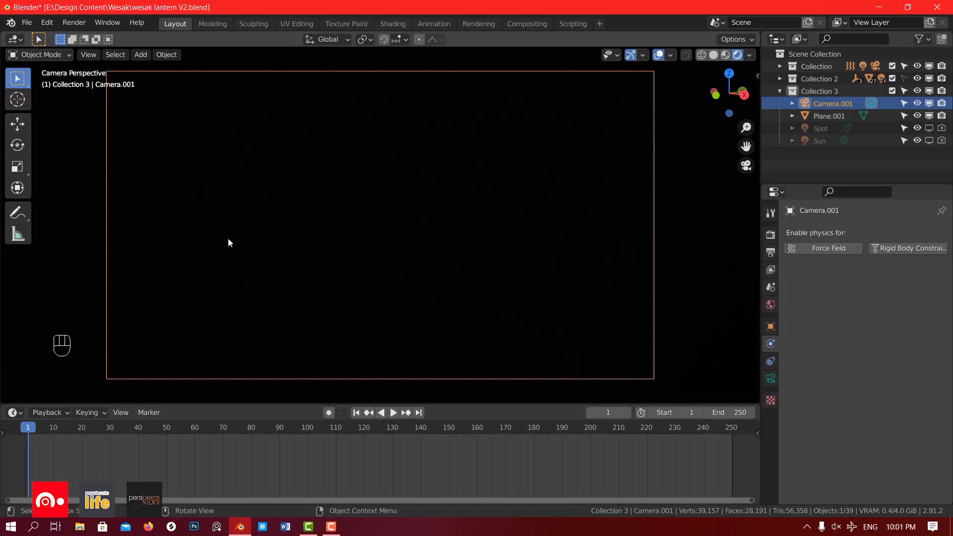
{"action": "scroll", "coordinate": [430, 187], "scroll_direction": "down", "scroll_amount": 3}
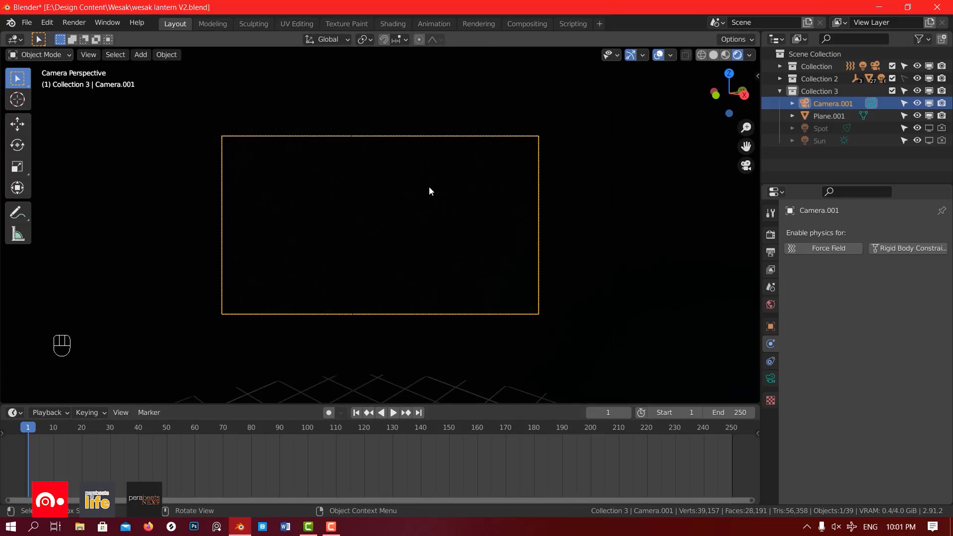
{"action": "key", "text": "KP_0"}
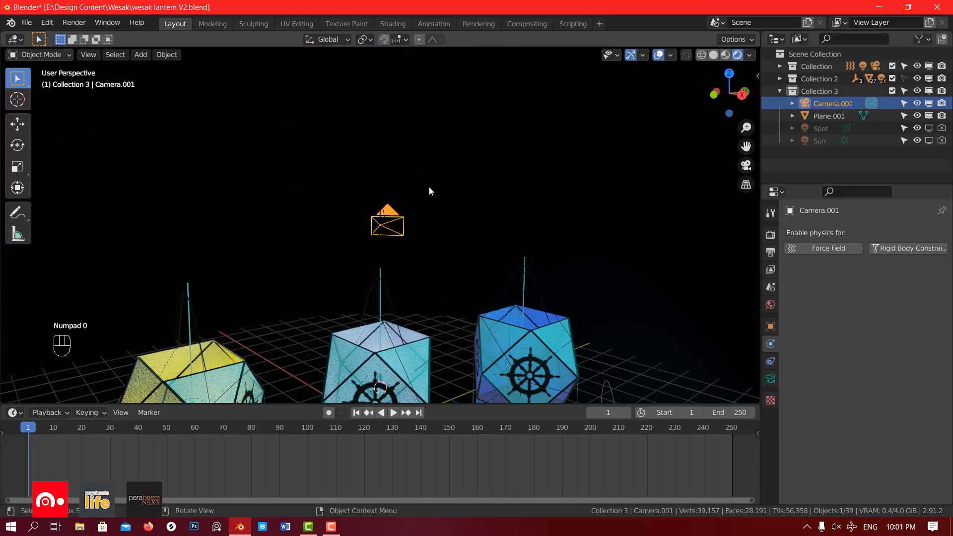
{"action": "key", "text": "KP_0"}
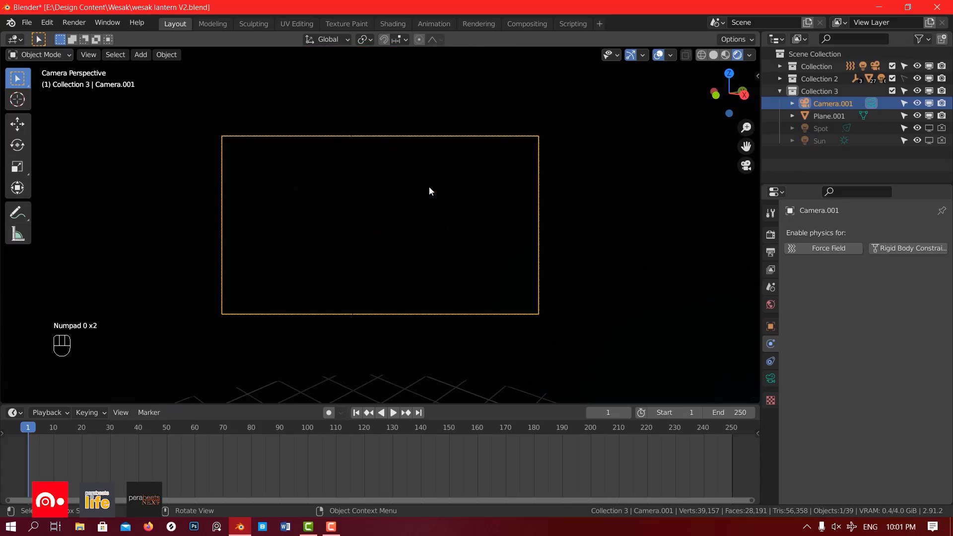
{"action": "scroll", "coordinate": [421, 243], "scroll_direction": "down", "scroll_amount": 3}
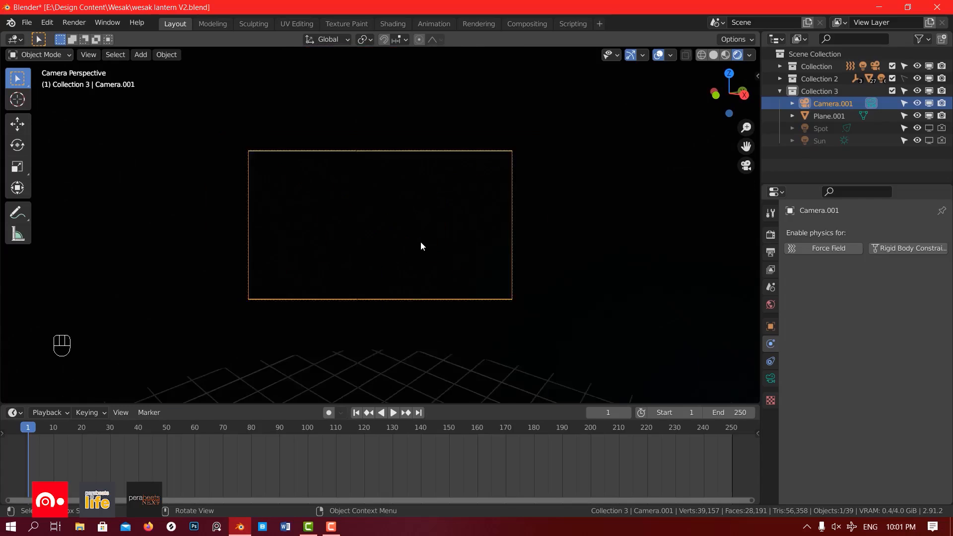
{"action": "scroll", "coordinate": [421, 243], "scroll_direction": "up", "scroll_amount": 4}
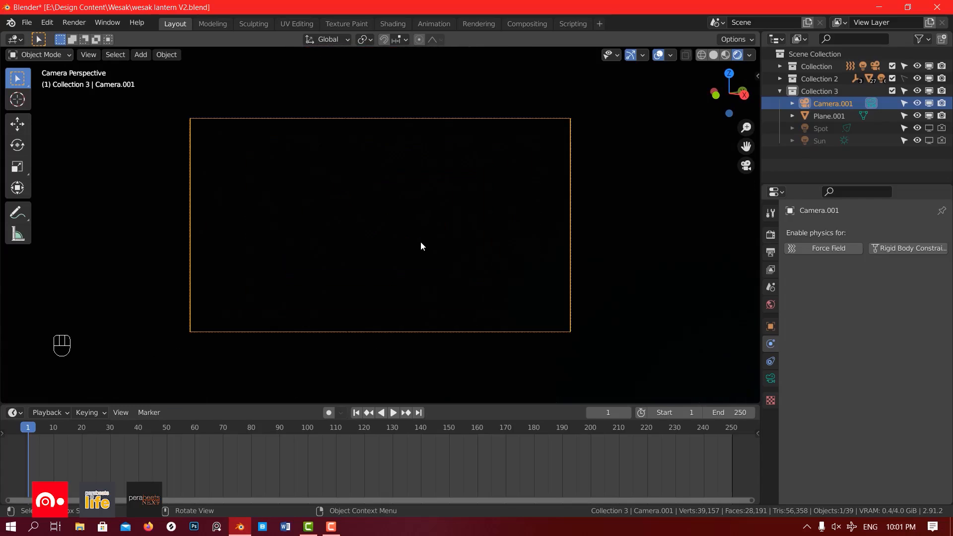
Step: Enable the Camera to View lock and reposition Camera.001 so that all three lanterns fit inside the frame, seen from slightly below
{"action": "key", "text": "n"}
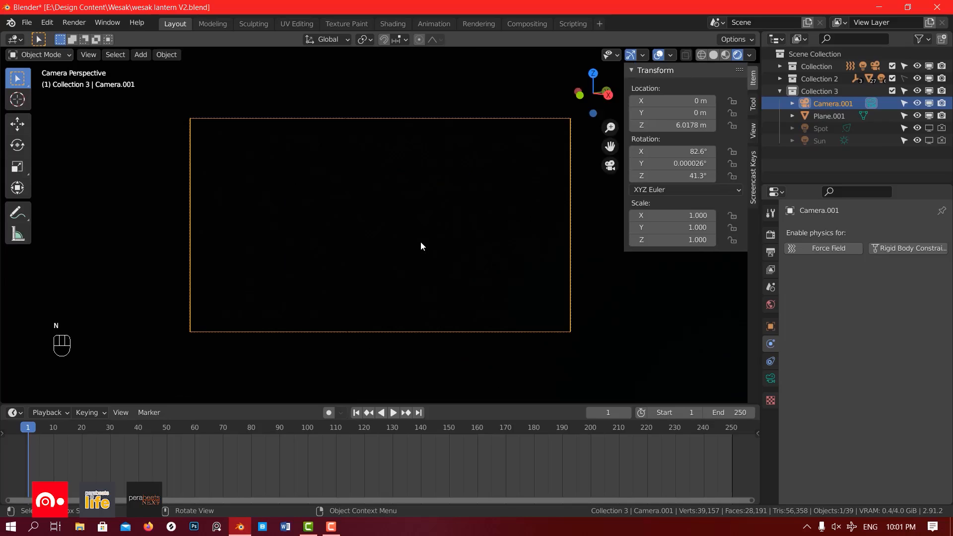
{"action": "left_click", "coordinate": [754, 136]}
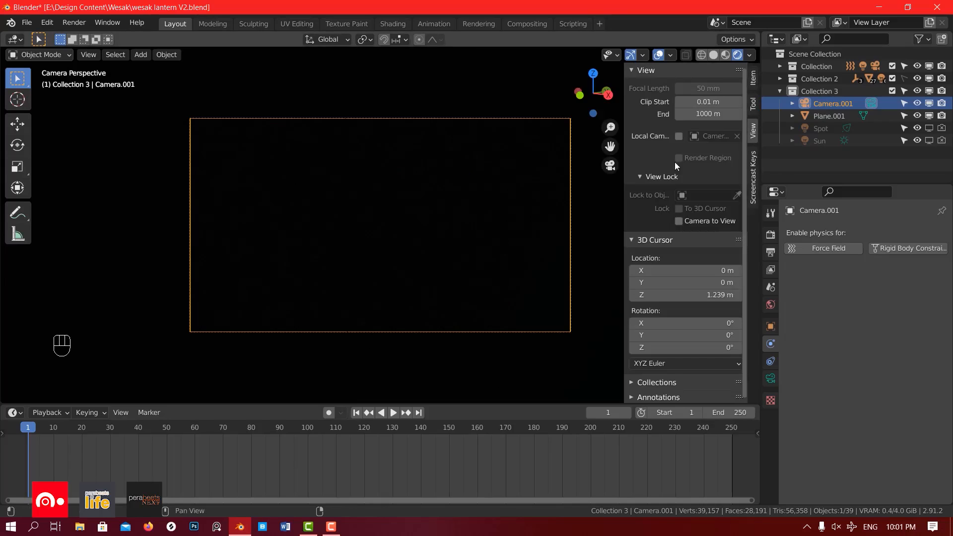
{"action": "left_click", "coordinate": [706, 221]}
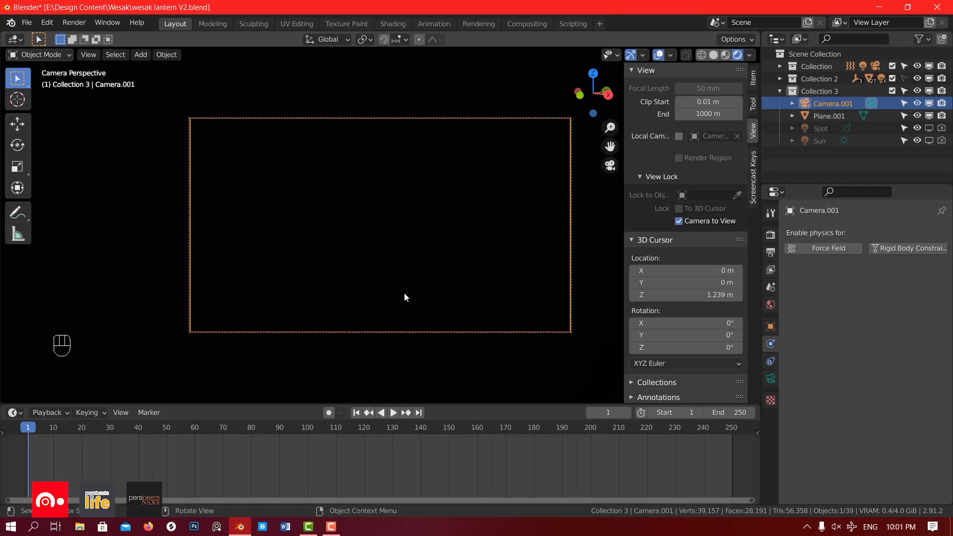
{"action": "middle_click_drag", "start_coordinate": [403, 260], "coordinate": [411, 196]}
{"action": "scroll", "coordinate": [278, 276], "scroll_direction": "down", "scroll_amount": 6}
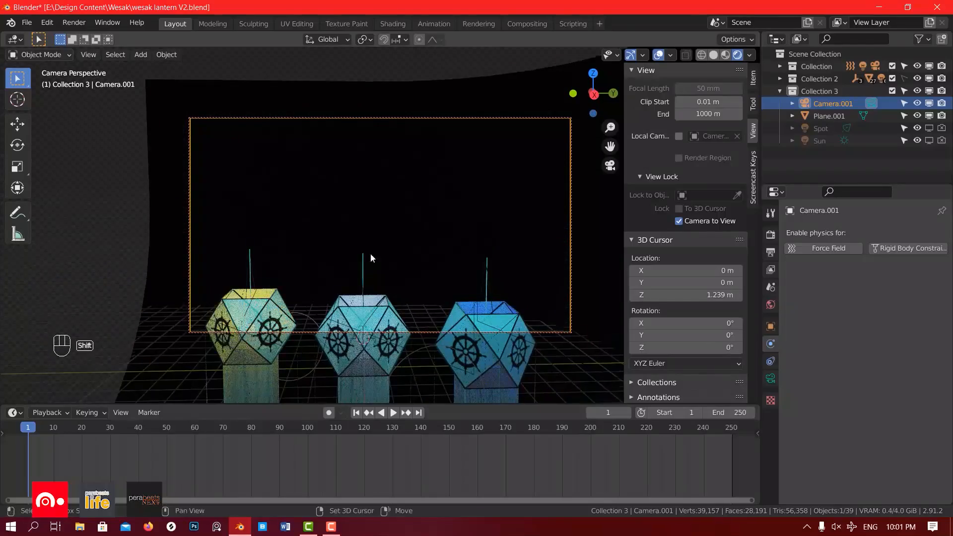
{"action": "middle_click_drag", "start_coordinate": [370, 253], "coordinate": [453, 161], "text": "shift"}
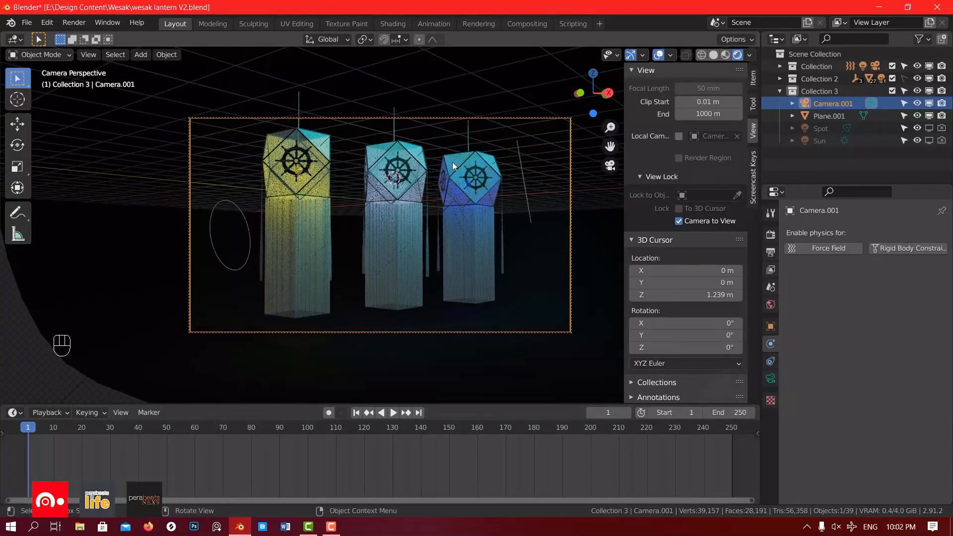
Step: Turn off the Camera to View lock and orbit the viewport independently of the camera
{"action": "left_click", "coordinate": [715, 222]}
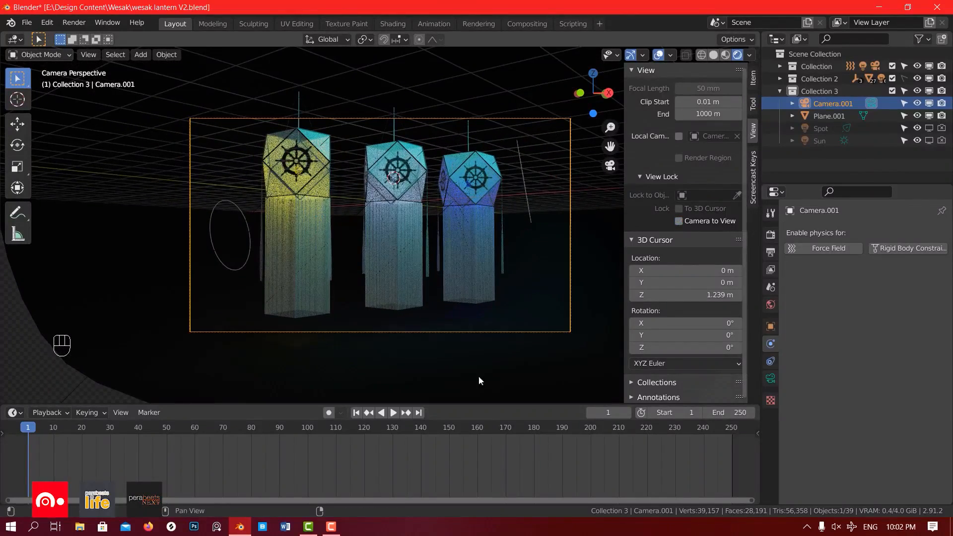
{"action": "middle_click_drag", "start_coordinate": [523, 287], "coordinate": [508, 312]}
{"action": "scroll", "coordinate": [432, 332], "scroll_direction": "down", "scroll_amount": 4}
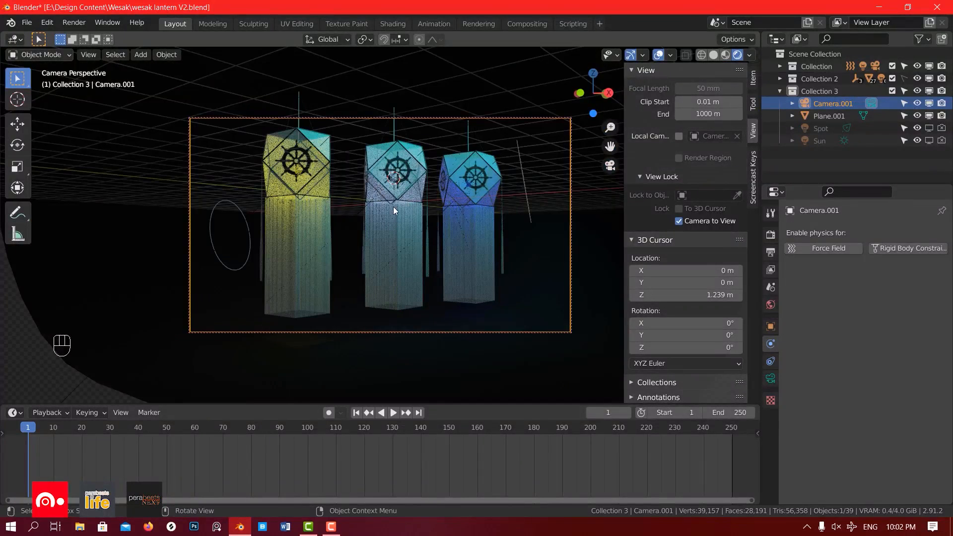
Step: Dolly Camera.001 closer and farther to check the framing of the three lanterns, and hide the sidebar
{"action": "scroll", "coordinate": [394, 207], "scroll_direction": "up", "scroll_amount": 3}
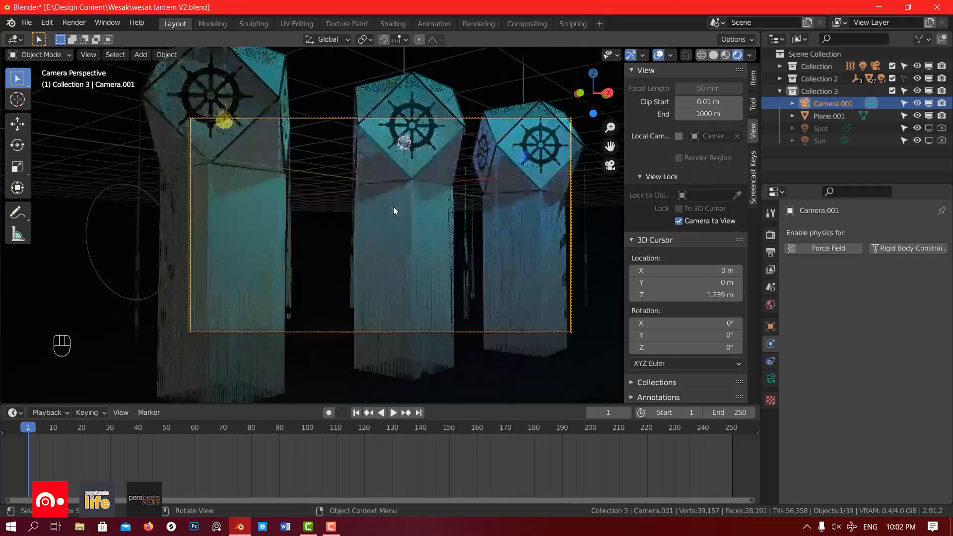
{"action": "scroll", "coordinate": [393, 206], "scroll_direction": "down", "scroll_amount": 3}
{"action": "scroll", "coordinate": [395, 210], "scroll_direction": "down", "scroll_amount": 2}
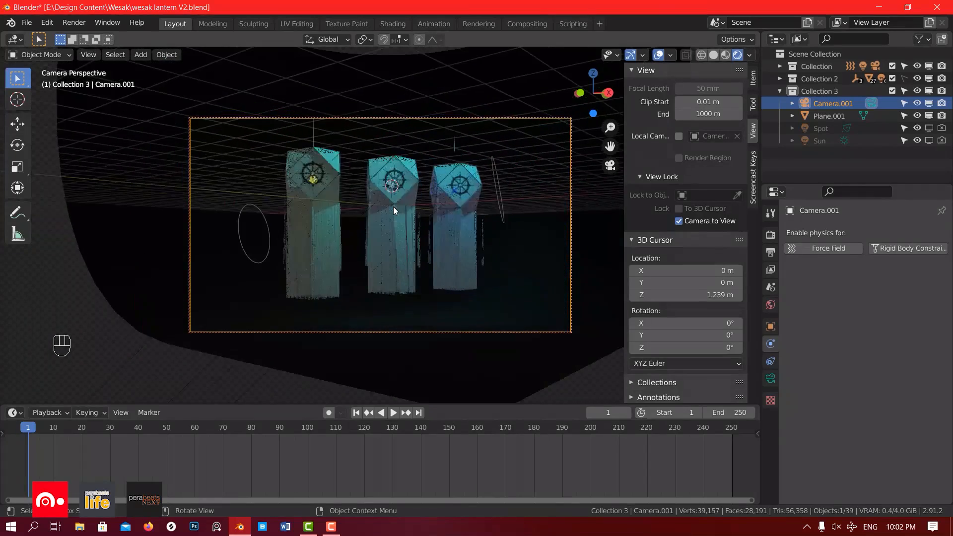
{"action": "scroll", "coordinate": [395, 210], "scroll_direction": "up", "scroll_amount": 2}
{"action": "scroll", "coordinate": [394, 207], "scroll_direction": "up", "scroll_amount": 3}
{"action": "scroll", "coordinate": [394, 208], "scroll_direction": "down", "scroll_amount": 3}
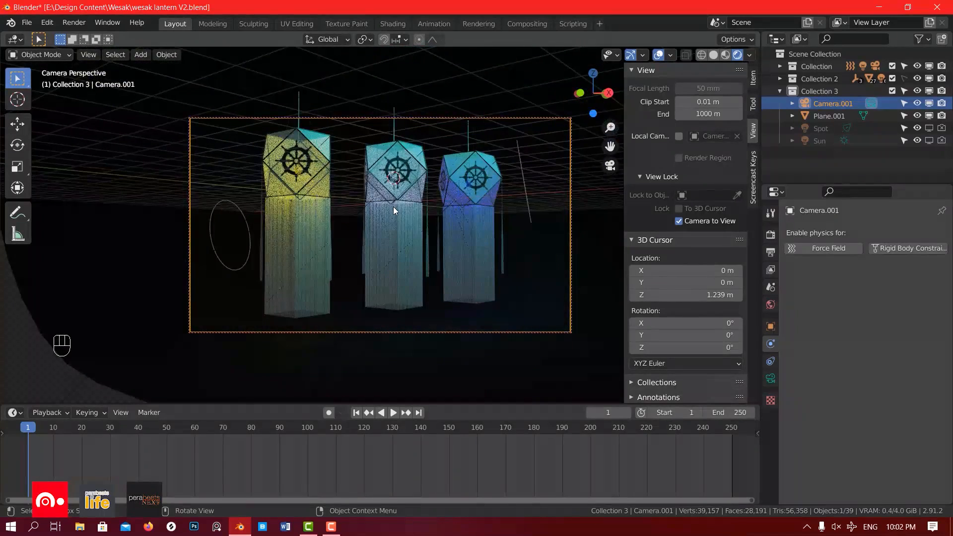
{"action": "left_click", "coordinate": [634, 70]}
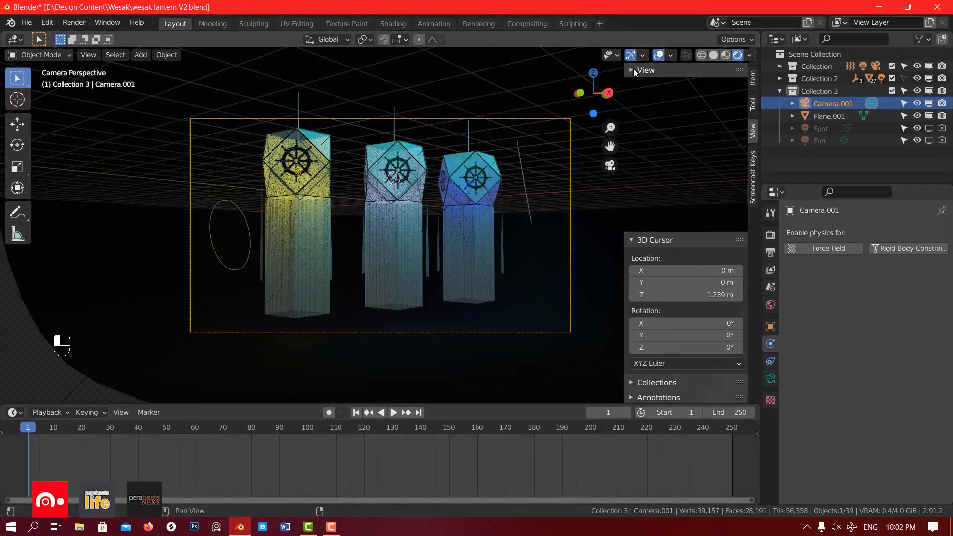
{"action": "key", "text": "n"}
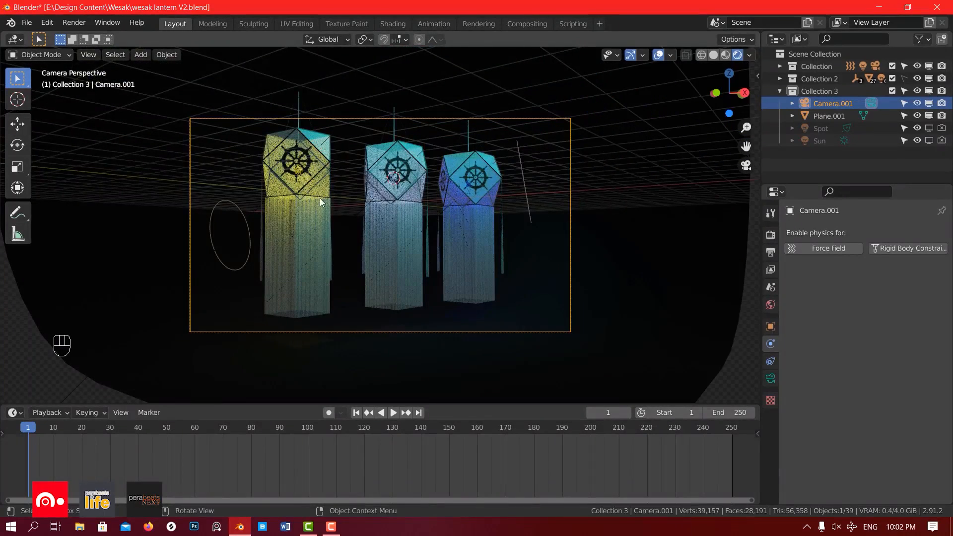
Step: Try the Panoramic and Orthographic lens types on Camera.001 and return it to Perspective
{"action": "left_click", "coordinate": [771, 379]}
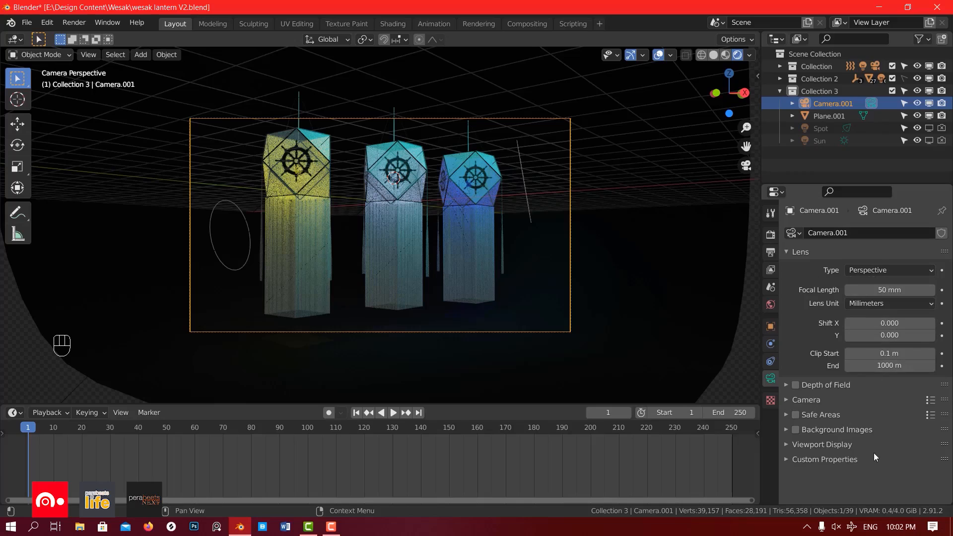
{"action": "left_click", "coordinate": [868, 269]}
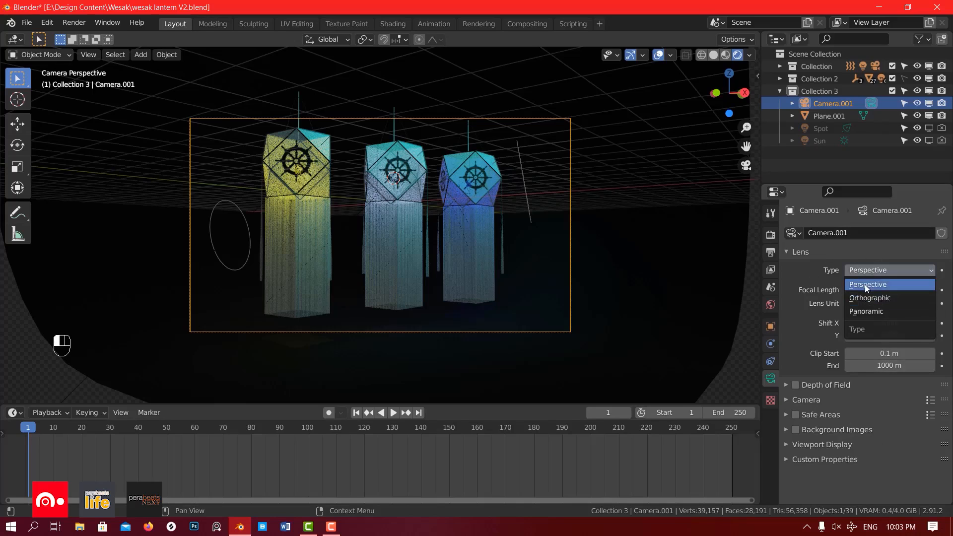
{"action": "left_click", "coordinate": [868, 311]}
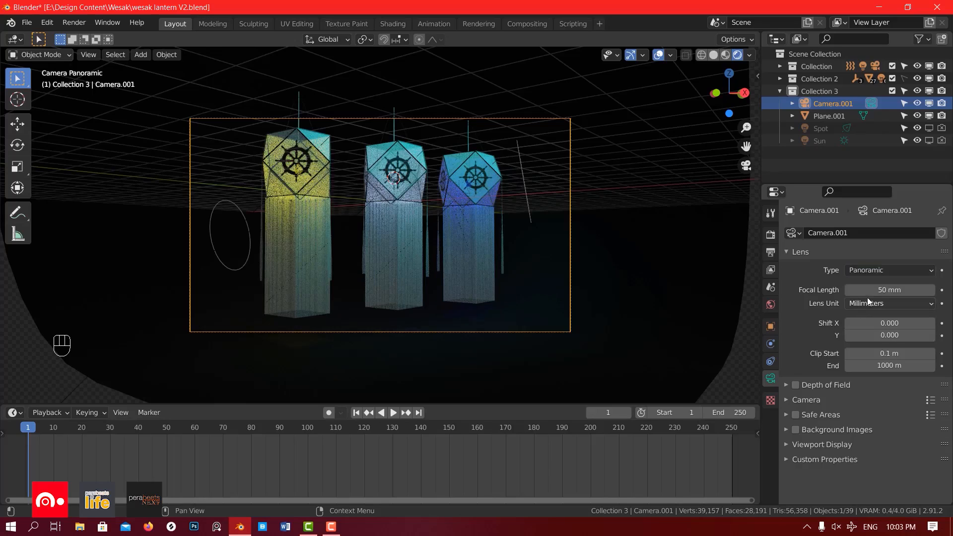
{"action": "left_click", "coordinate": [880, 273]}
{"action": "left_click", "coordinate": [870, 297]}
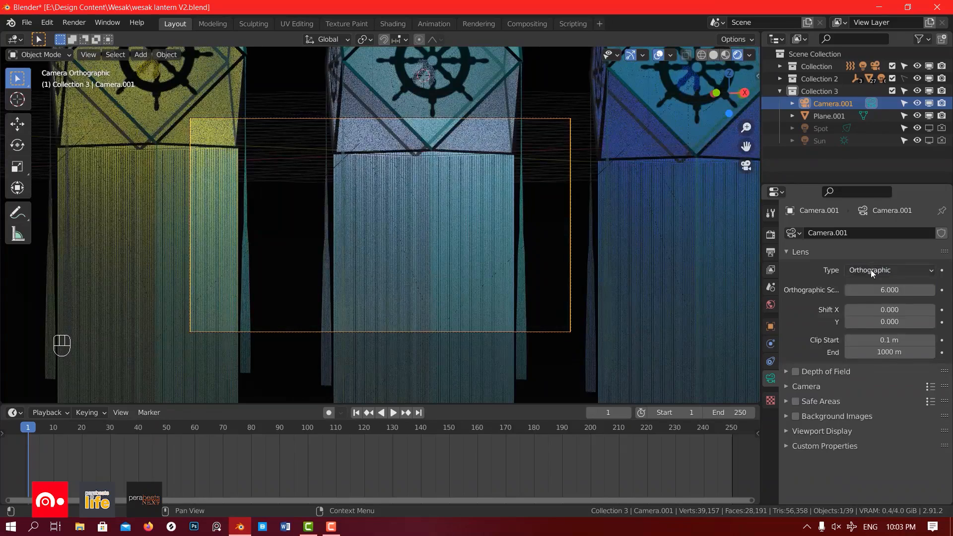
{"action": "left_click", "coordinate": [871, 269]}
{"action": "left_click", "coordinate": [869, 284]}
Step: Set Camera.001's focal length to 51 mm and enable its Depth of Field
{"action": "mouse_move", "coordinate": [886, 291]}
{"action": "left_mouse_down"}
{"action": "mouse_move", "coordinate": [906, 291]}
{"action": "mouse_move", "coordinate": [878, 291]}
{"action": "mouse_move", "coordinate": [887, 291]}
{"action": "left_mouse_up"}
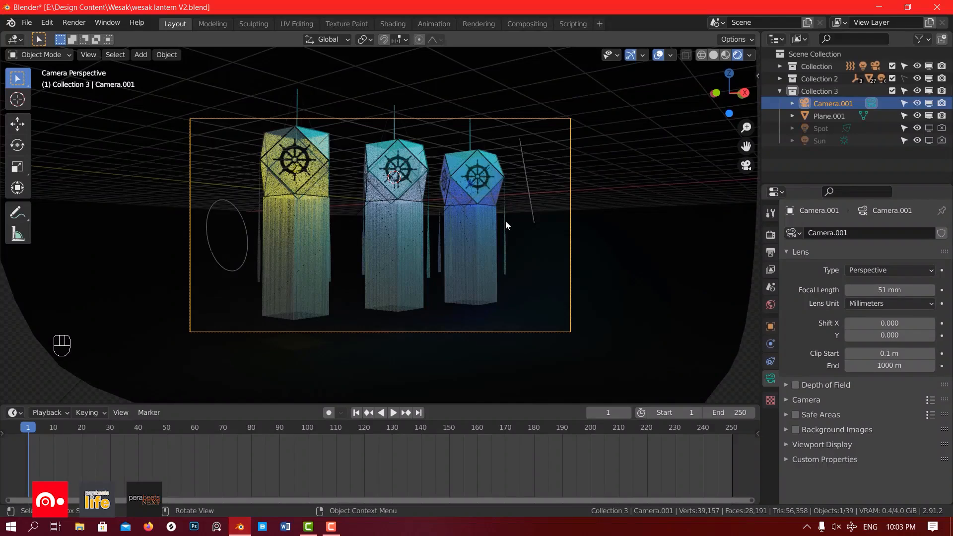
{"action": "left_click", "coordinate": [796, 386]}
Step: Turn off the Camera to View lock and enlarge the camera frame in the viewport
{"action": "key", "text": "n"}
{"action": "key", "text": "n"}
{"action": "scroll", "coordinate": [376, 237], "scroll_direction": "up", "scroll_amount": 4}
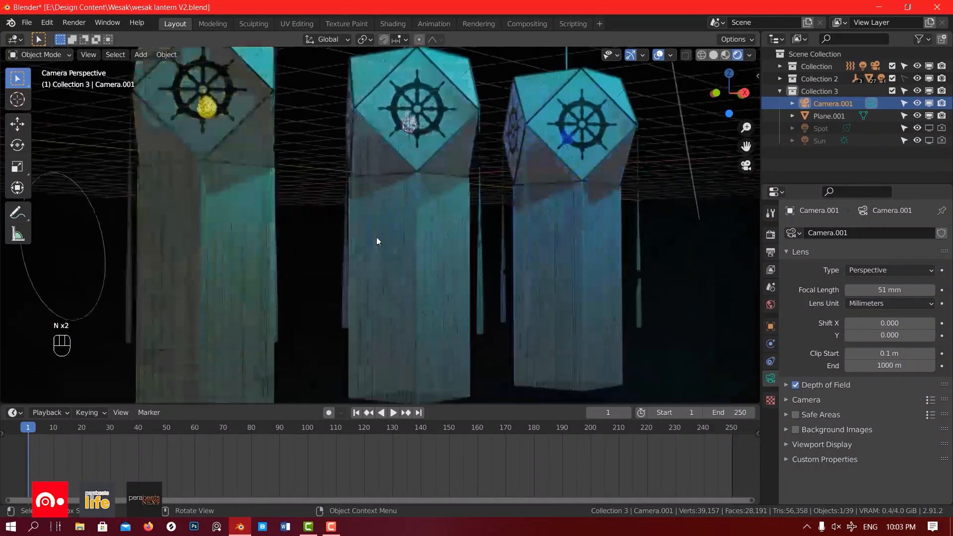
{"action": "scroll", "coordinate": [371, 234], "scroll_direction": "down", "scroll_amount": 3}
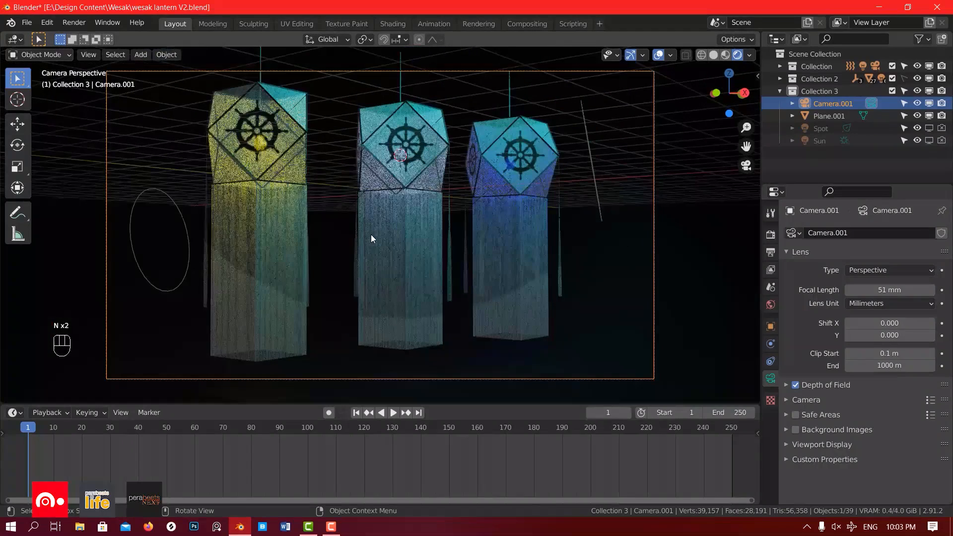
Step: Set Plane.001 as the depth of field focus object and lower the F-Stop to 0.1
{"action": "left_click", "coordinate": [787, 385]}
{"action": "scroll", "coordinate": [835, 382], "scroll_direction": "down", "scroll_amount": 2}
{"action": "left_click", "coordinate": [930, 364]}
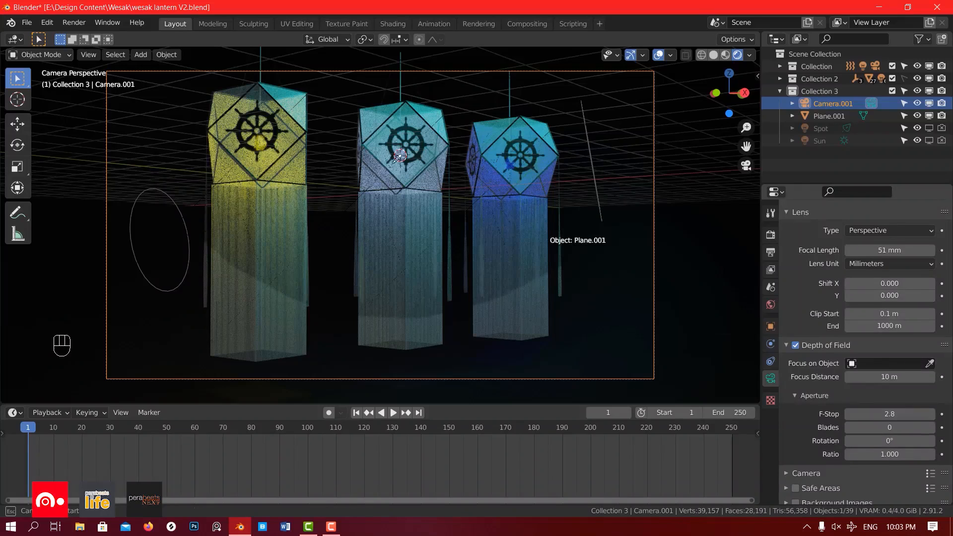
{"action": "left_click", "coordinate": [296, 130]}
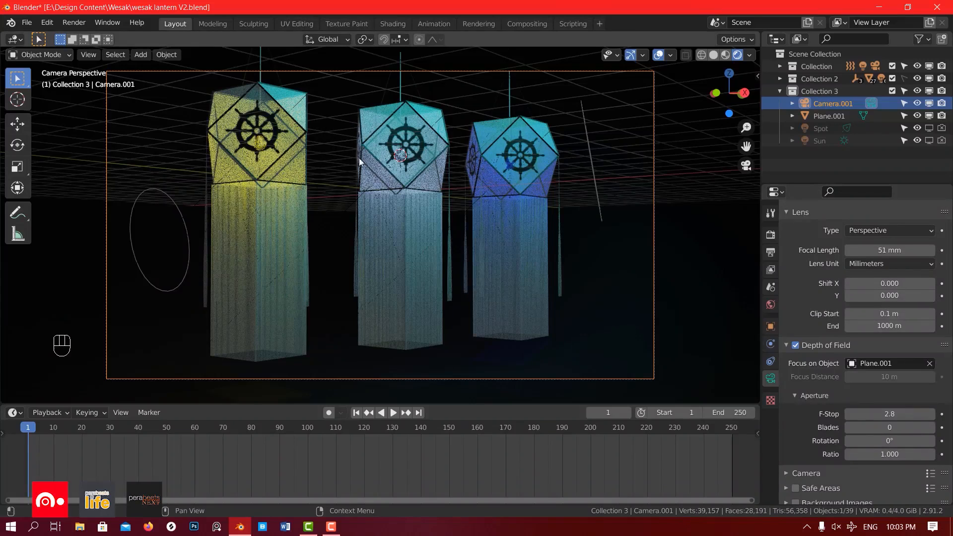
{"action": "left_click_drag", "start_coordinate": [873, 414], "coordinate": [844, 414]}
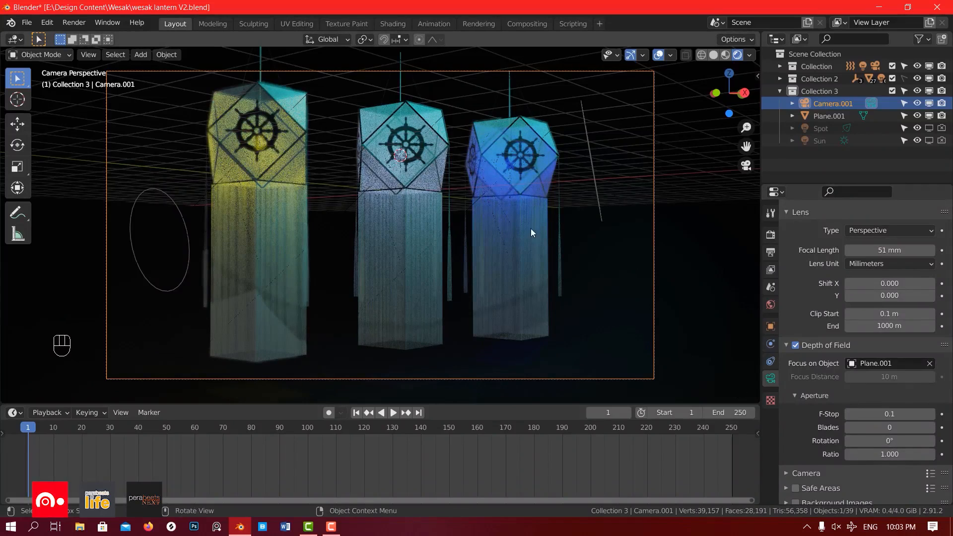
Step: Clear the depth of field focus object and raise the F-Stop to 2.2
{"action": "left_click", "coordinate": [930, 363]}
{"action": "left_click", "coordinate": [930, 364]}
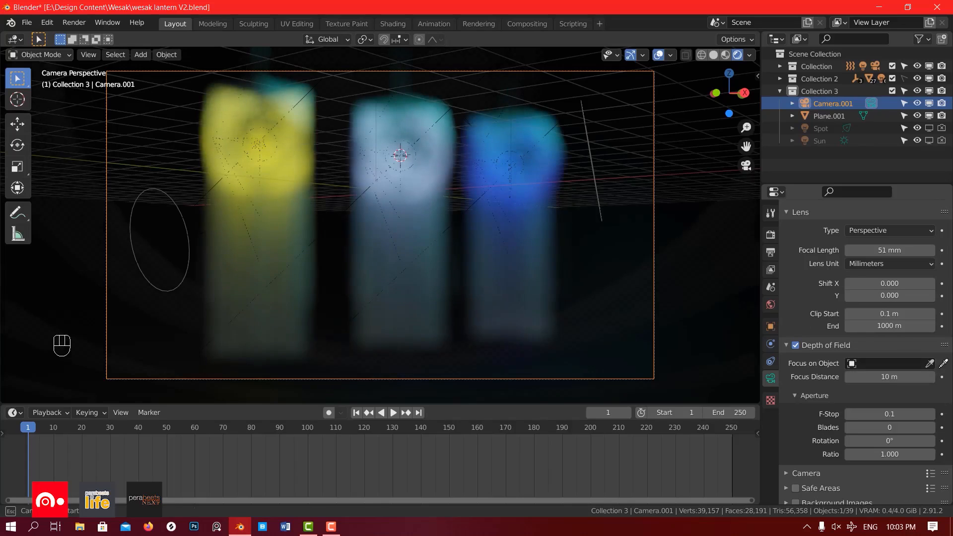
{"action": "left_click", "coordinate": [488, 246]}
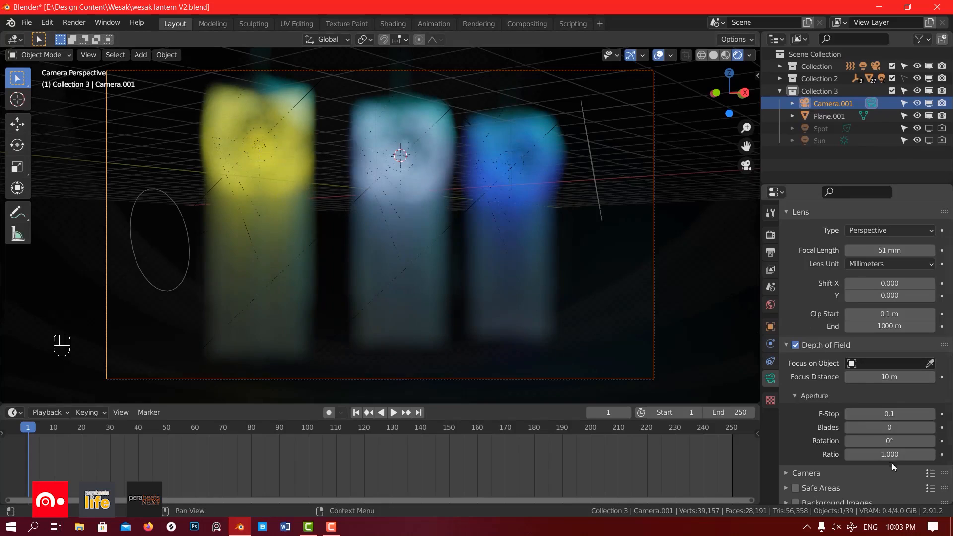
{"action": "left_click", "coordinate": [879, 414]}
{"action": "mouse_move", "coordinate": [880, 416]}
{"action": "left_mouse_down"}
{"action": "mouse_move", "coordinate": [897, 416]}
{"action": "mouse_move", "coordinate": [888, 416]}
{"action": "left_mouse_up"}
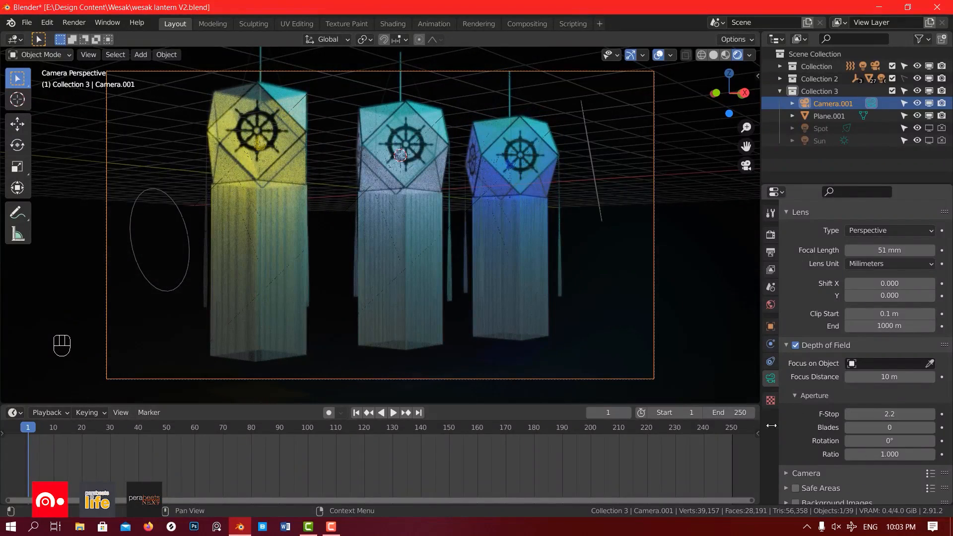
Step: Enable the Limits display for Camera.001 in its viewport display settings
{"action": "scroll", "coordinate": [827, 410], "scroll_direction": "down", "scroll_amount": 2}
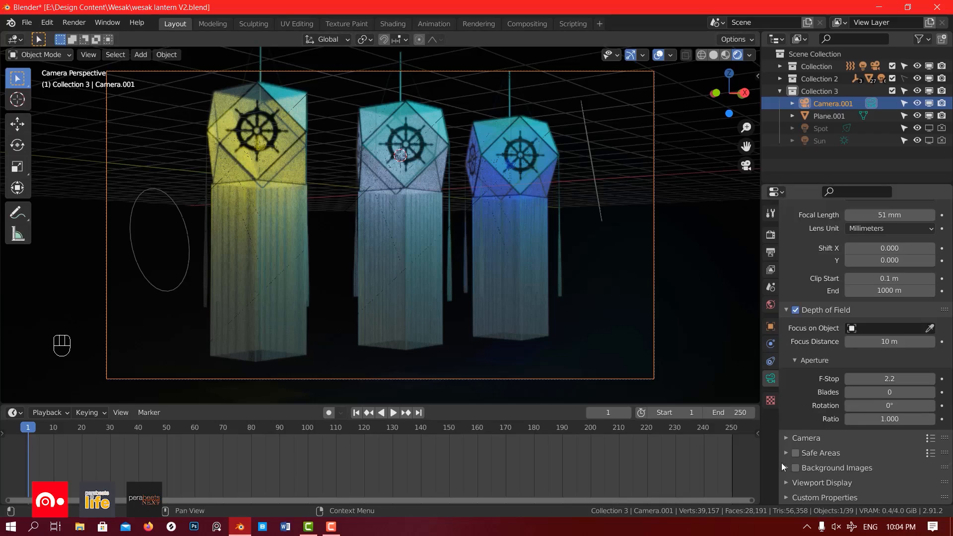
{"action": "left_click", "coordinate": [789, 482]}
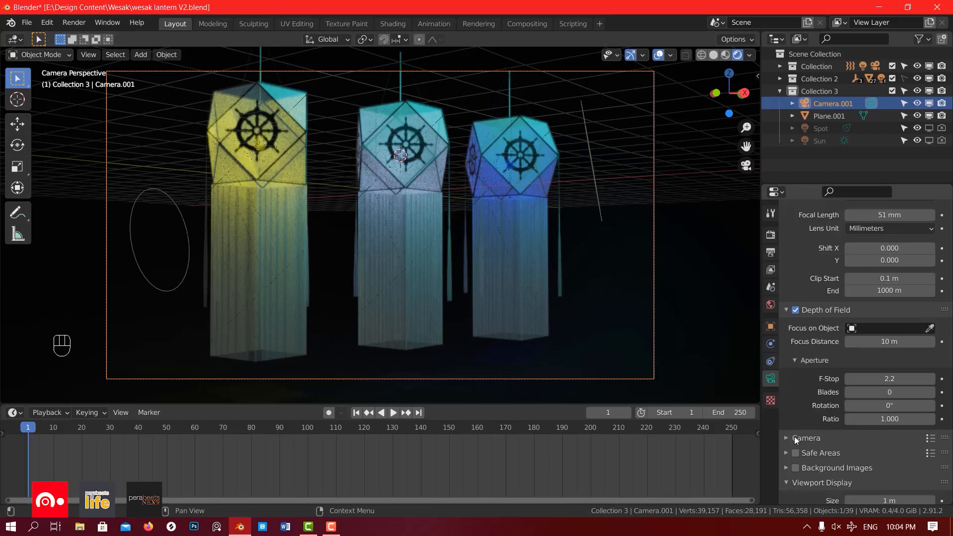
{"action": "scroll", "coordinate": [804, 397], "scroll_direction": "down", "scroll_amount": 5}
{"action": "left_click", "coordinate": [851, 409]}
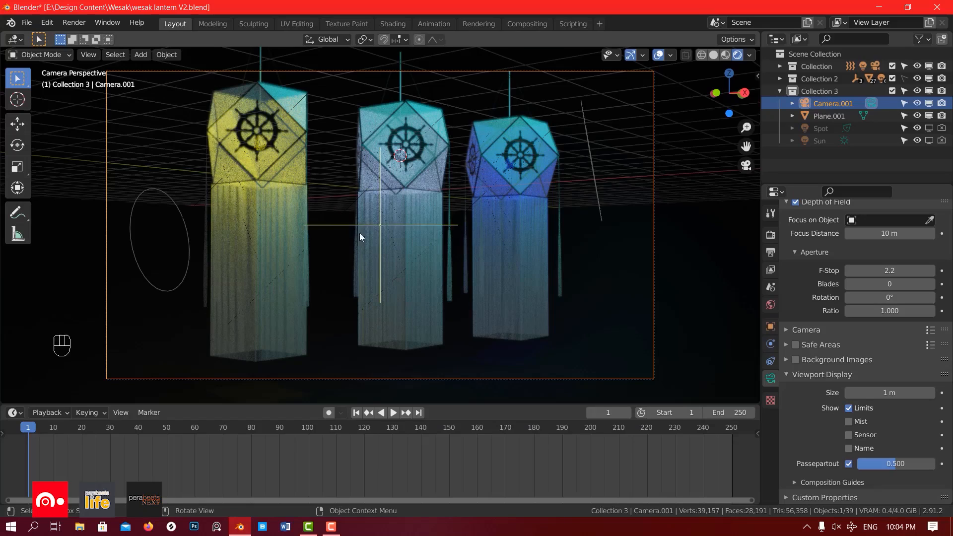
Step: Using a top view for reference, set Camera.001's focus distance to 25 m so the focus point falls at the middle lantern
{"action": "middle_click_drag", "start_coordinate": [505, 268], "coordinate": [326, 260]}
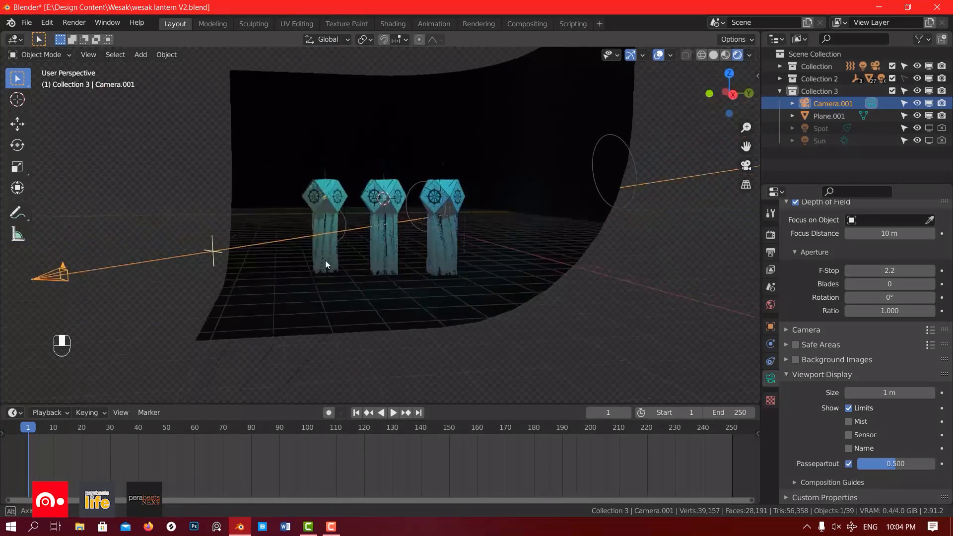
{"action": "middle_click_drag", "start_coordinate": [430, 252], "coordinate": [400, 325]}
{"action": "key", "text": "KP_7"}
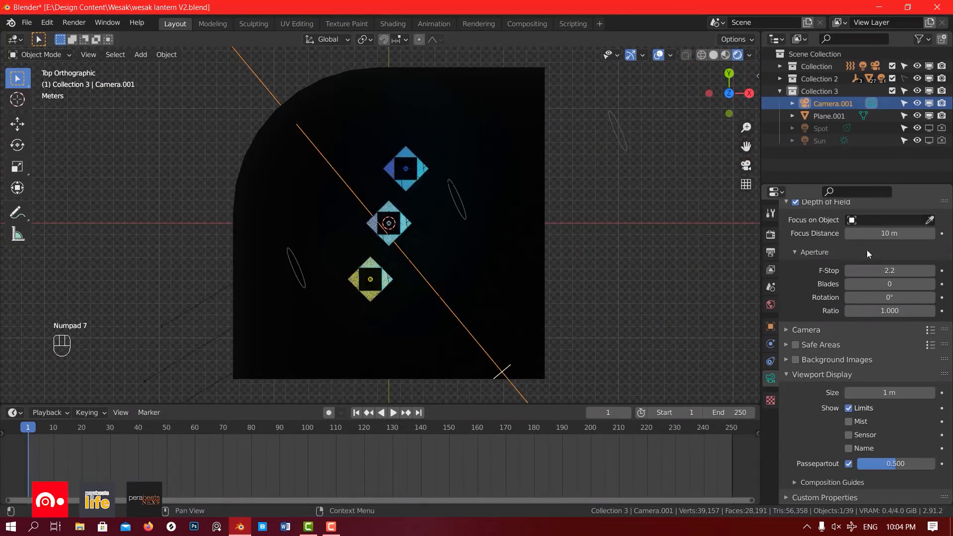
{"action": "scroll", "coordinate": [870, 285], "scroll_direction": "up", "scroll_amount": 1}
{"action": "left_click", "coordinate": [895, 254]}
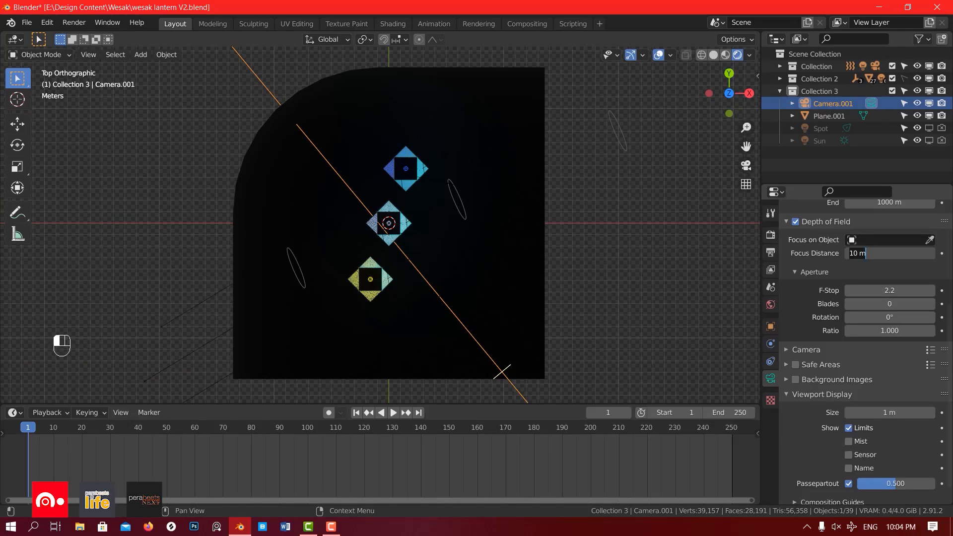
{"action": "key", "text": "BackSpace"}
{"action": "key", "text": "BackSpace"}
{"action": "key", "text": "BackSpace"}
{"action": "key", "text": "BackSpace"}
{"action": "type", "text": "25"}
{"action": "key", "text": "Return"}
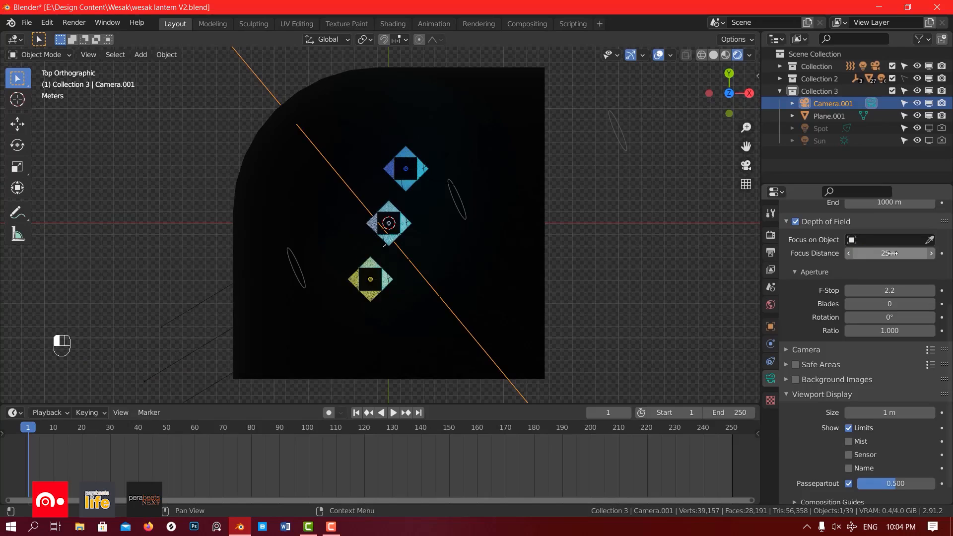
Step: Look through Camera.001 again and set its F-Stop to 0.9
{"action": "middle_click_drag", "start_coordinate": [449, 223], "coordinate": [386, 146]}
{"action": "key", "text": "KP_0"}
{"action": "left_click_drag", "start_coordinate": [891, 291], "coordinate": [882, 291]}
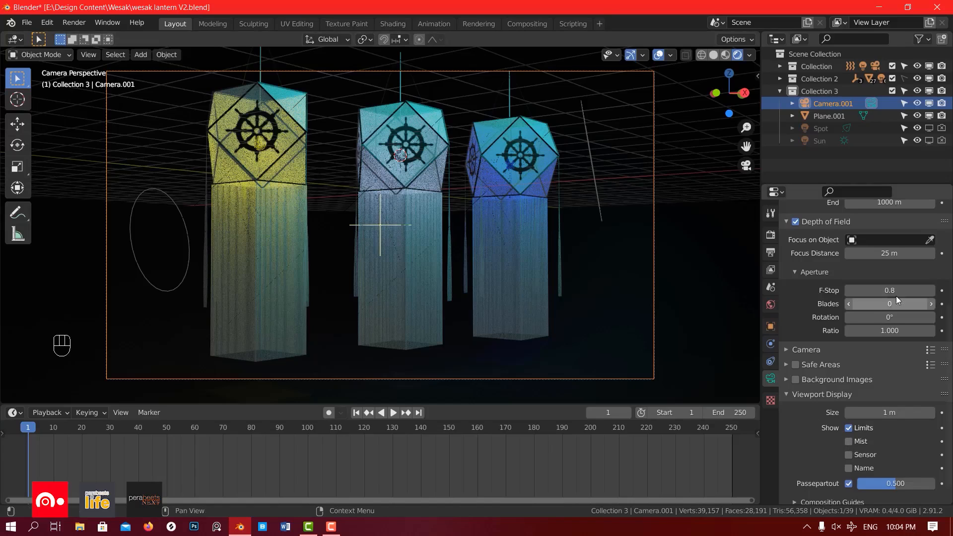
{"action": "mouse_move", "coordinate": [896, 292]}
{"action": "left_mouse_down"}
{"action": "mouse_move", "coordinate": [879, 292]}
{"action": "mouse_move", "coordinate": [915, 292]}
{"action": "left_mouse_up"}
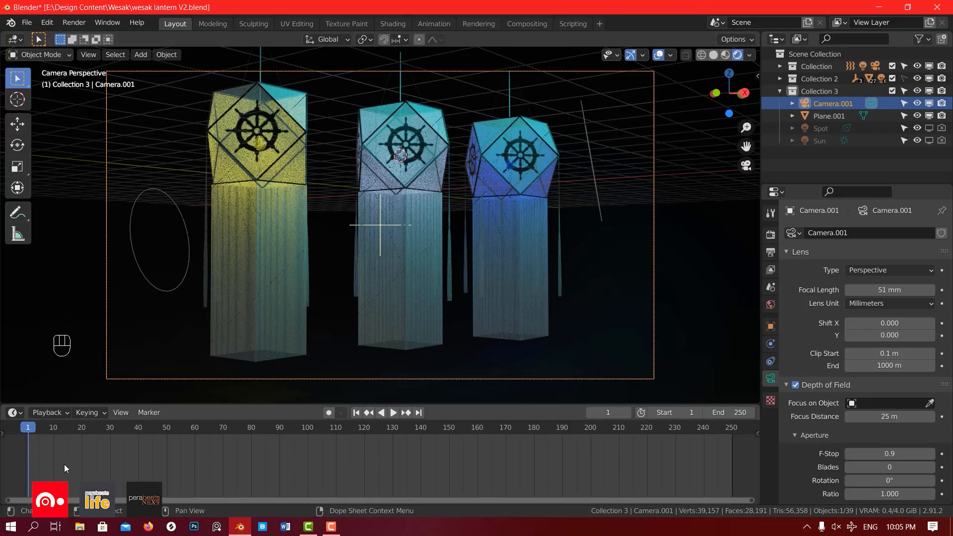
Step: Add a timeline marker at frame 1 and bind Camera.001 to it
{"action": "key", "text": "m"}
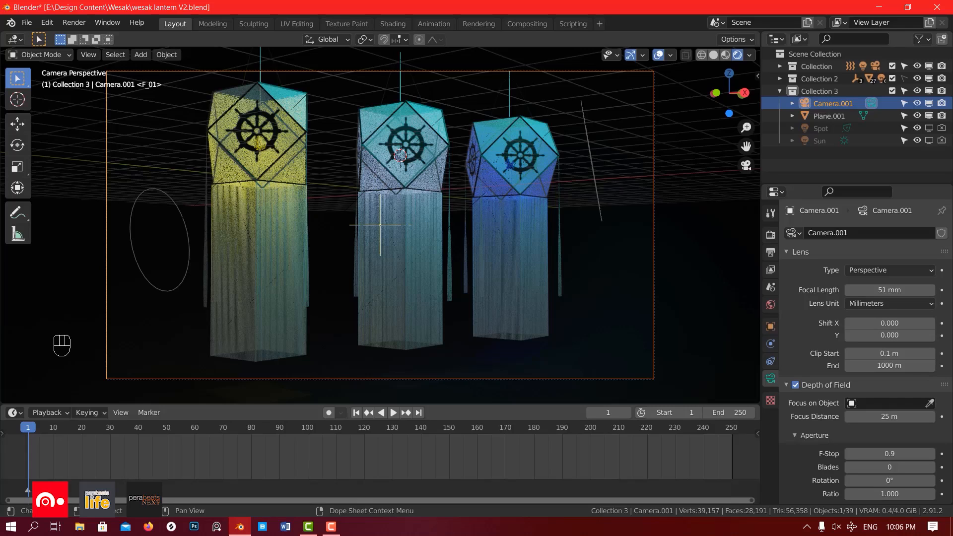
{"action": "left_click", "coordinate": [149, 413]}
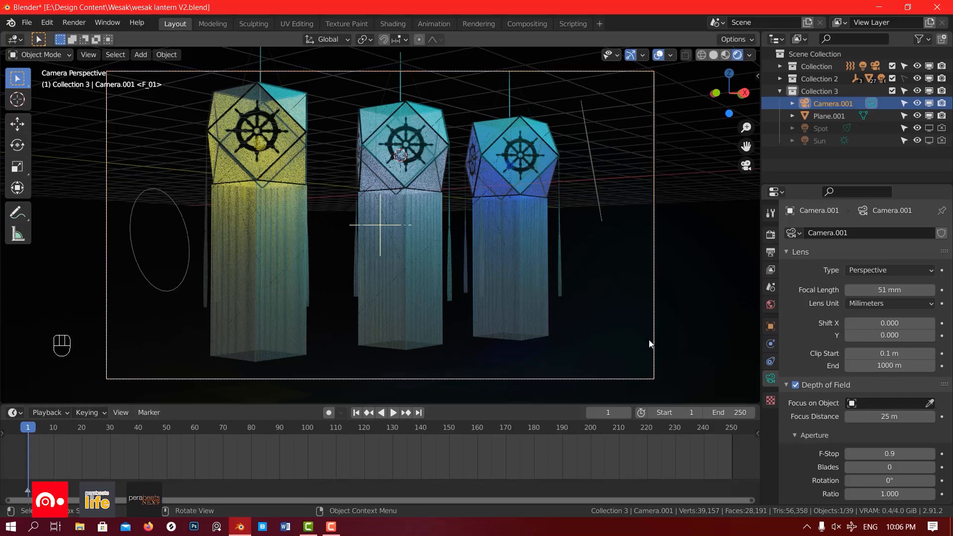
{"action": "key", "text": "ctrl+b"}
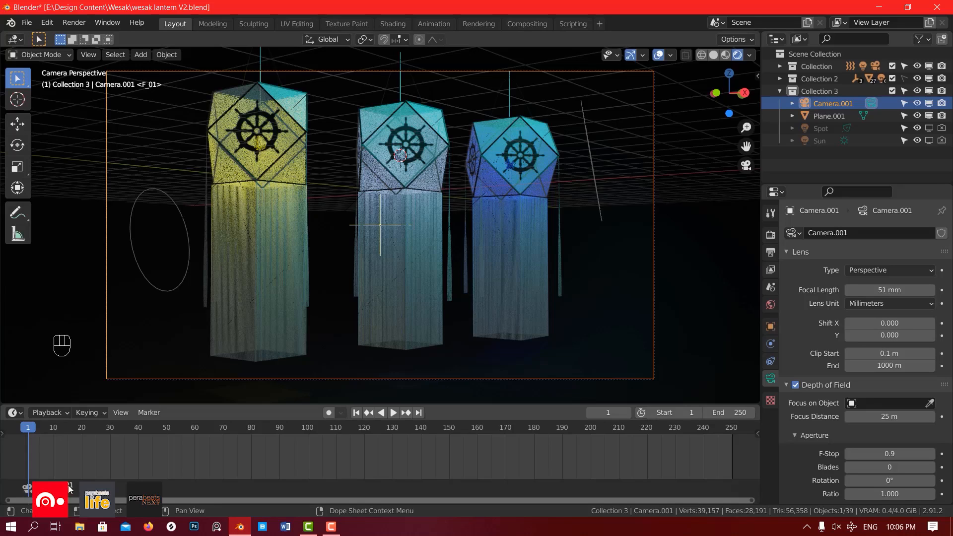
Step: Add a second camera and raise it along the Z axis above the middle lantern
{"action": "middle_click_drag", "start_coordinate": [335, 282], "coordinate": [496, 257]}
{"action": "key", "text": "shift+a"}
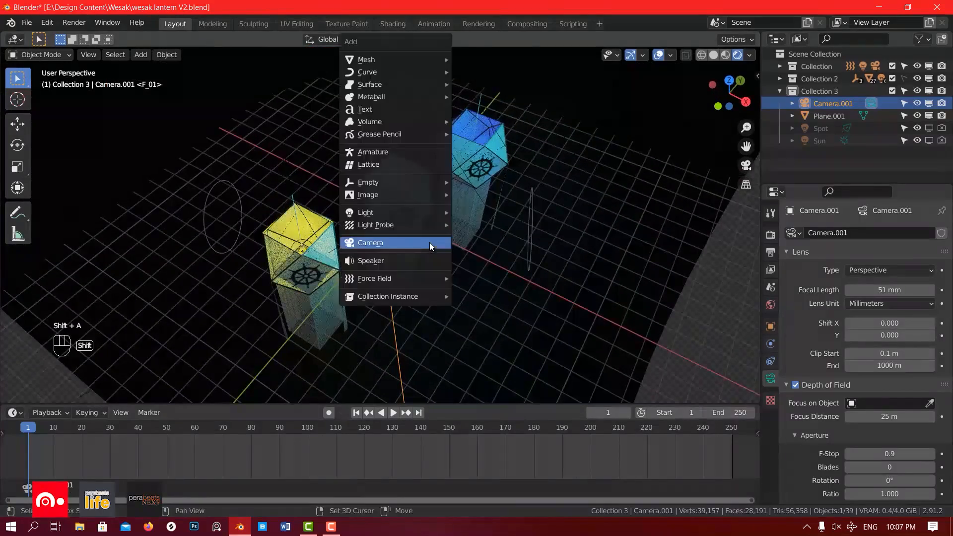
{"action": "left_click", "coordinate": [422, 242]}
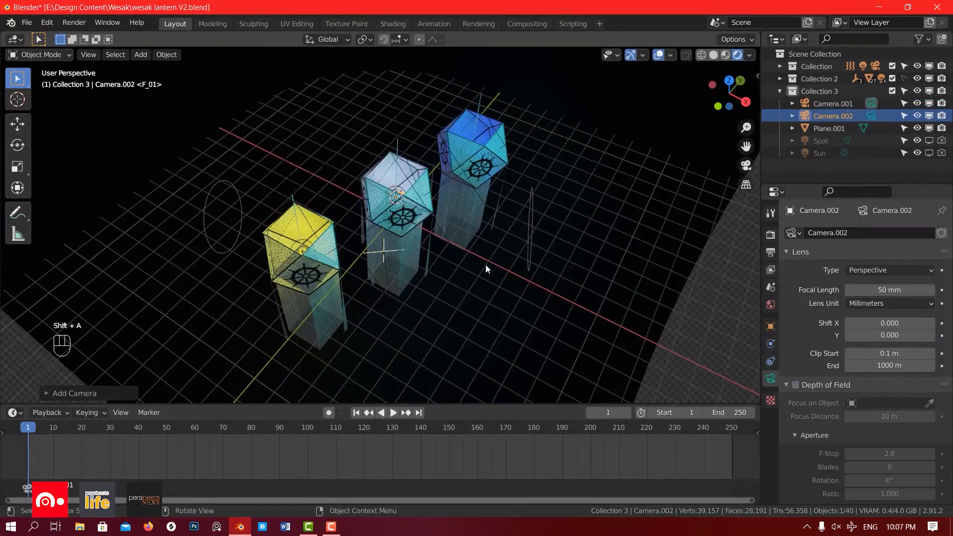
{"action": "middle_click_drag", "start_coordinate": [486, 265], "coordinate": [395, 210]}
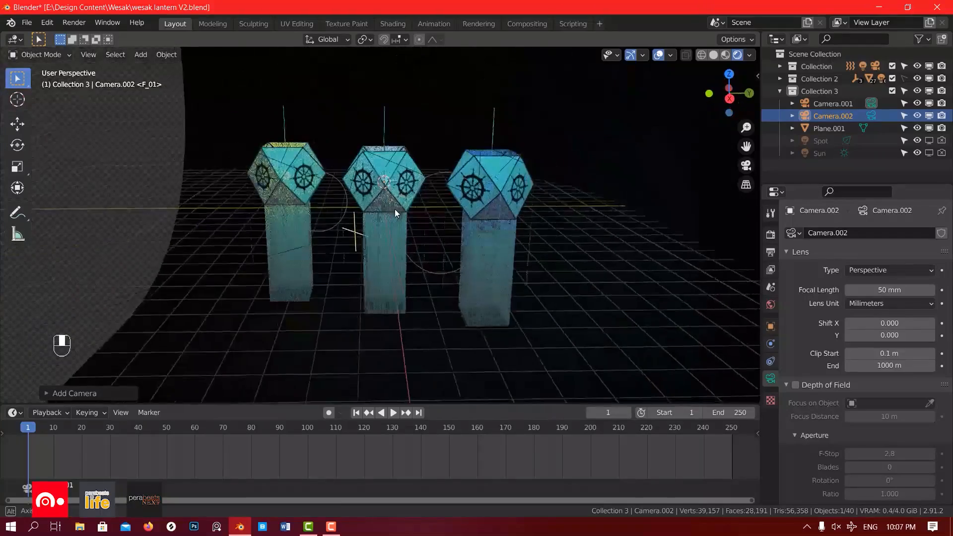
{"action": "key", "text": "g"}
{"action": "key", "text": "z"}
{"action": "left_click", "coordinate": [416, 106]}
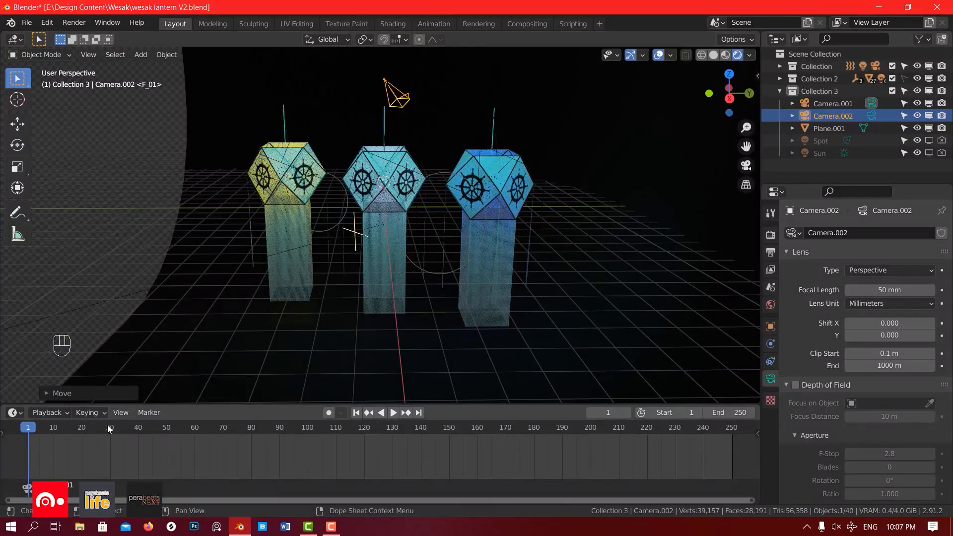
Step: Advance the animation to frame 50 and add a timeline marker there
{"action": "key", "text": "space"}
{"action": "left_click_drag", "start_coordinate": [225, 433], "coordinate": [166, 435]}
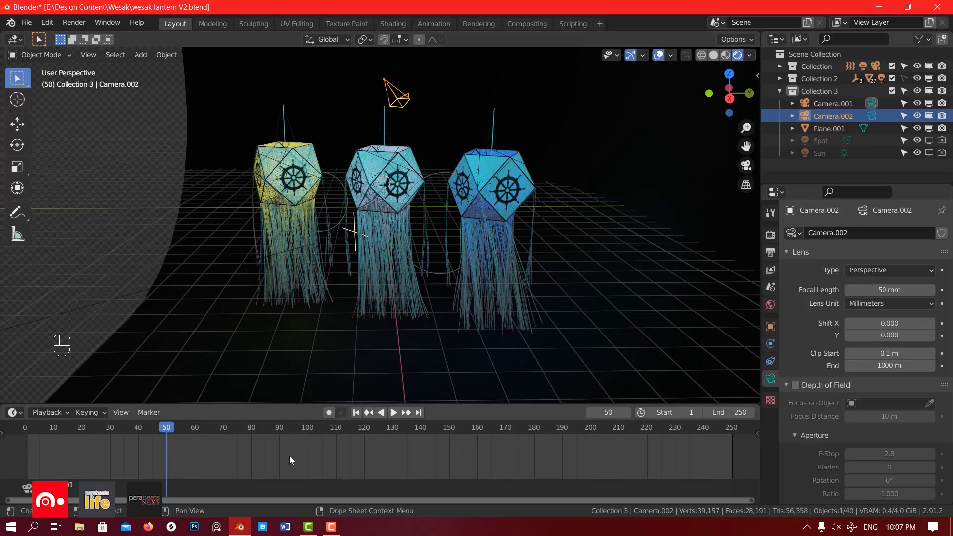
{"action": "key", "text": "m"}
Step: Set Camera.002 as the scene's active camera and look through it
{"action": "left_click", "coordinate": [407, 97]}
{"action": "left_click", "coordinate": [407, 98]}
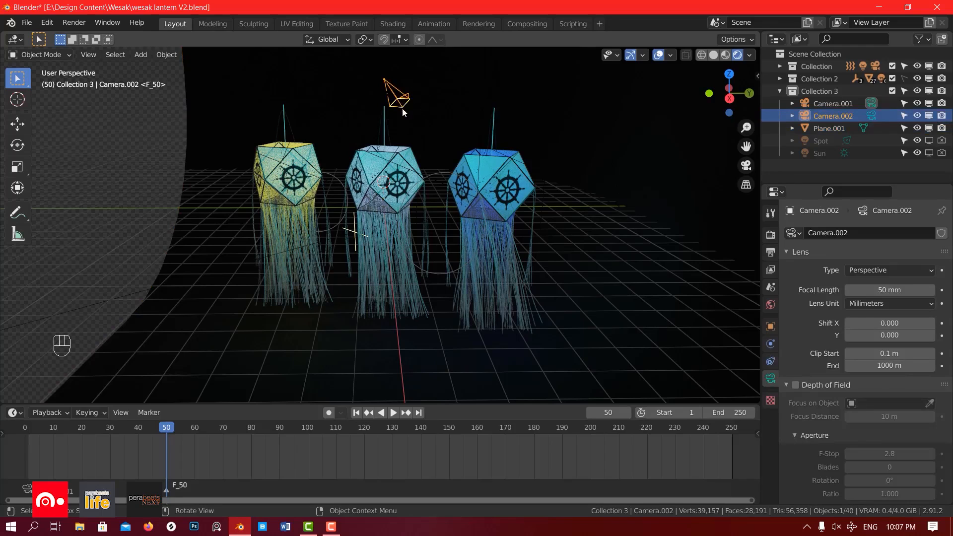
{"action": "left_click", "coordinate": [89, 54]}
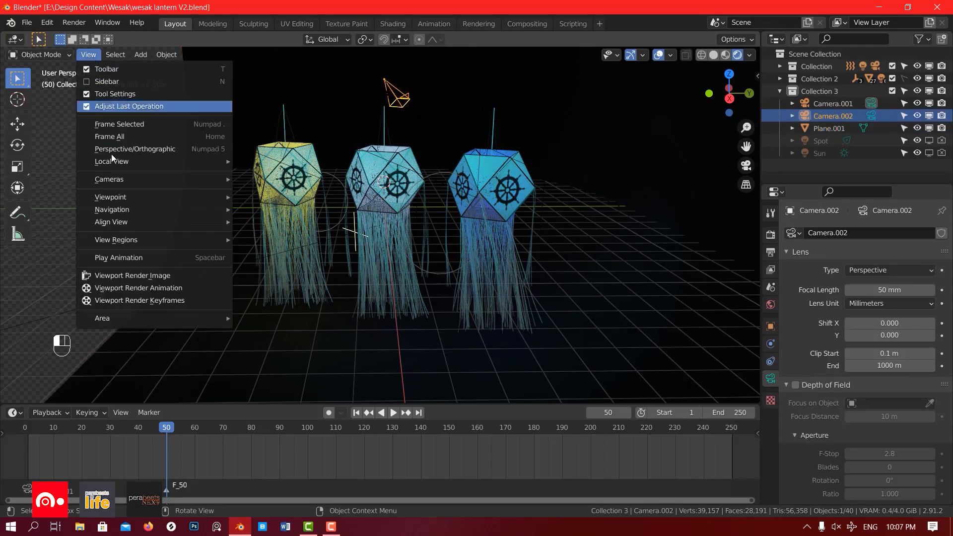
{"action": "mouse_move", "coordinate": [118, 179]}
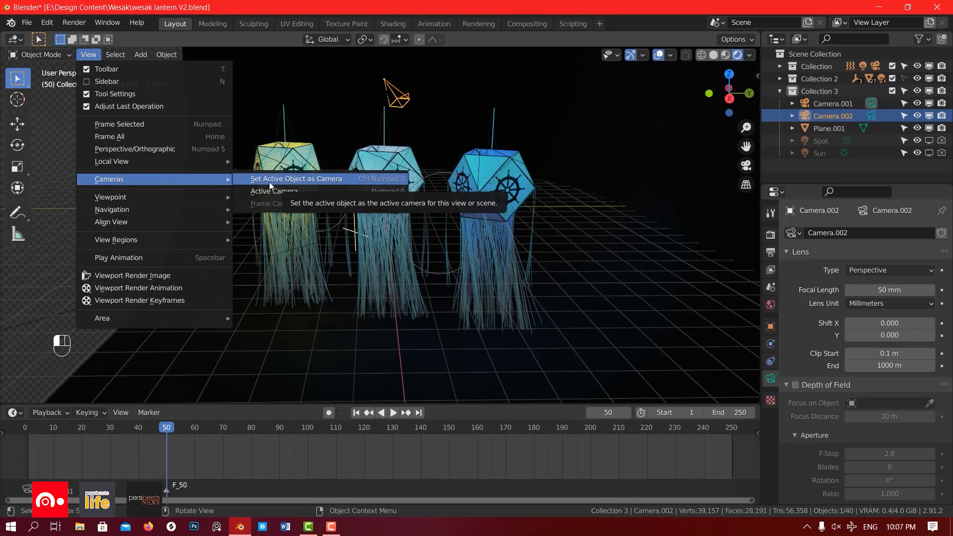
{"action": "left_click", "coordinate": [341, 176]}
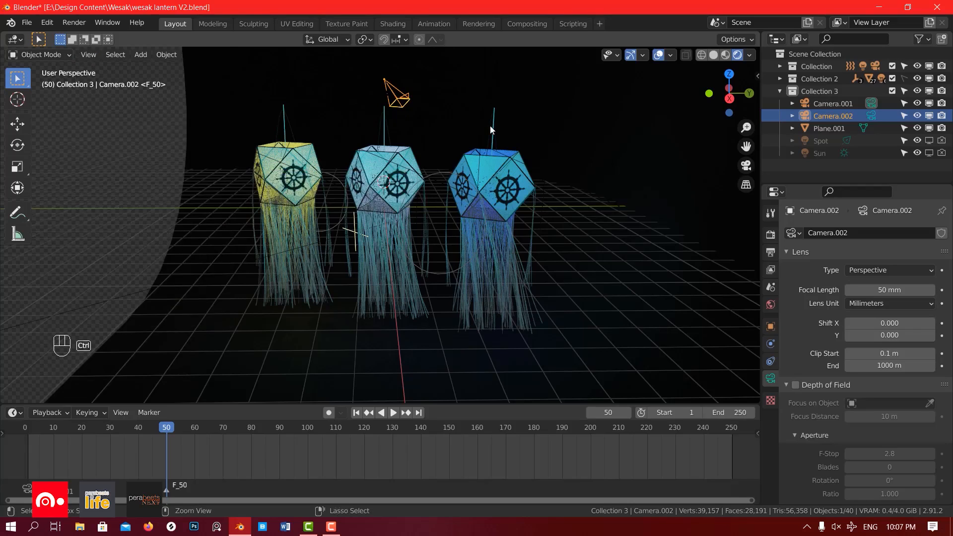
{"action": "key", "text": "ctrl+KP_0"}
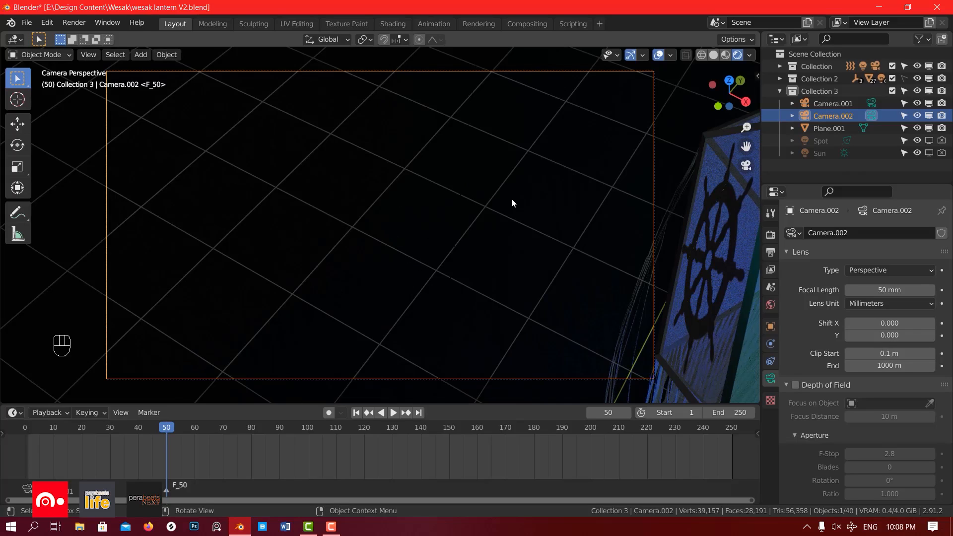
Step: Lock the camera to the view and reposition Camera.002 so its frame shows all three lanterns with their tassels
{"action": "key", "text": "n"}
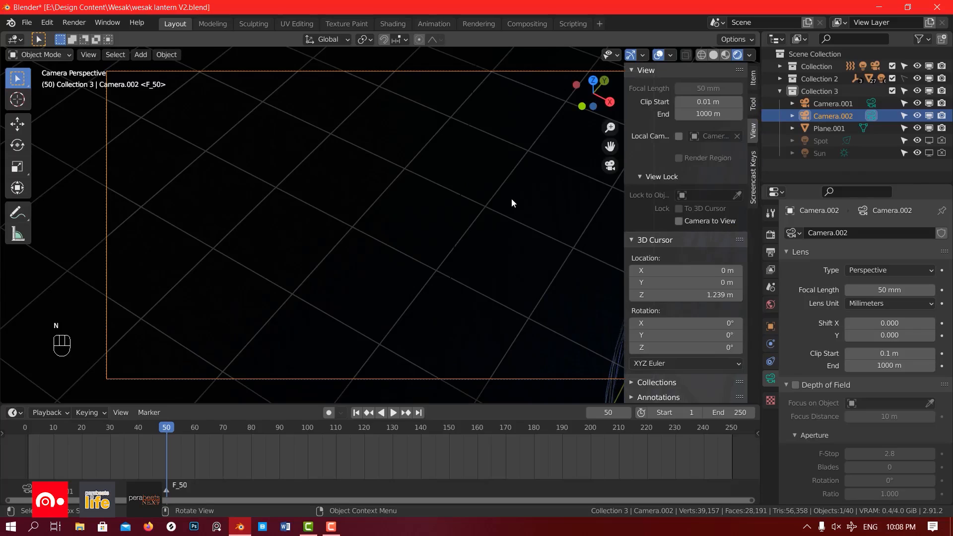
{"action": "left_click", "coordinate": [679, 221]}
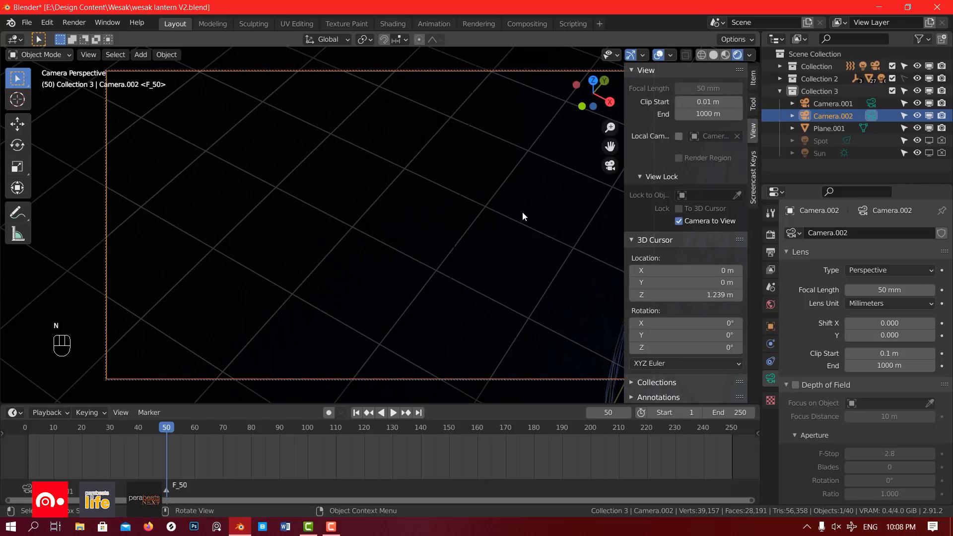
{"action": "middle_click_drag", "start_coordinate": [463, 255], "coordinate": [379, 218]}
{"action": "scroll", "coordinate": [379, 216], "scroll_direction": "down", "scroll_amount": 4}
{"action": "left_click_drag", "start_coordinate": [378, 216], "coordinate": [326, 210]}
{"action": "middle_click_drag", "start_coordinate": [326, 211], "coordinate": [360, 162]}
{"action": "scroll", "coordinate": [318, 216], "scroll_direction": "down", "scroll_amount": 3}
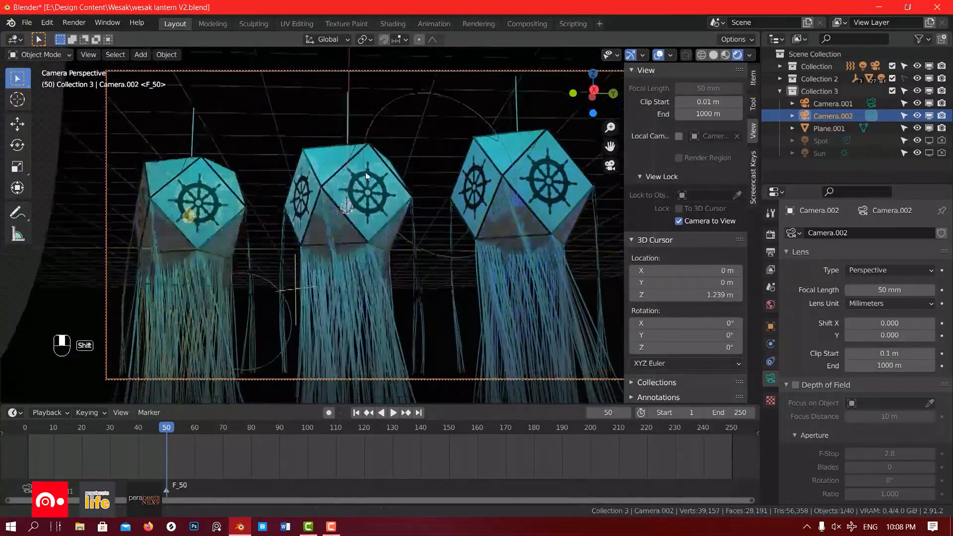
{"action": "scroll", "coordinate": [360, 164], "scroll_direction": "down", "scroll_amount": 2}
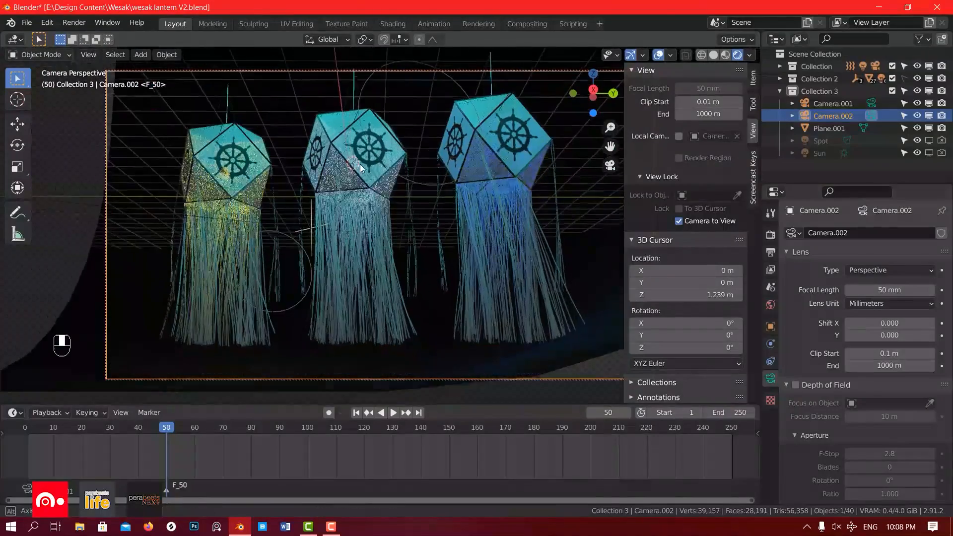
{"action": "left_click", "coordinate": [520, 371]}
{"action": "key", "text": "g"}
{"action": "key", "text": "x"}
{"action": "left_click", "coordinate": [441, 275]}
{"action": "left_click", "coordinate": [430, 379]}
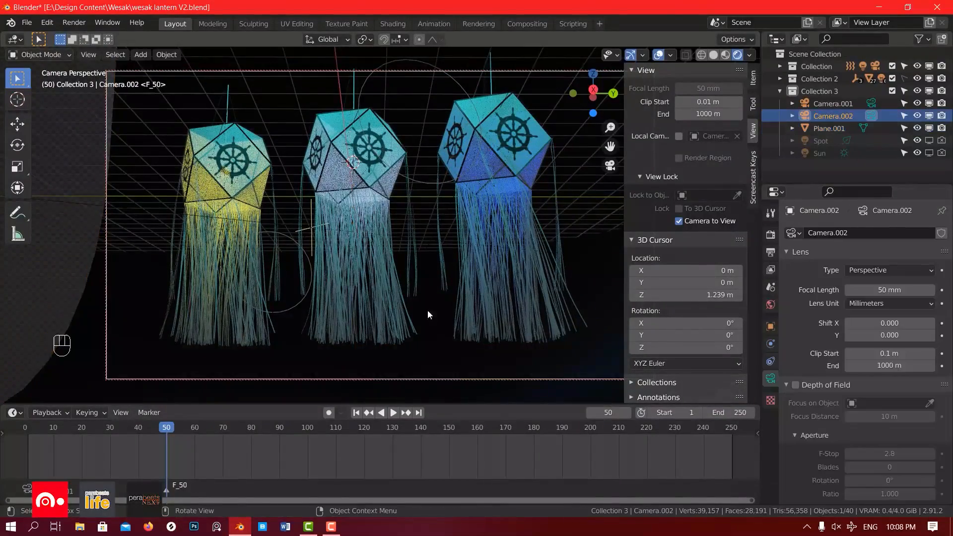
{"action": "middle_click_drag", "start_coordinate": [416, 179], "coordinate": [422, 175]}
{"action": "key", "text": "n"}
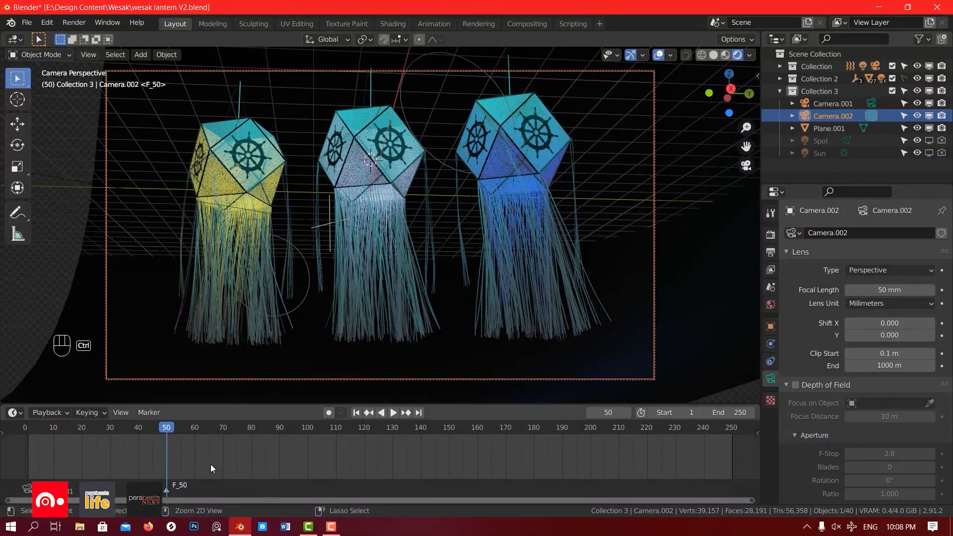
Step: Bind Camera.002 to the marker at frame 50 and play the animation from the start to check the camera switch
{"action": "key", "text": "ctrl+b"}
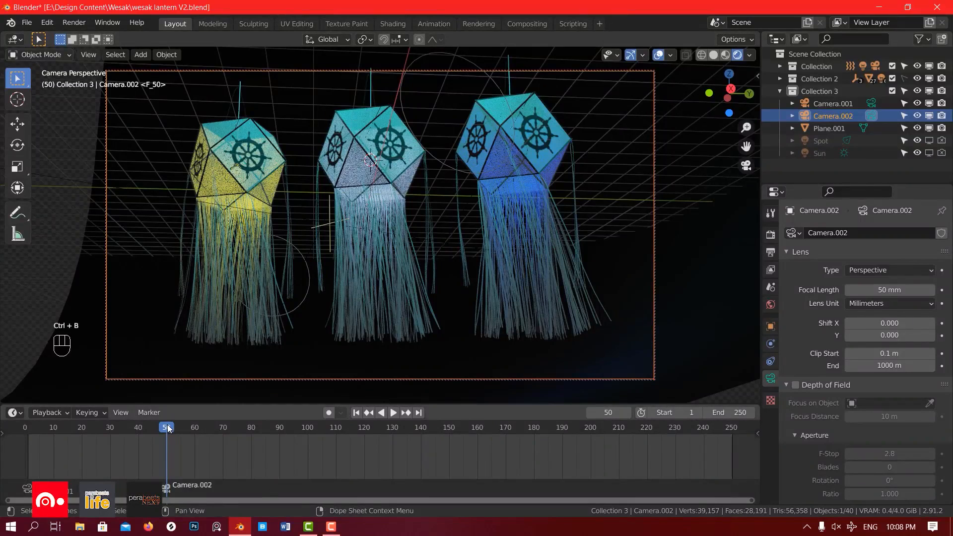
{"action": "left_click_drag", "start_coordinate": [168, 426], "coordinate": [148, 447]}
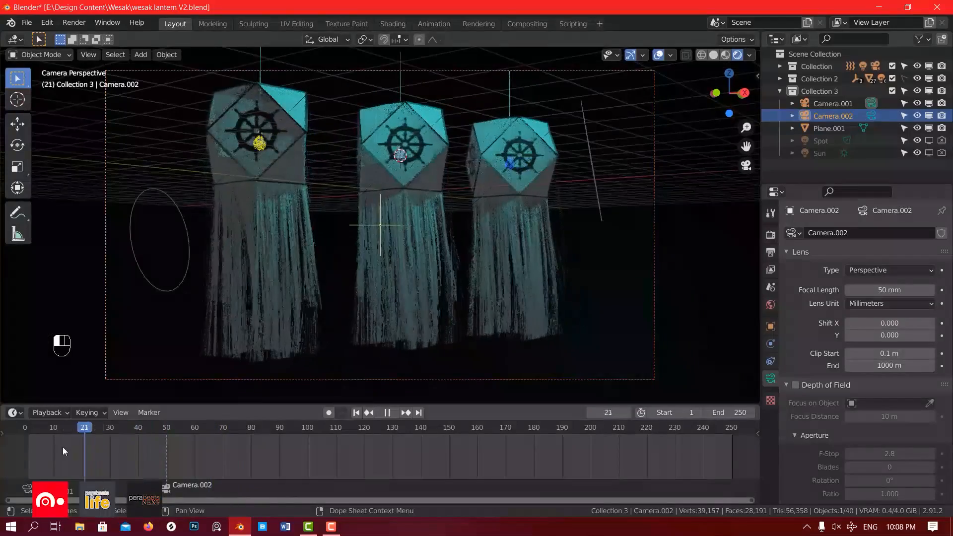
{"action": "left_click_drag", "start_coordinate": [63, 447], "coordinate": [22, 440]}
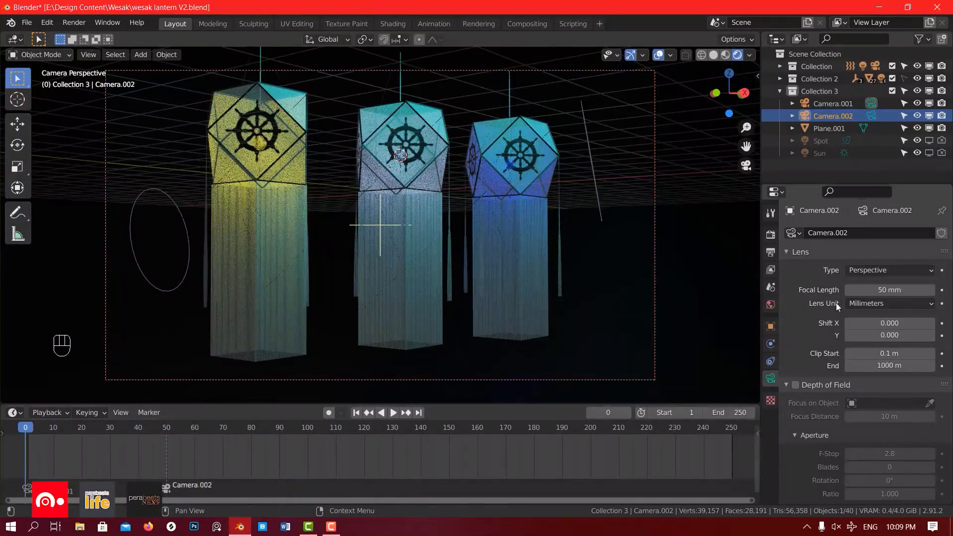
{"action": "key", "text": "space"}
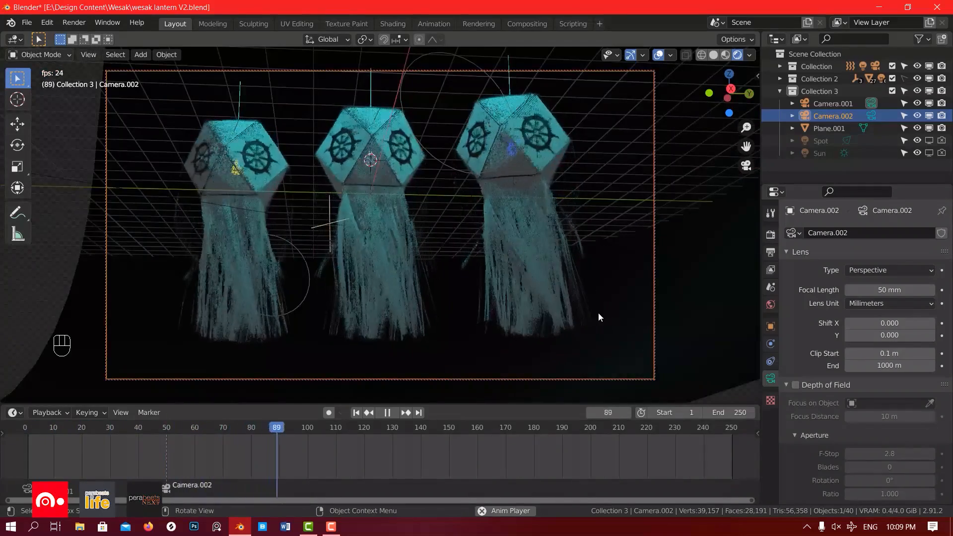
{"action": "key", "text": "space"}
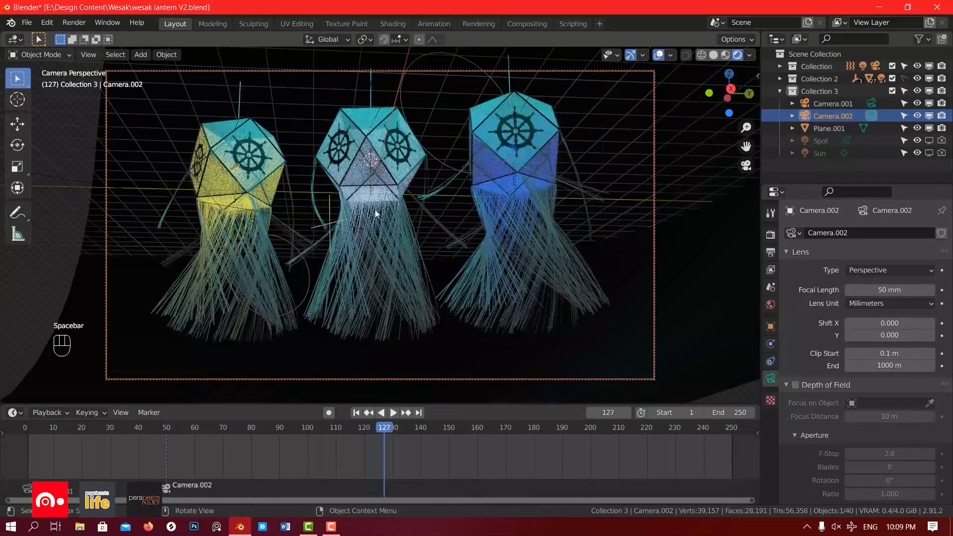
Step: Examine the three lanterns and their swinging tassels outside the camera view from several raised angles
{"action": "key", "text": "n"}
{"action": "key", "text": "n"}
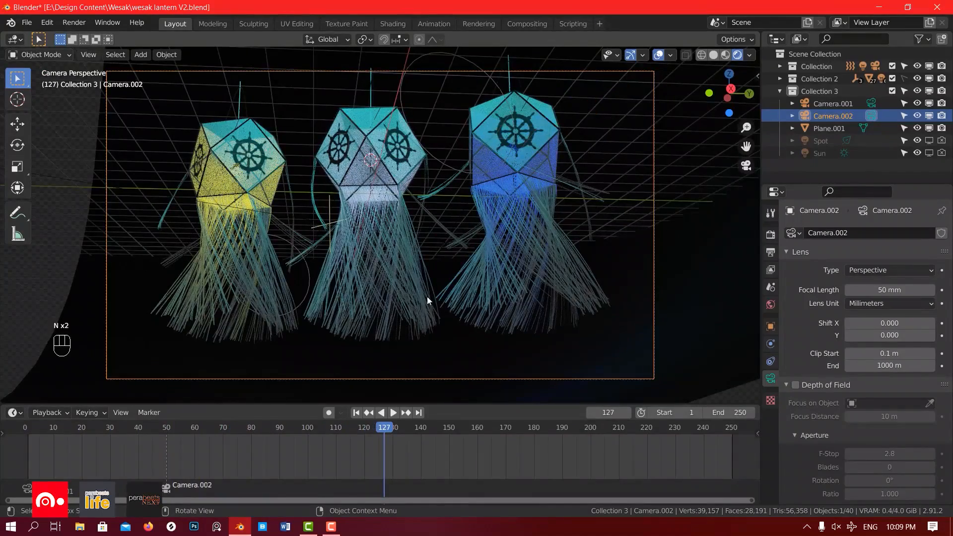
{"action": "middle_click_drag", "start_coordinate": [382, 261], "coordinate": [459, 332]}
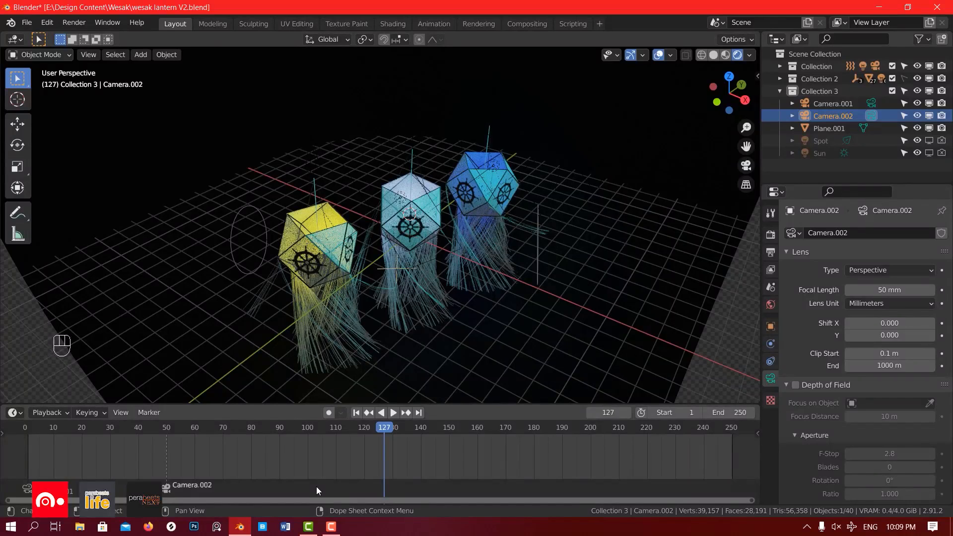
{"action": "middle_click_drag", "start_coordinate": [416, 292], "coordinate": [288, 350]}
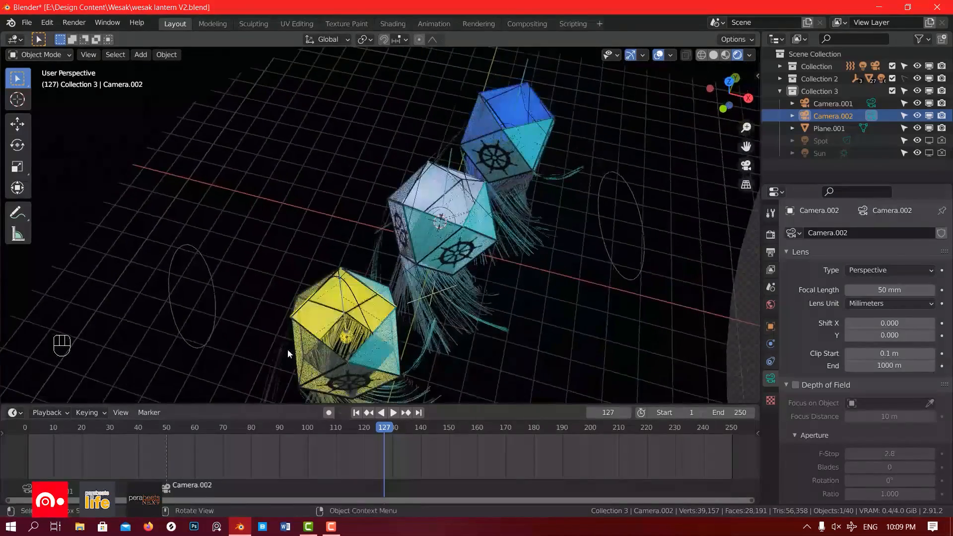
{"action": "middle_click_drag", "start_coordinate": [346, 341], "coordinate": [427, 244]}
{"action": "scroll", "coordinate": [427, 244], "scroll_direction": "down", "scroll_amount": 1}
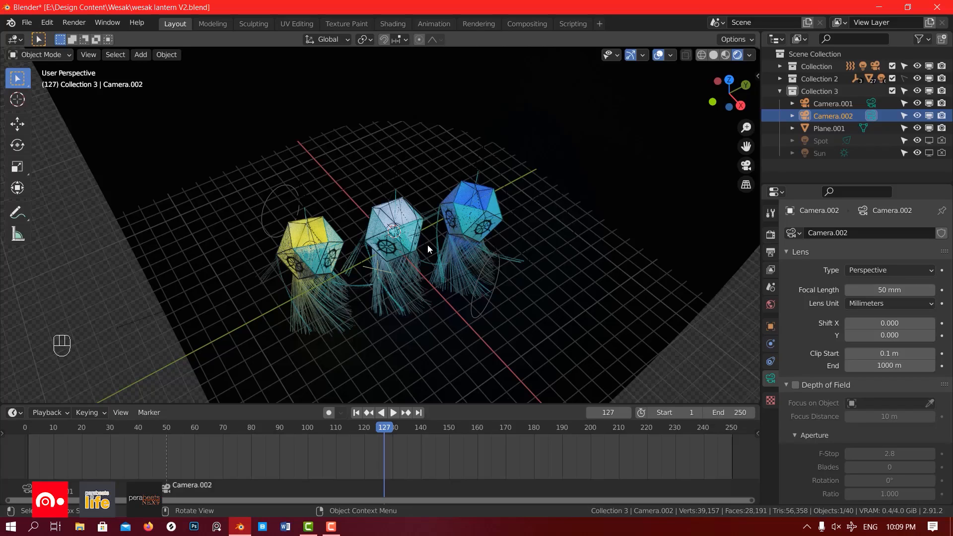
{"action": "scroll", "coordinate": [394, 223], "scroll_direction": "up", "scroll_amount": 4}
{"action": "middle_click_drag", "start_coordinate": [432, 259], "coordinate": [371, 284]}
{"action": "scroll", "coordinate": [394, 223], "scroll_direction": "down", "scroll_amount": 3}
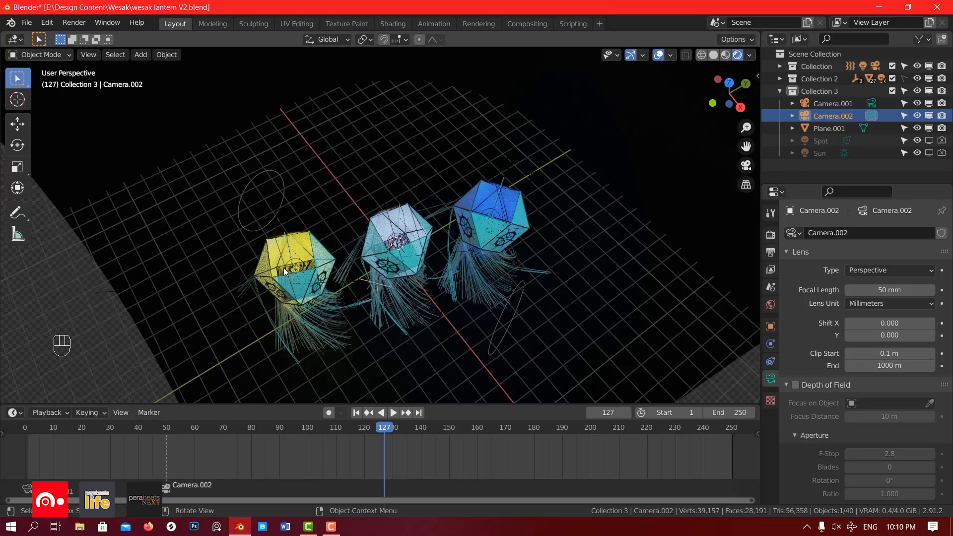
{"action": "middle_click_drag", "start_coordinate": [284, 268], "coordinate": [469, 198]}
Step: Add a timeline marker at frame 120 and bind Camera.002 to it
{"action": "key", "text": "KP_0"}
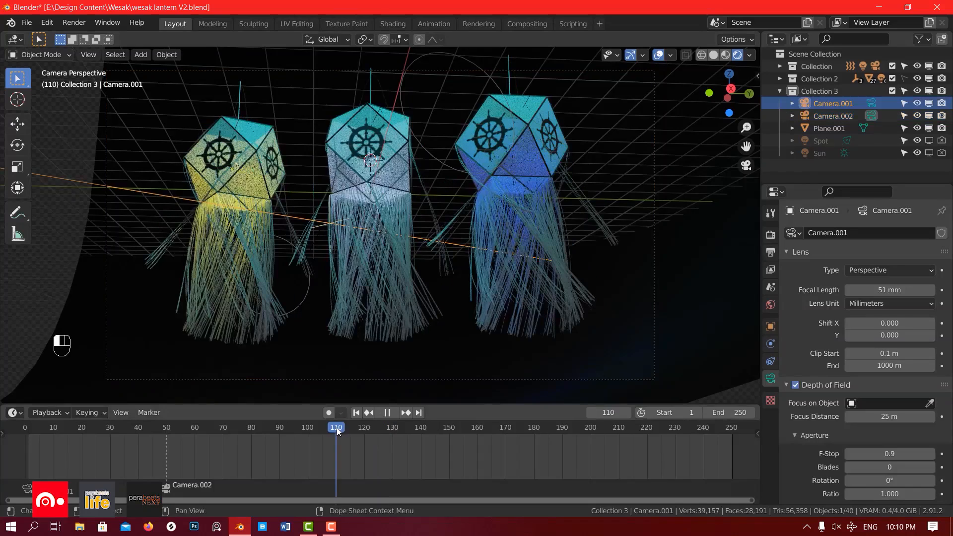
{"action": "left_click_drag", "start_coordinate": [337, 433], "coordinate": [365, 434]}
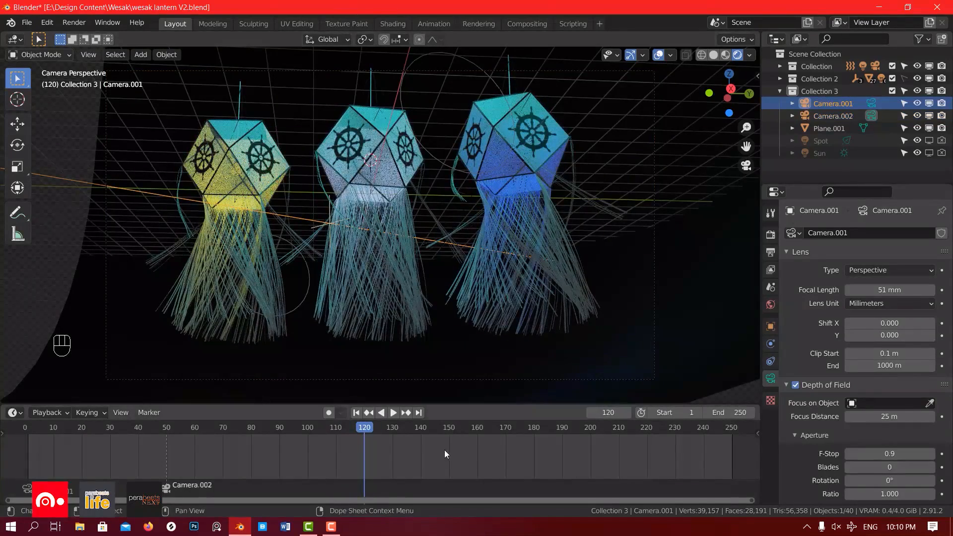
{"action": "key", "text": "m"}
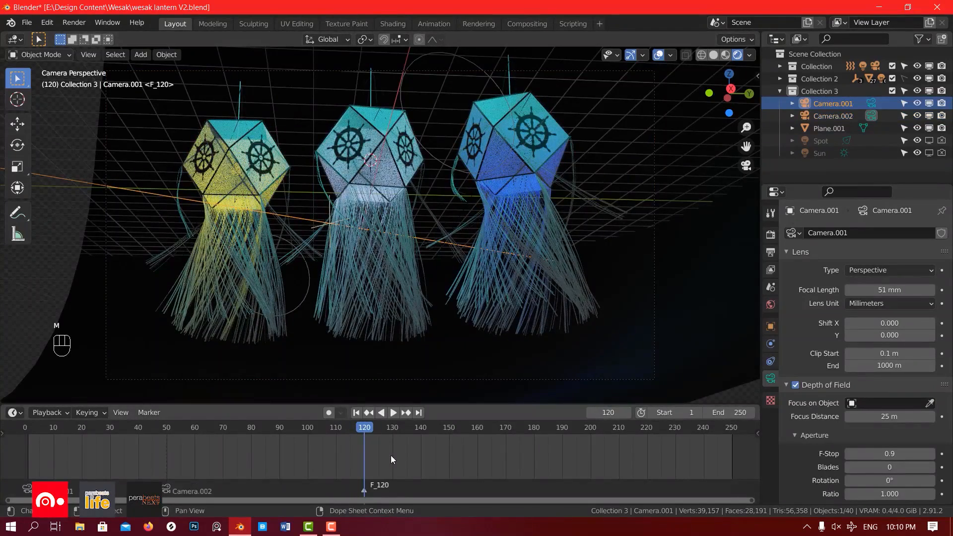
{"action": "key", "text": "ctrl+b"}
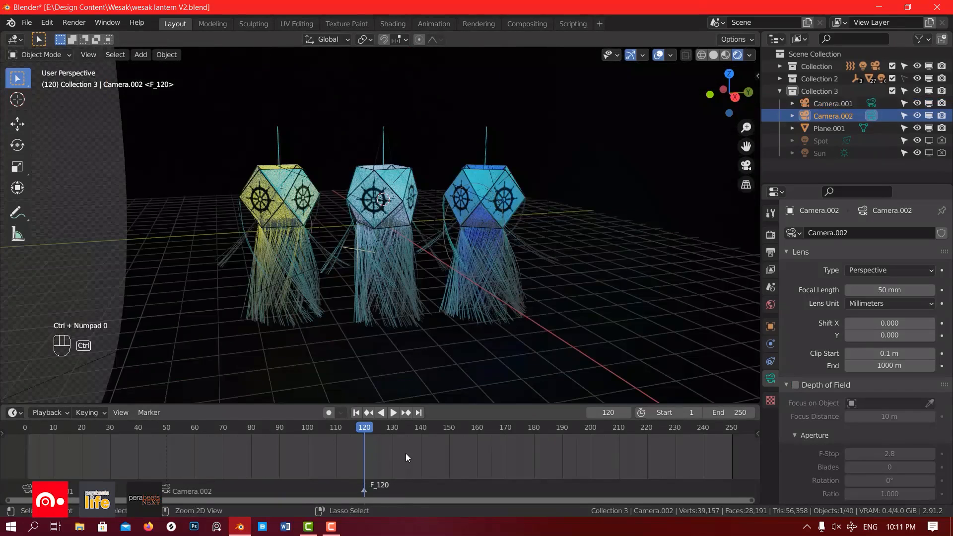
{"action": "key", "text": "ctrl+b"}
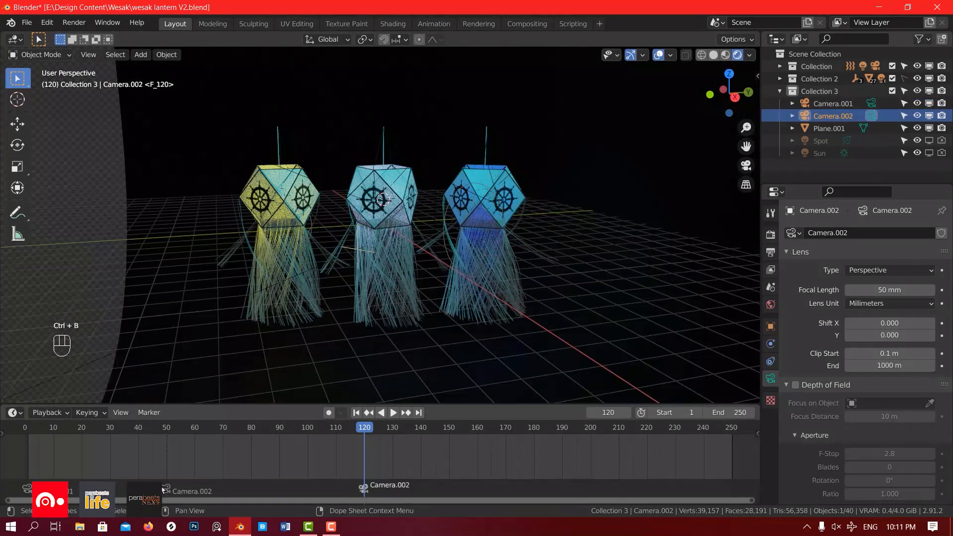
Step: Delete the Camera.002 marker at frame 50 from the timeline
{"action": "left_click", "coordinate": [166, 487]}
{"action": "left_click", "coordinate": [149, 412]}
{"action": "key", "text": "x"}
{"action": "left_click", "coordinate": [180, 487]}
Step: Return to frame 1, look through Camera.001 and insert a Location & Rotation keyframe for it
{"action": "key", "text": "shift+Left"}
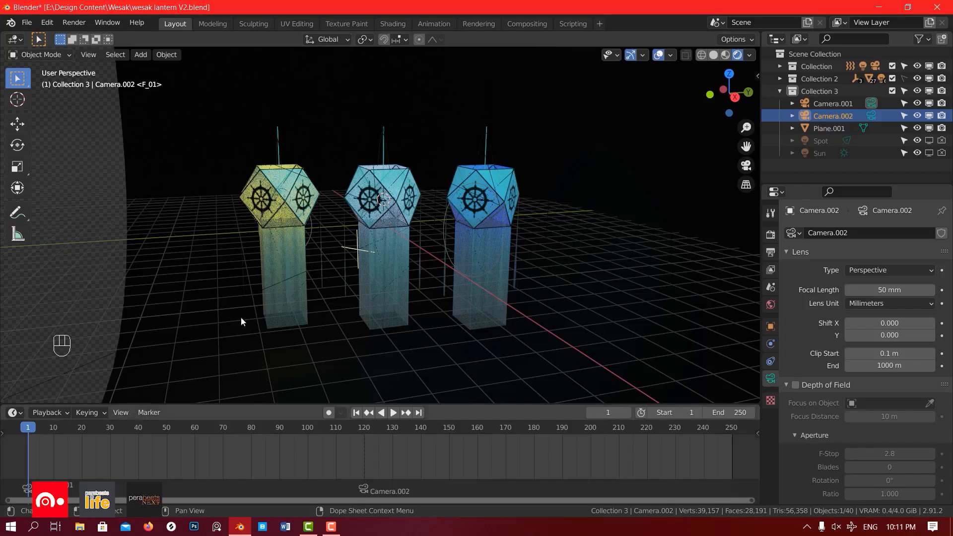
{"action": "middle_click_drag", "start_coordinate": [240, 317], "coordinate": [377, 255]}
{"action": "key", "text": "KP_0"}
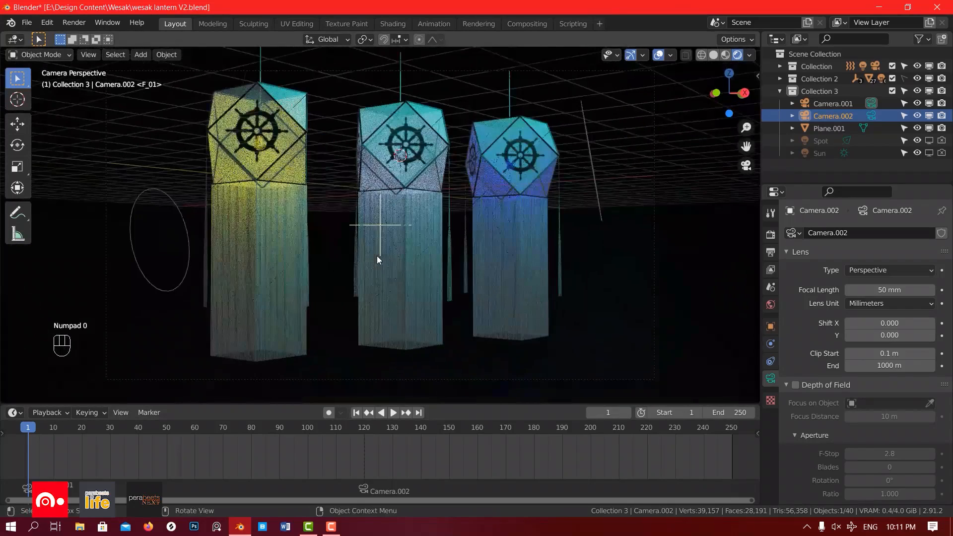
{"action": "left_click", "coordinate": [652, 306]}
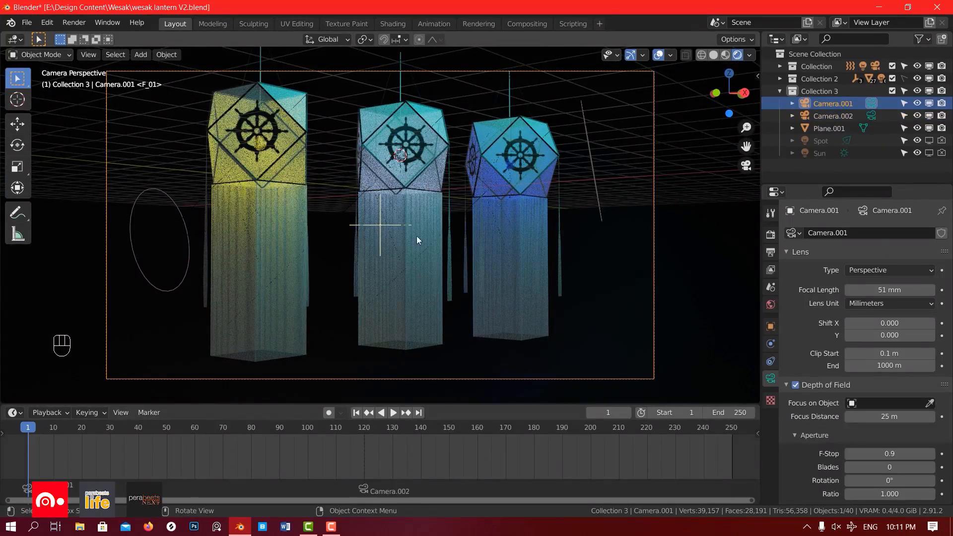
{"action": "key", "text": "ctrl+z"}
{"action": "key", "text": "i"}
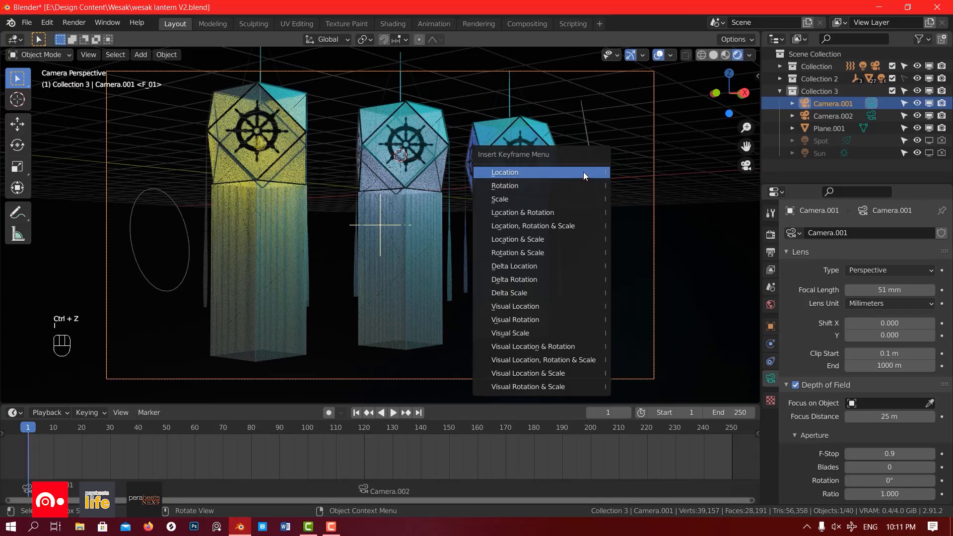
{"action": "left_click", "coordinate": [542, 216]}
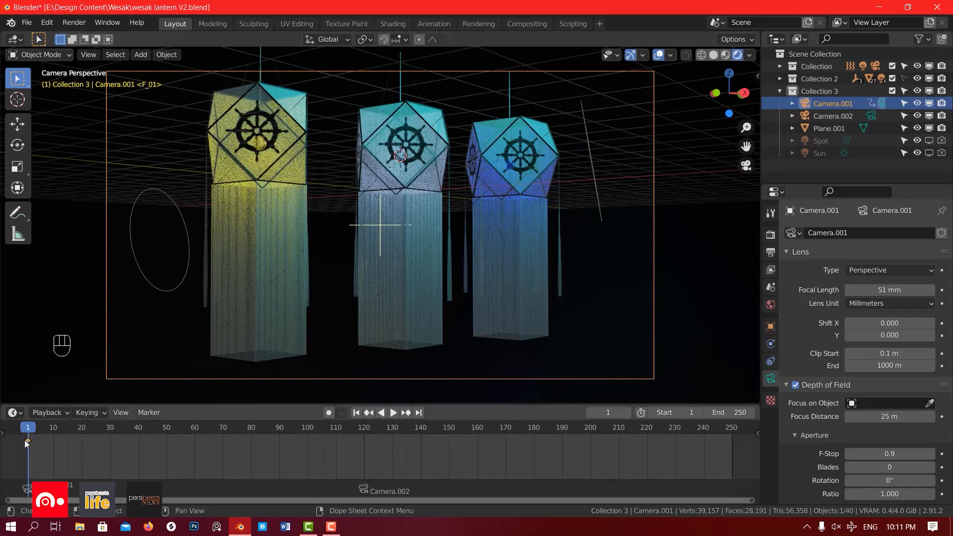
Step: Move Camera.001's keyframe from frame 1 to frame 130
{"action": "left_click_drag", "start_coordinate": [28, 440], "coordinate": [451, 457]}
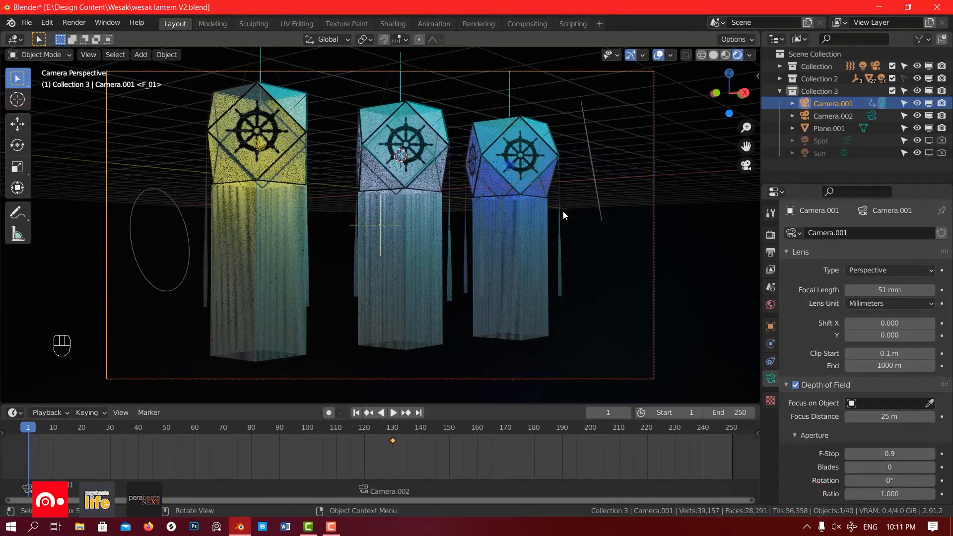
{"action": "key", "text": "g"}
{"action": "left_click", "coordinate": [563, 210]}
Step: Lock the camera to the view, pull Camera.001 back from the lanterns, and insert a Location & Rotation keyframe at frame 1
{"action": "key", "text": "n"}
{"action": "left_click", "coordinate": [679, 221]}
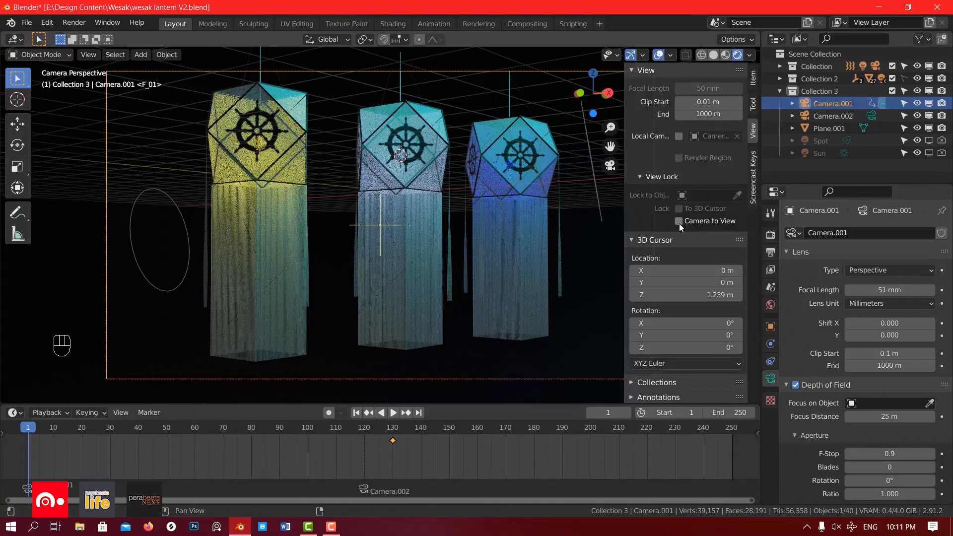
{"action": "scroll", "coordinate": [356, 217], "scroll_direction": "down", "scroll_amount": 3}
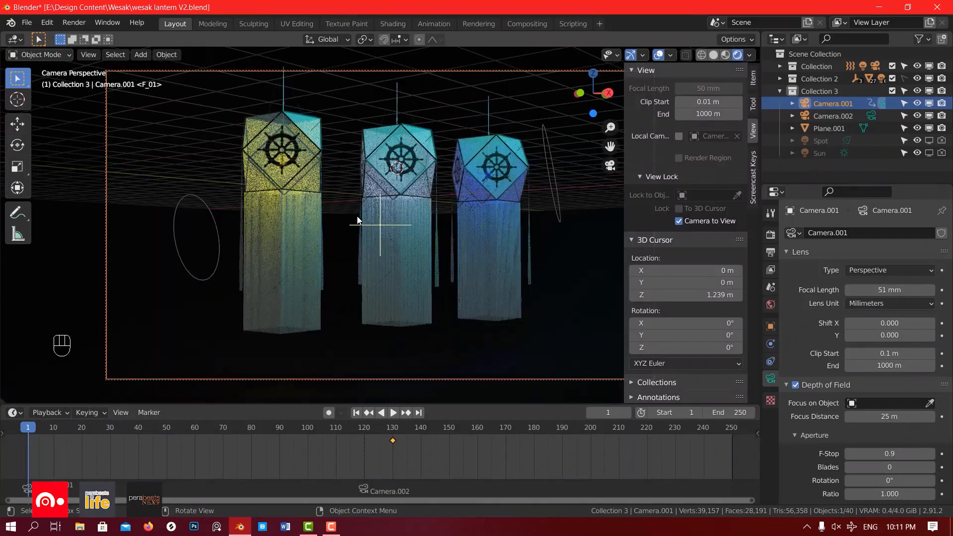
{"action": "scroll", "coordinate": [356, 221], "scroll_direction": "down", "scroll_amount": 2}
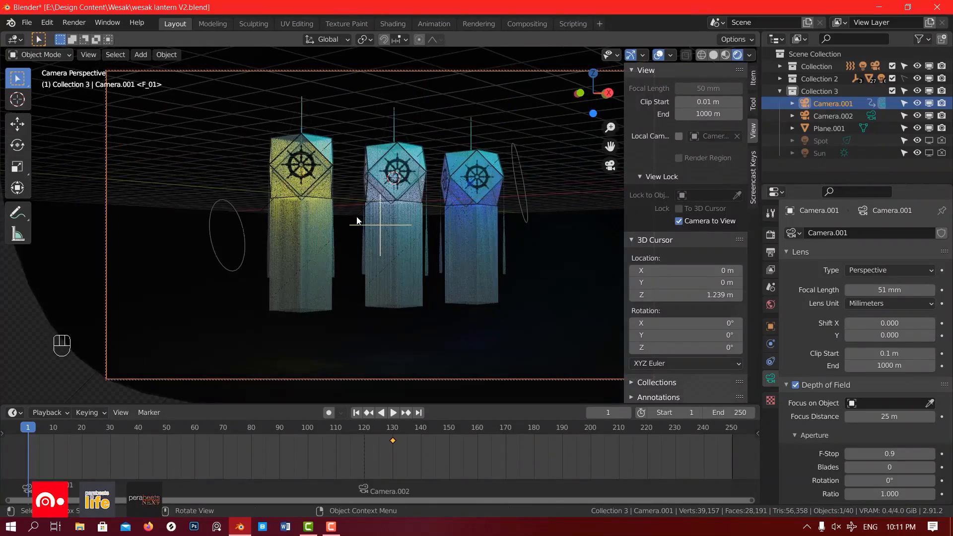
{"action": "left_click", "coordinate": [646, 70]}
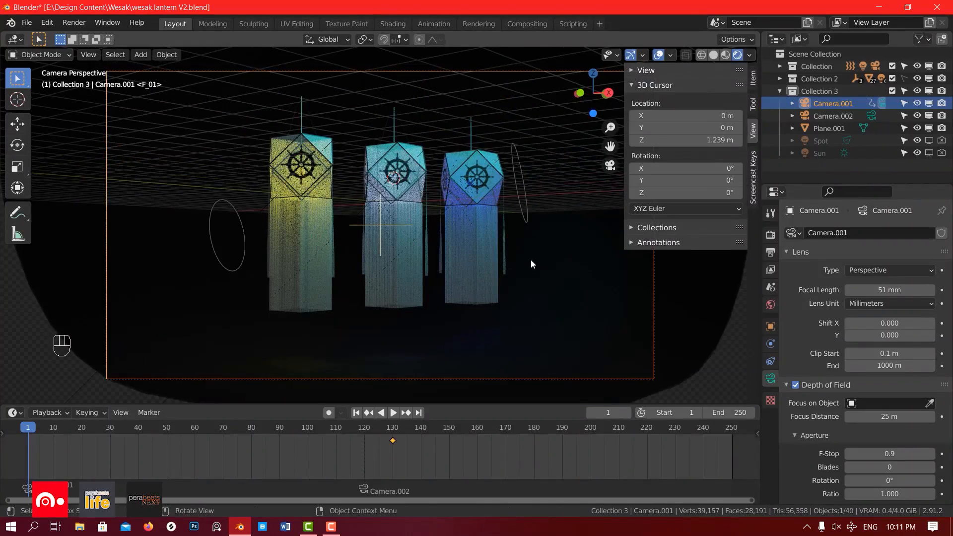
{"action": "key", "text": "n"}
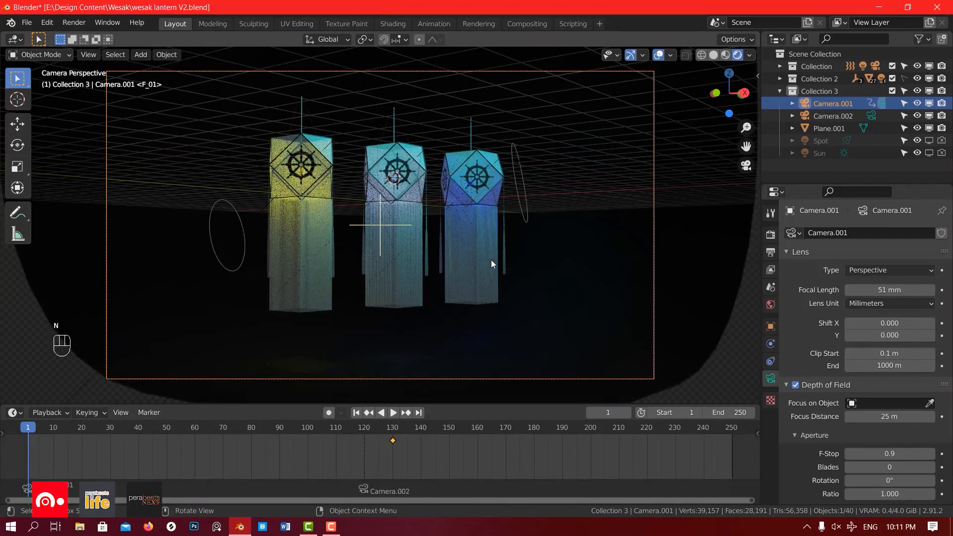
{"action": "key", "text": "i"}
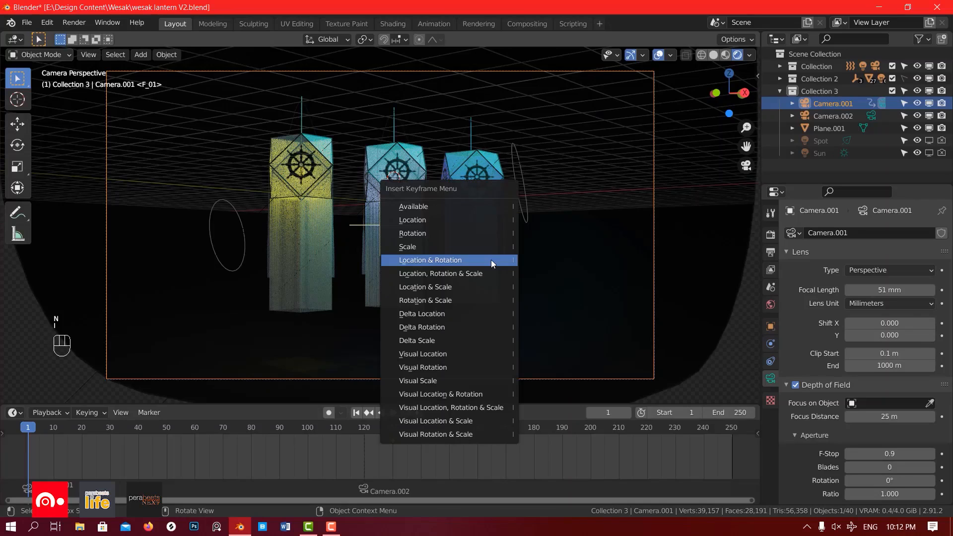
{"action": "left_click", "coordinate": [491, 260]}
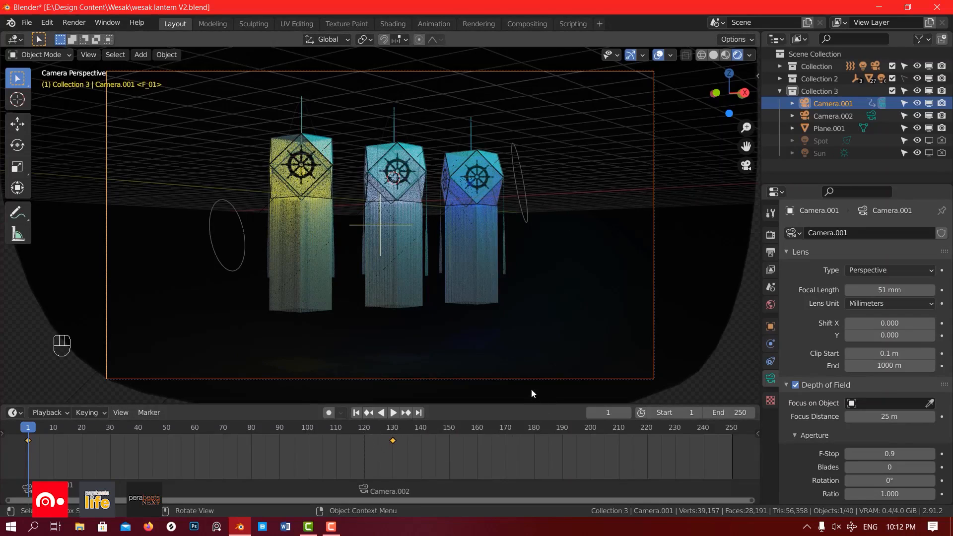
Step: Set Camera.002's focal length to 40 mm, keyframe it at frame 120, and move that keyframe beyond frame 250
{"action": "key", "text": "space"}
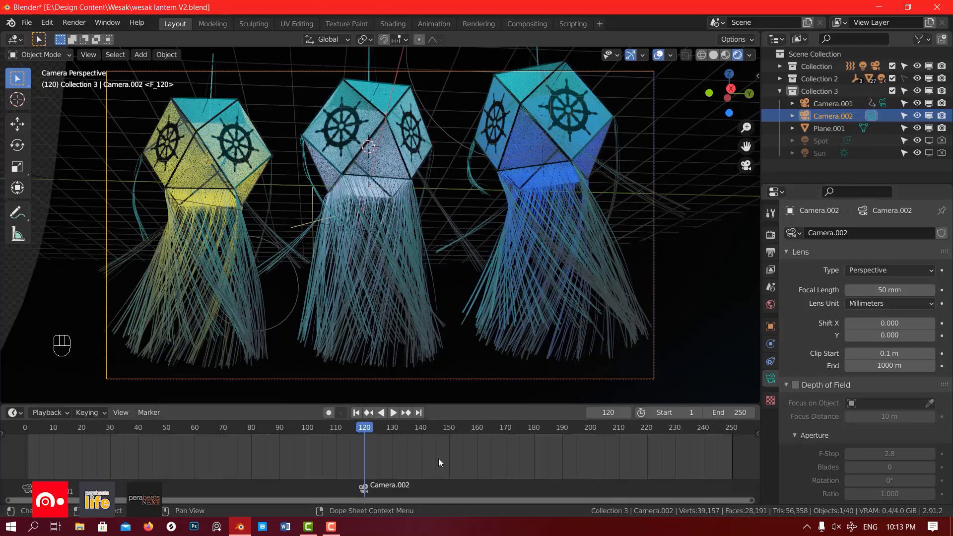
{"action": "left_click_drag", "start_coordinate": [896, 289], "coordinate": [868, 289]}
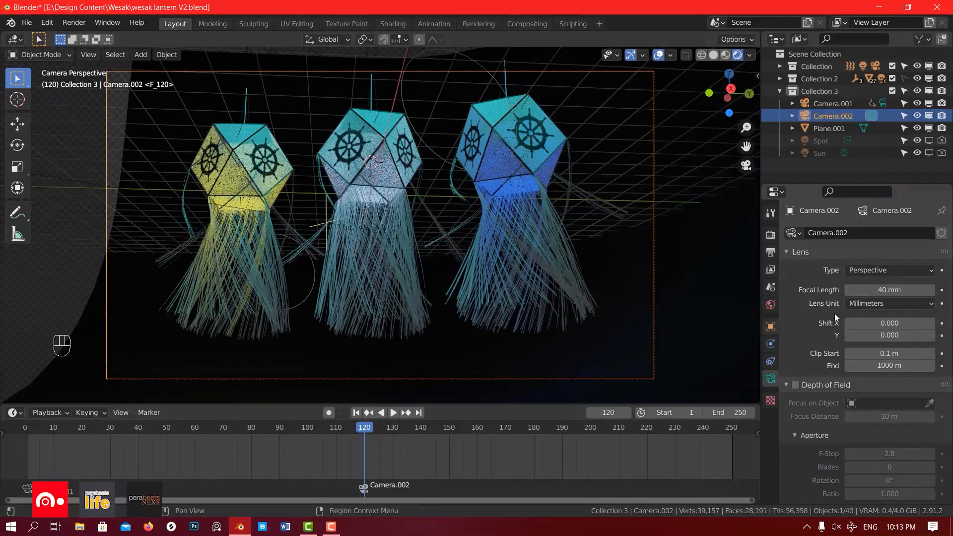
{"action": "left_click", "coordinate": [942, 290]}
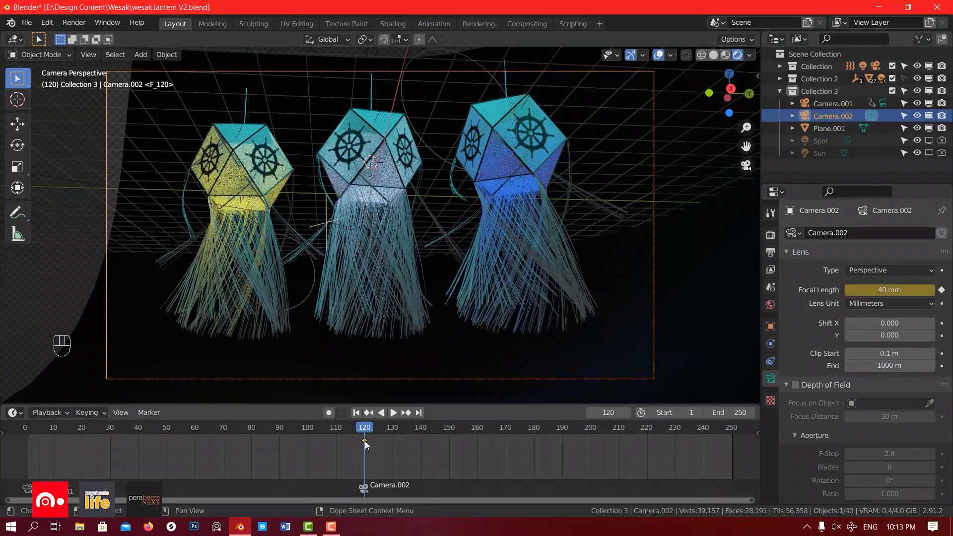
{"action": "left_click_drag", "start_coordinate": [365, 441], "coordinate": [387, 441]}
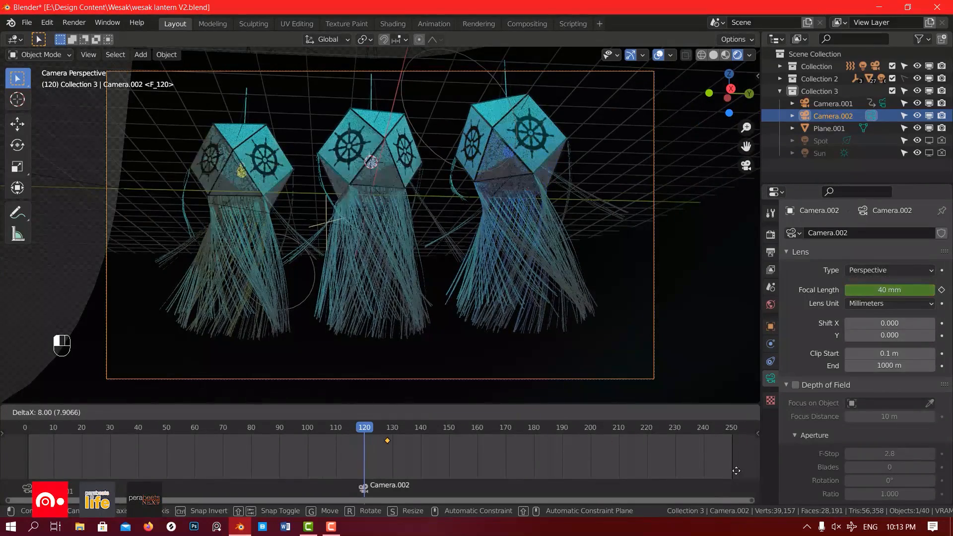
{"action": "left_click_drag", "start_coordinate": [736, 471], "coordinate": [756, 442]}
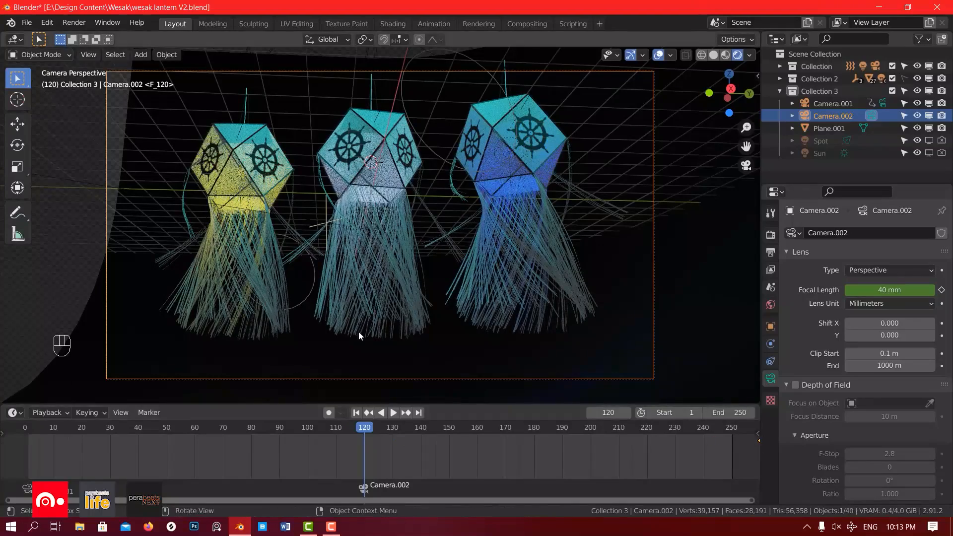
{"action": "key", "text": "ctrl+z"}
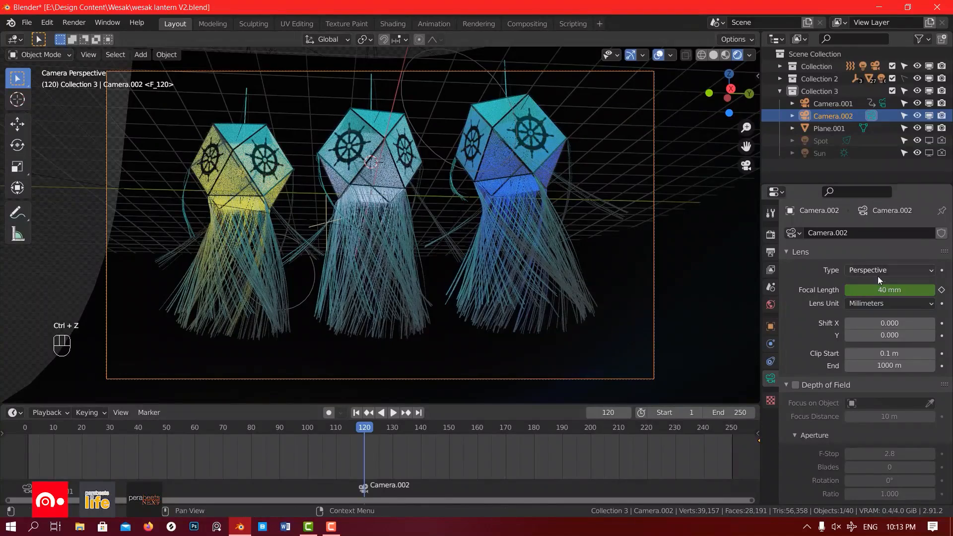
Step: Set Camera.002's focal length to 24 mm with a keyframe at frame 120 and play back the animation
{"action": "left_click_drag", "start_coordinate": [901, 290], "coordinate": [845, 290]}
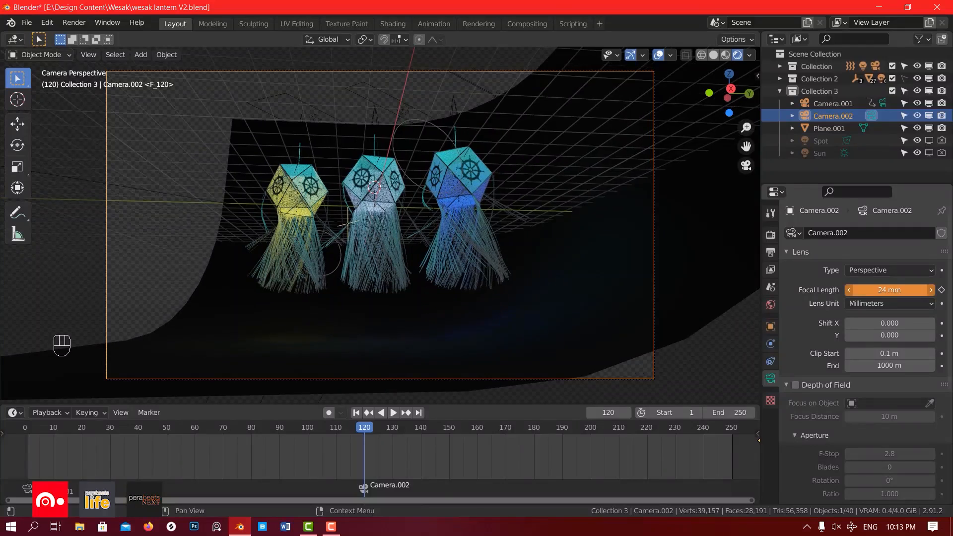
{"action": "left_click", "coordinate": [942, 290]}
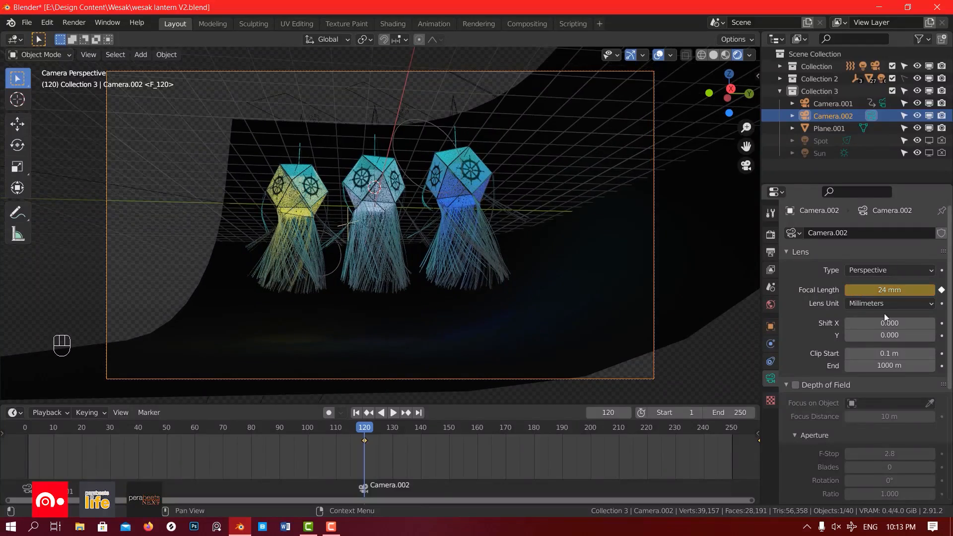
{"action": "key", "text": "space"}
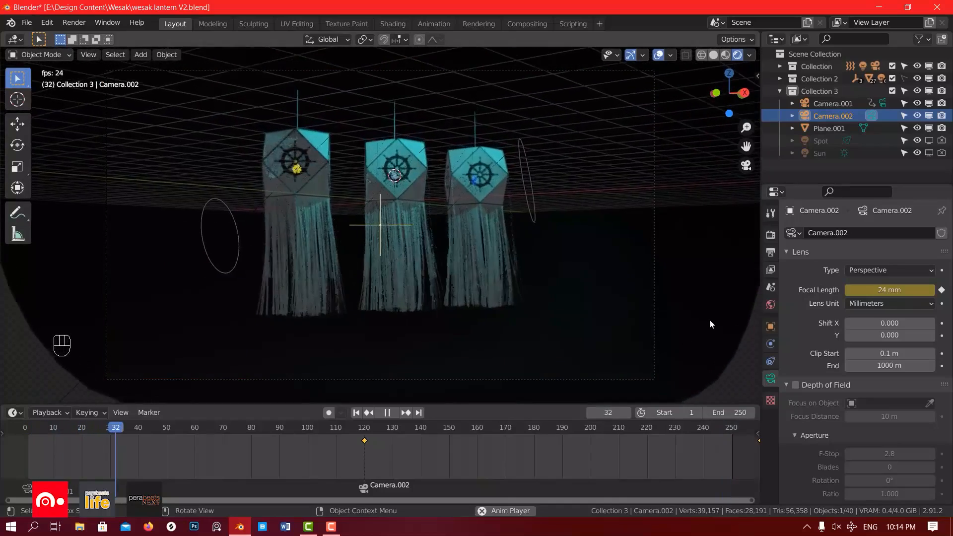
{"action": "key", "text": "space"}
Step: At frame 159, enlarge the curved backdrop Plane.001 to fill the camera frame and rotate it about the Z axis
{"action": "scroll", "coordinate": [564, 303], "scroll_direction": "down", "scroll_amount": 3}
{"action": "left_click", "coordinate": [475, 430]}
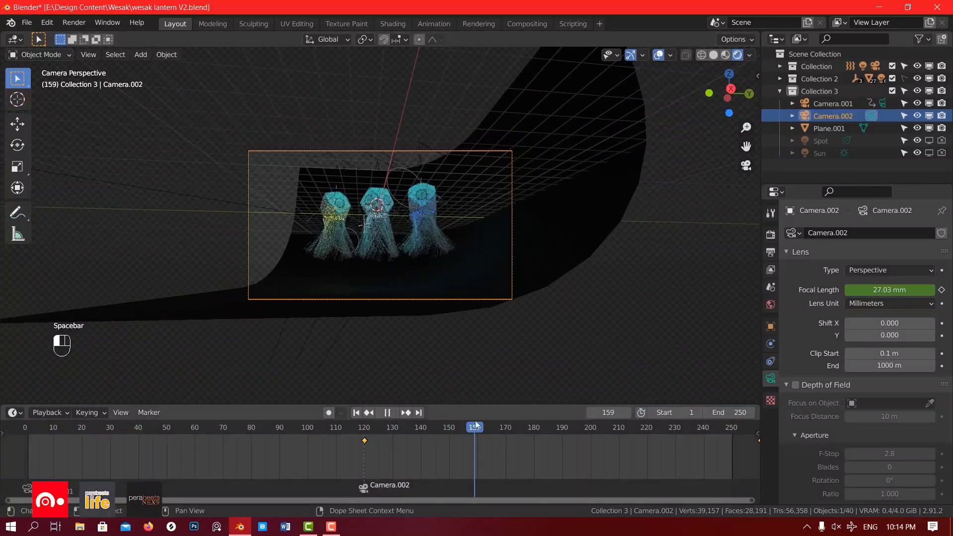
{"action": "left_click", "coordinate": [571, 231]}
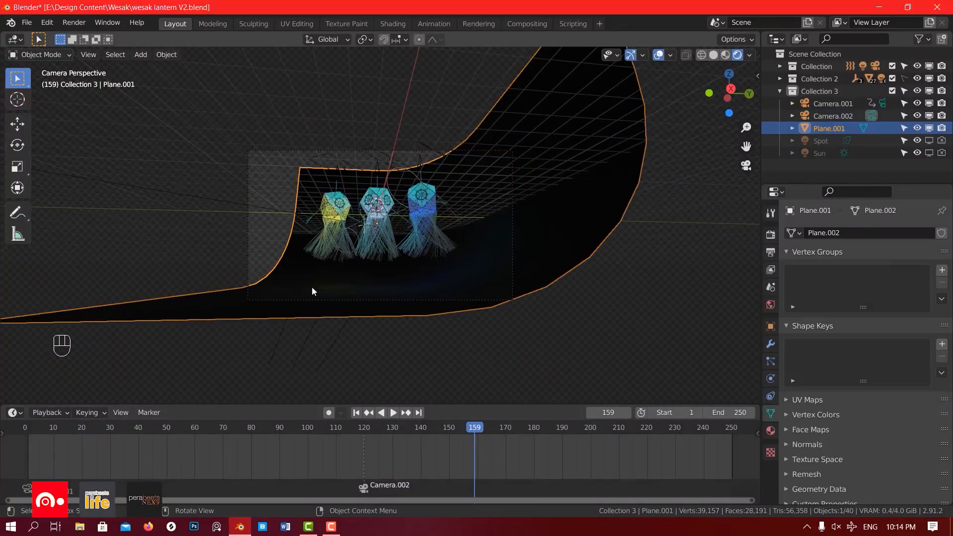
{"action": "key", "text": "s"}
{"action": "left_click", "coordinate": [353, 339]}
{"action": "key", "text": "r"}
{"action": "key", "text": "z"}
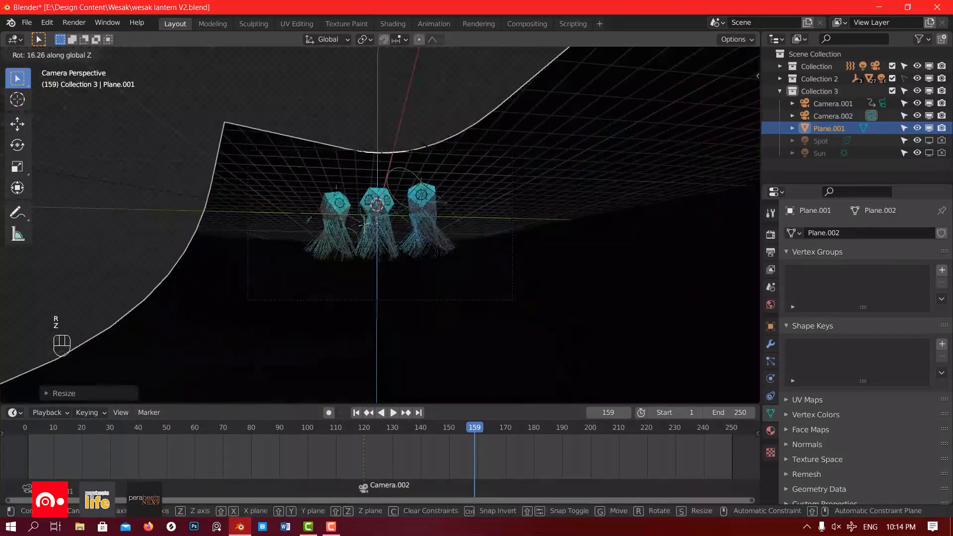
{"action": "left_click", "coordinate": [517, 332]}
Step: Move the backdrop plane along the Z axis
{"action": "key", "text": "g"}
{"action": "key", "text": "z"}
{"action": "left_click", "coordinate": [521, 263]}
{"action": "middle_click_drag", "start_coordinate": [496, 248], "coordinate": [336, 272]}
{"action": "scroll", "coordinate": [337, 272], "scroll_direction": "down", "scroll_amount": 2}
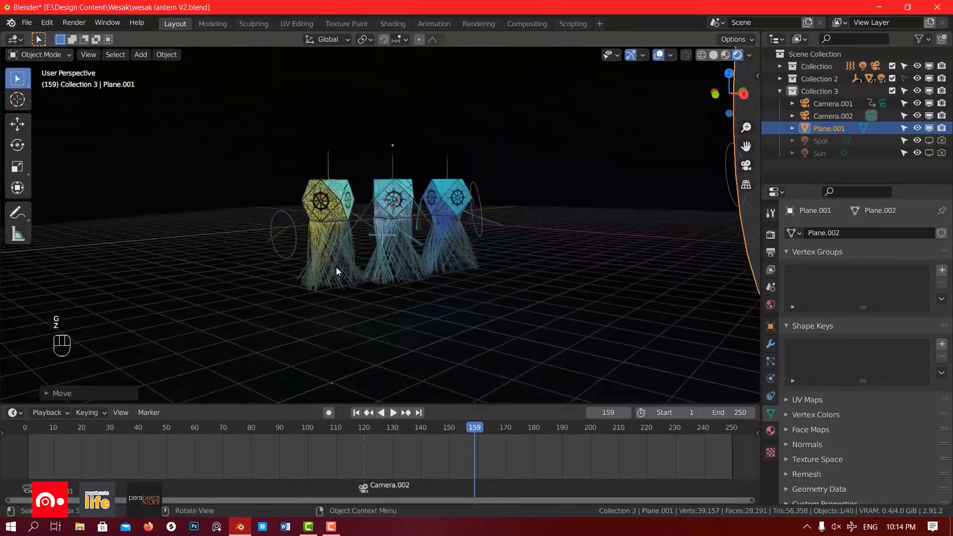
Step: Play the animation from frame 1 through the scene cameras with the viewport overlays hidden
{"action": "key", "text": "shift+Left"}
{"action": "key", "text": "KP_0"}
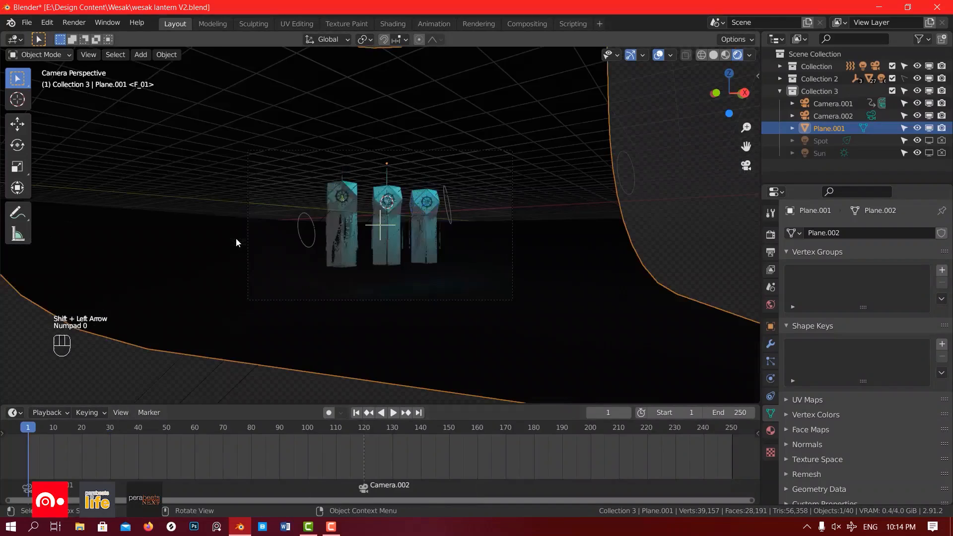
{"action": "key", "text": "space"}
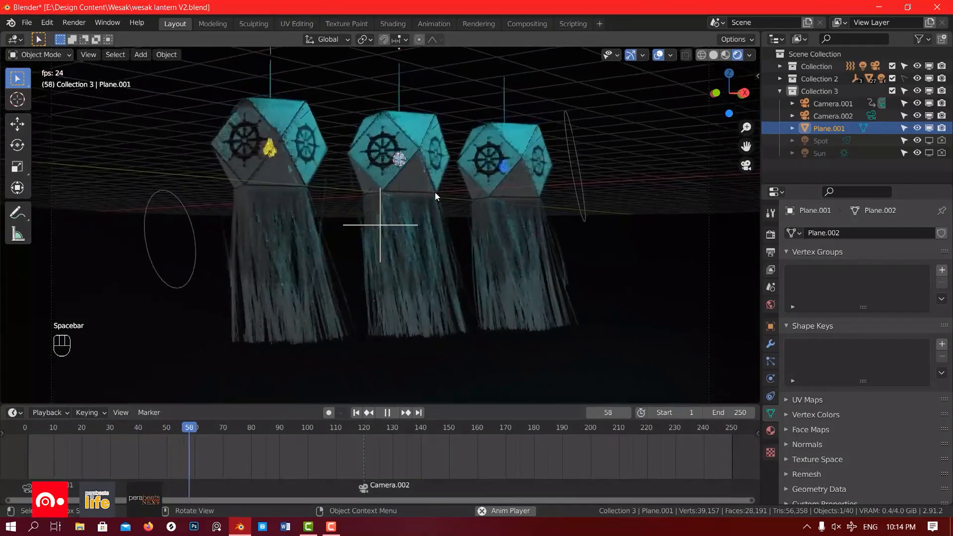
{"action": "left_click", "coordinate": [659, 57]}
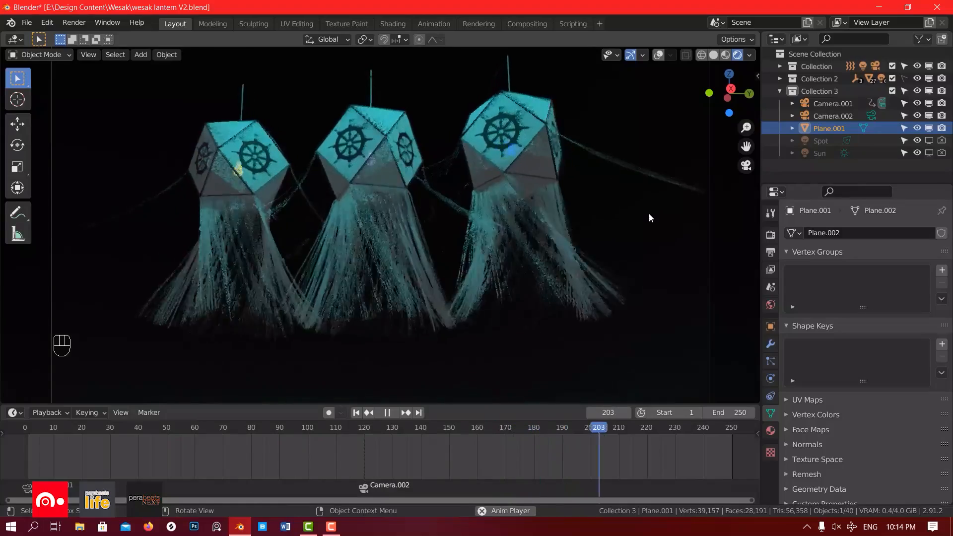
{"action": "key", "text": "space"}
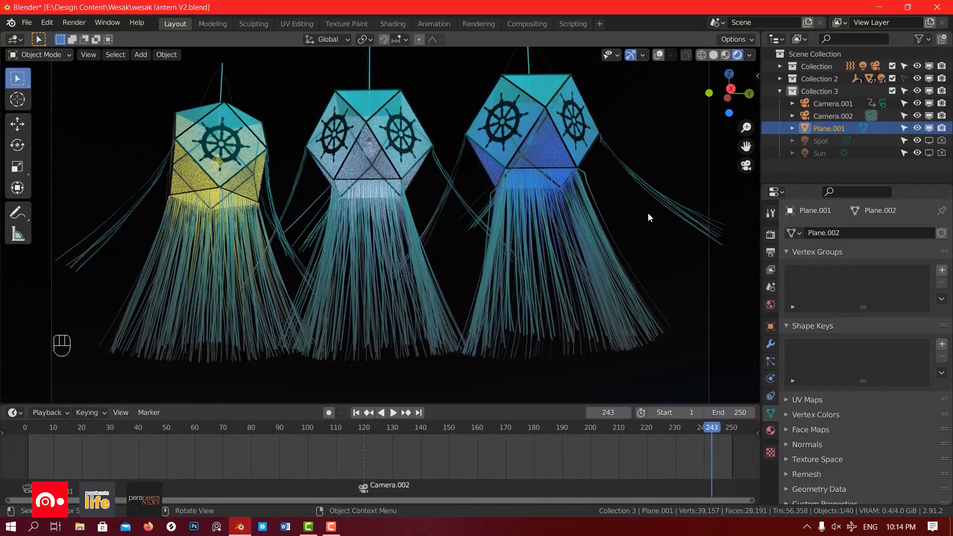
Step: Examine the lit lanterns and the extent of the backdrop from several angles and distances
{"action": "middle_click_drag", "start_coordinate": [550, 230], "coordinate": [368, 291]}
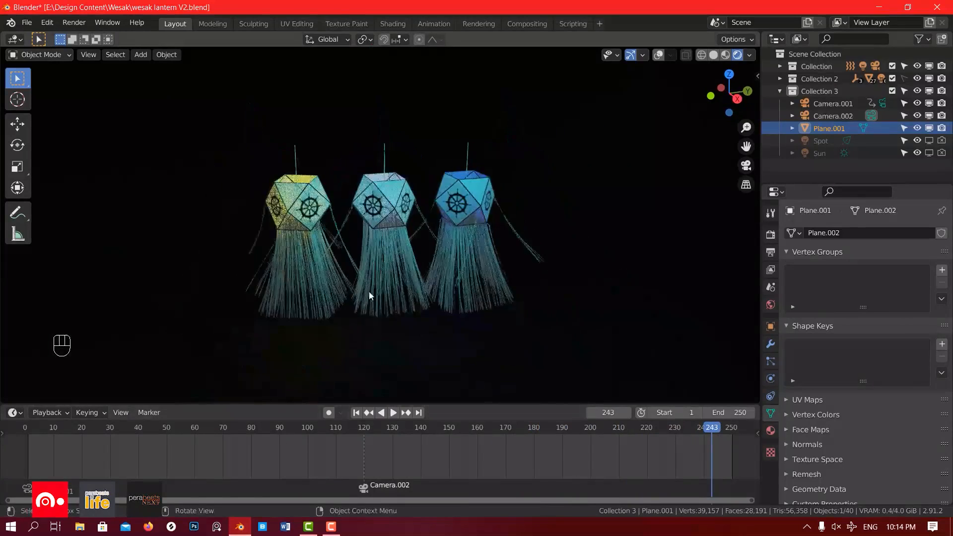
{"action": "scroll", "coordinate": [369, 291], "scroll_direction": "down", "scroll_amount": 5}
{"action": "middle_click_drag", "start_coordinate": [402, 265], "coordinate": [443, 248]}
{"action": "scroll", "coordinate": [508, 282], "scroll_direction": "up", "scroll_amount": 4}
{"action": "scroll", "coordinate": [442, 247], "scroll_direction": "down", "scroll_amount": 3}
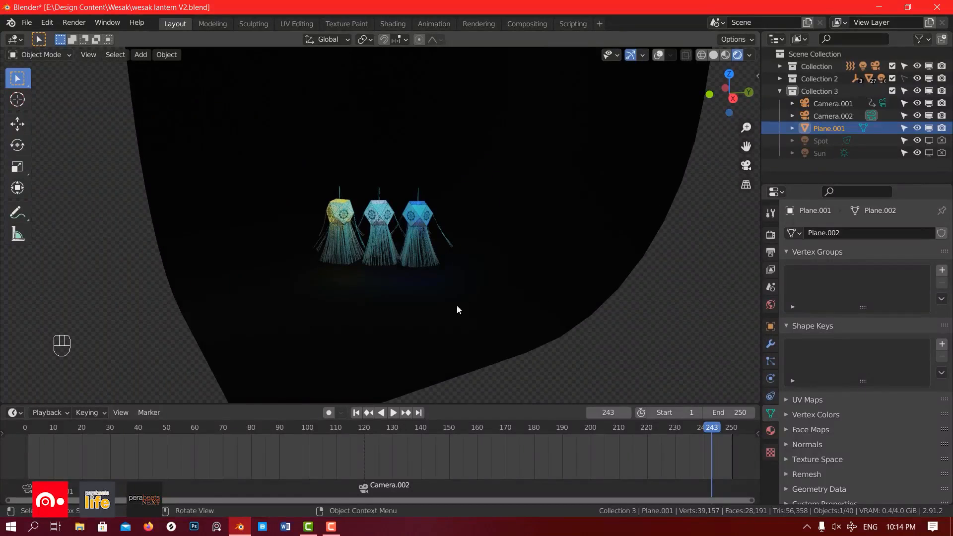
{"action": "scroll", "coordinate": [415, 178], "scroll_direction": "up", "scroll_amount": 3}
{"action": "middle_click_drag", "start_coordinate": [411, 164], "coordinate": [384, 198]}
{"action": "scroll", "coordinate": [388, 204], "scroll_direction": "up", "scroll_amount": 2}
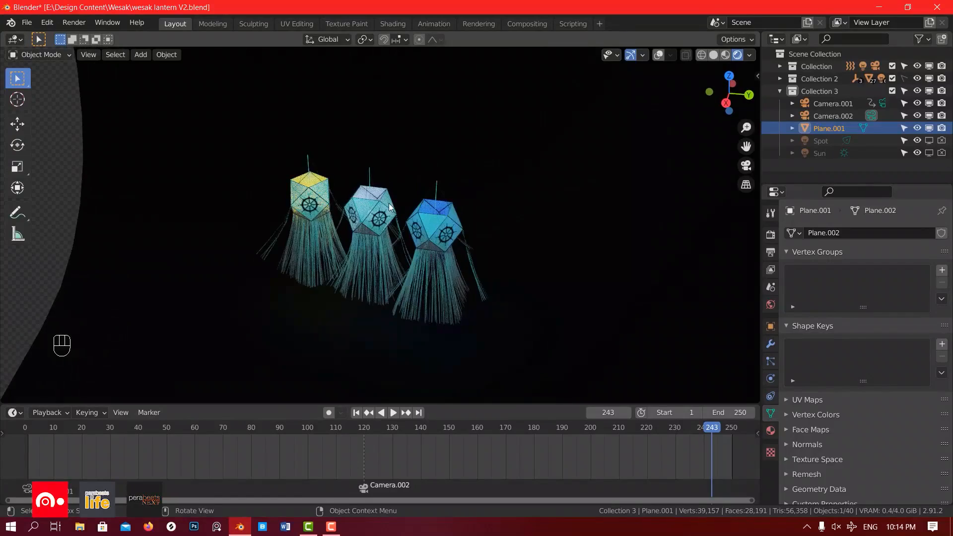
{"action": "scroll", "coordinate": [318, 193], "scroll_direction": "up", "scroll_amount": 4}
{"action": "scroll", "coordinate": [320, 194], "scroll_direction": "down", "scroll_amount": 5}
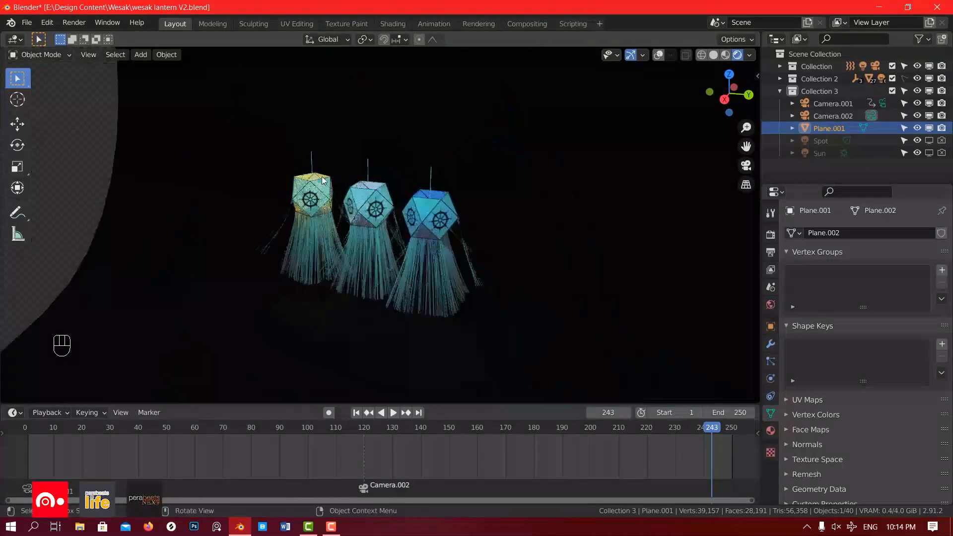
{"action": "middle_click_drag", "start_coordinate": [315, 192], "coordinate": [639, 206]}
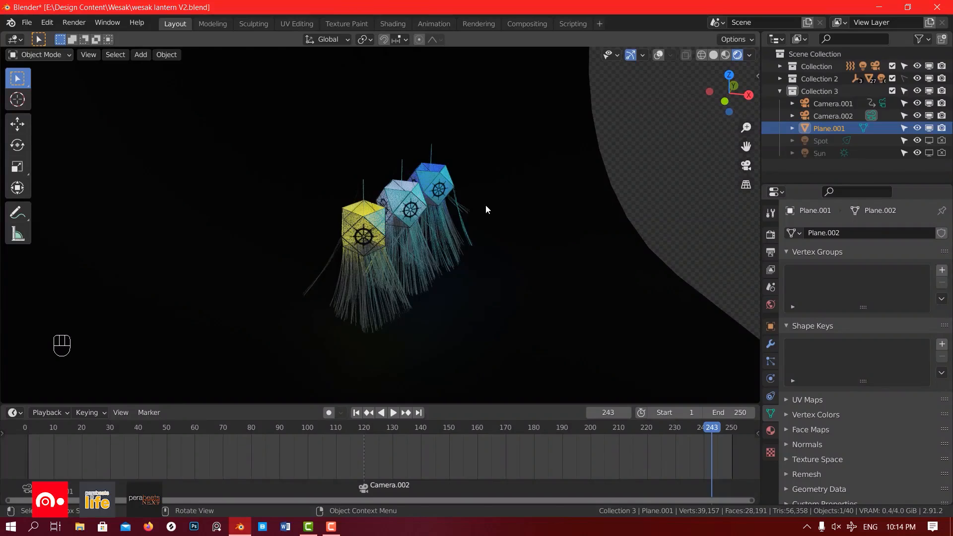
{"action": "scroll", "coordinate": [486, 210], "scroll_direction": "up", "scroll_amount": 2}
Step: Turn off the Transparent film option in the render settings so the world background is rendered
{"action": "left_click", "coordinate": [770, 305]}
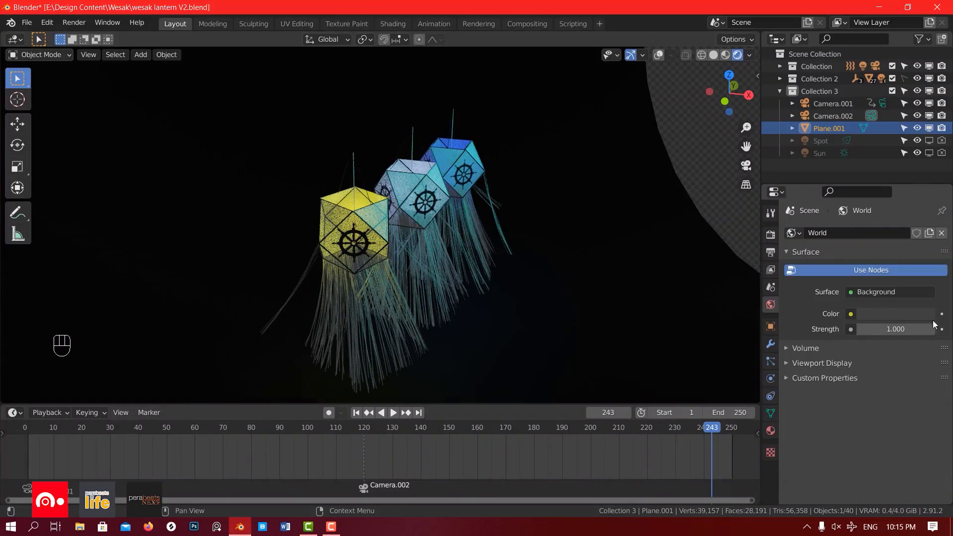
{"action": "scroll", "coordinate": [493, 262], "scroll_direction": "down", "scroll_amount": 4}
{"action": "middle_click_drag", "start_coordinate": [492, 262], "coordinate": [710, 246]}
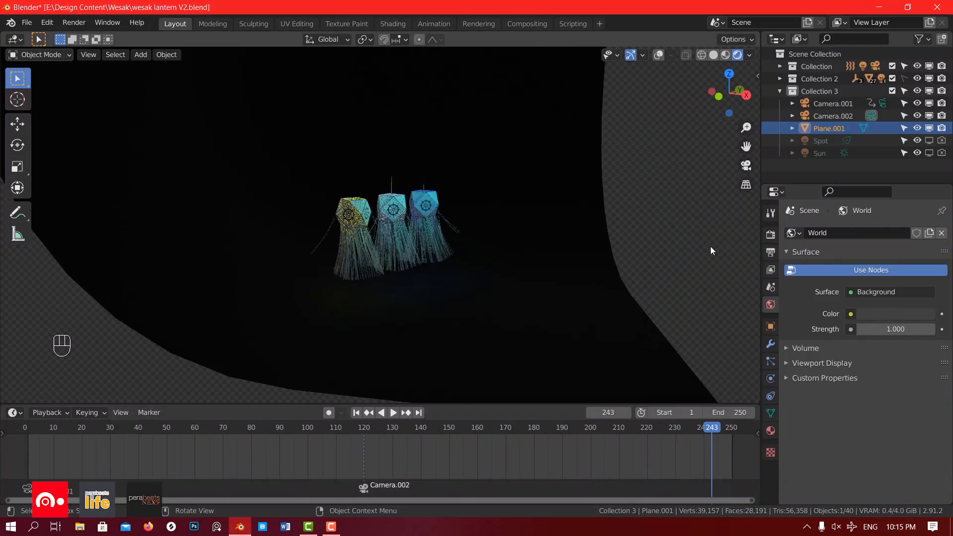
{"action": "left_click", "coordinate": [770, 235]}
{"action": "scroll", "coordinate": [826, 419], "scroll_direction": "down", "scroll_amount": 2}
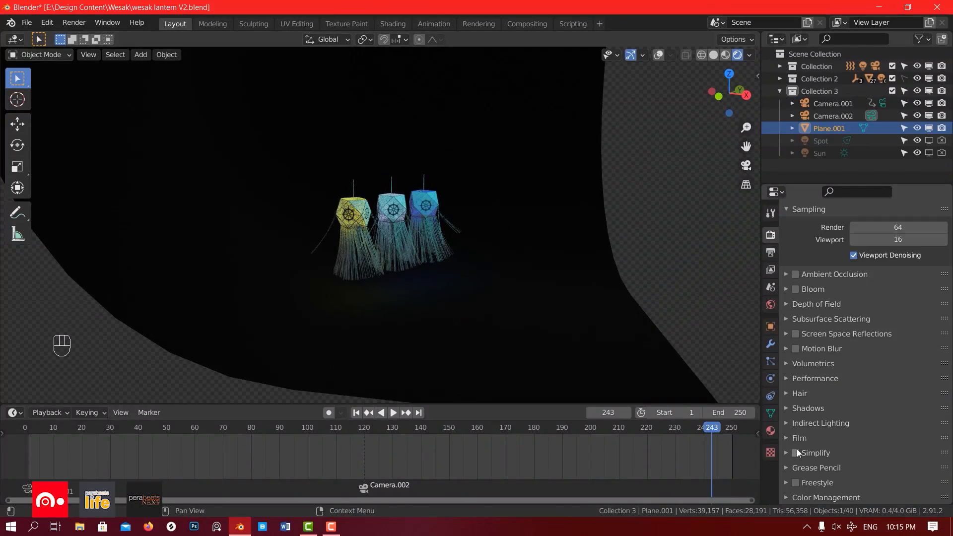
{"action": "left_click", "coordinate": [786, 438]}
{"action": "left_click", "coordinate": [850, 470]}
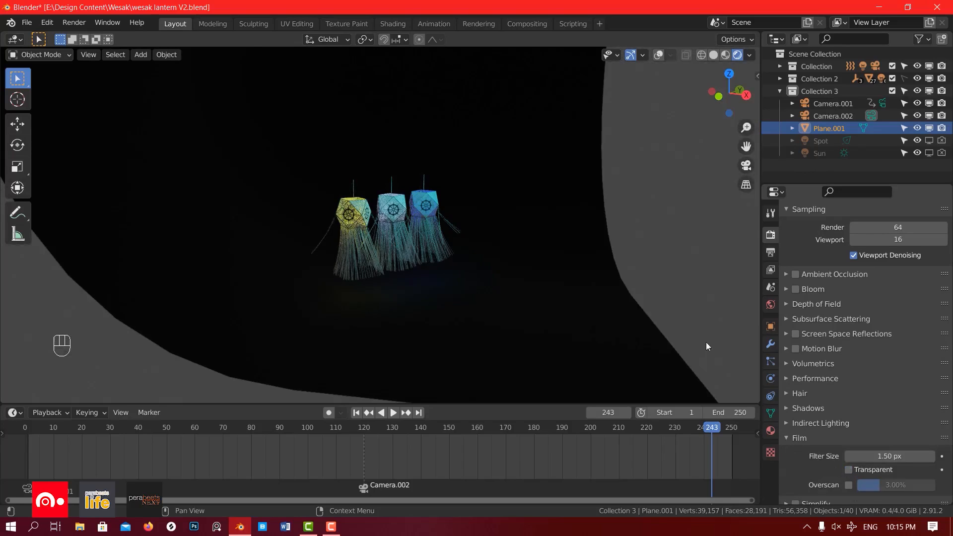
{"action": "scroll", "coordinate": [622, 283], "scroll_direction": "down", "scroll_amount": 4}
{"action": "middle_click_drag", "start_coordinate": [621, 283], "coordinate": [520, 335]}
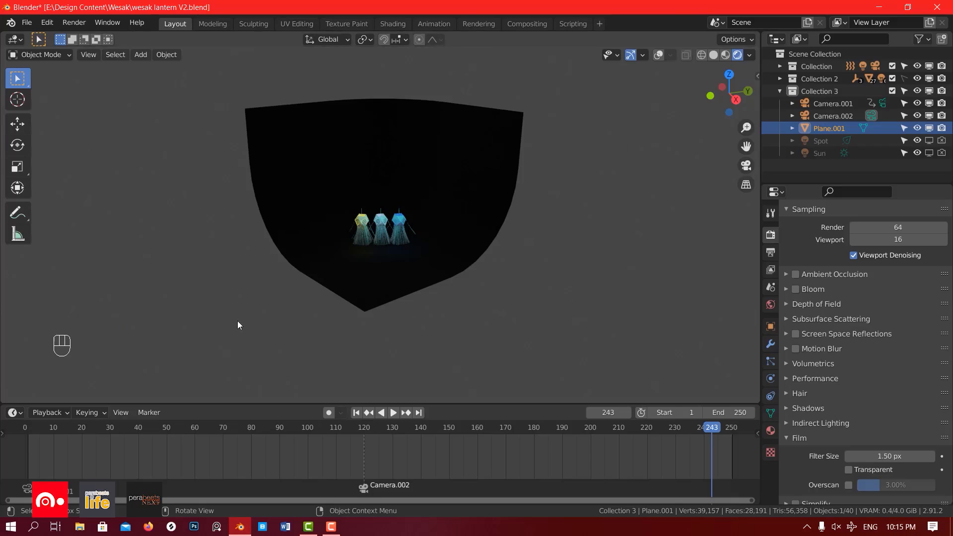
{"action": "scroll", "coordinate": [595, 308], "scroll_direction": "up", "scroll_amount": 3}
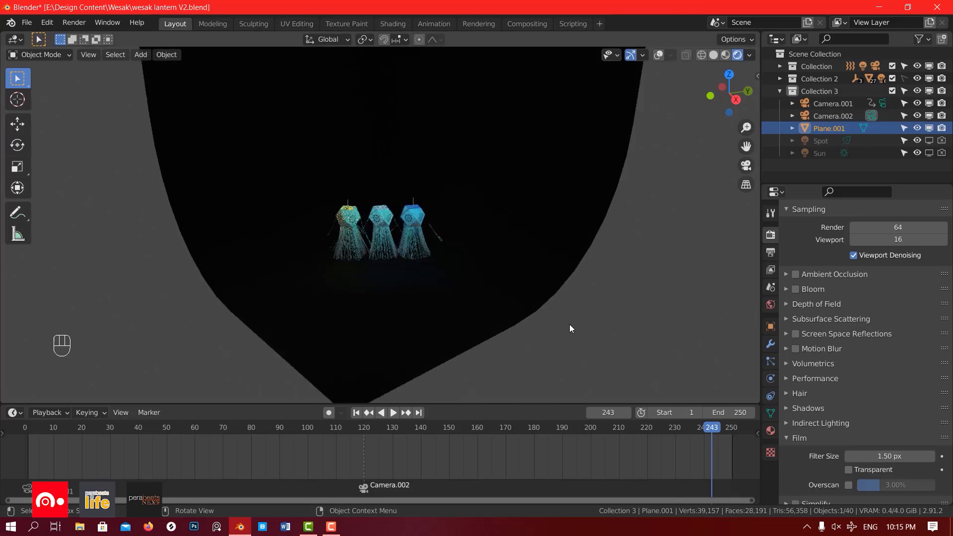
Step: Open the World node tree in the shader editor of the Shading workspace
{"action": "middle_click_drag", "start_coordinate": [570, 324], "coordinate": [612, 322]}
{"action": "left_click", "coordinate": [771, 306]}
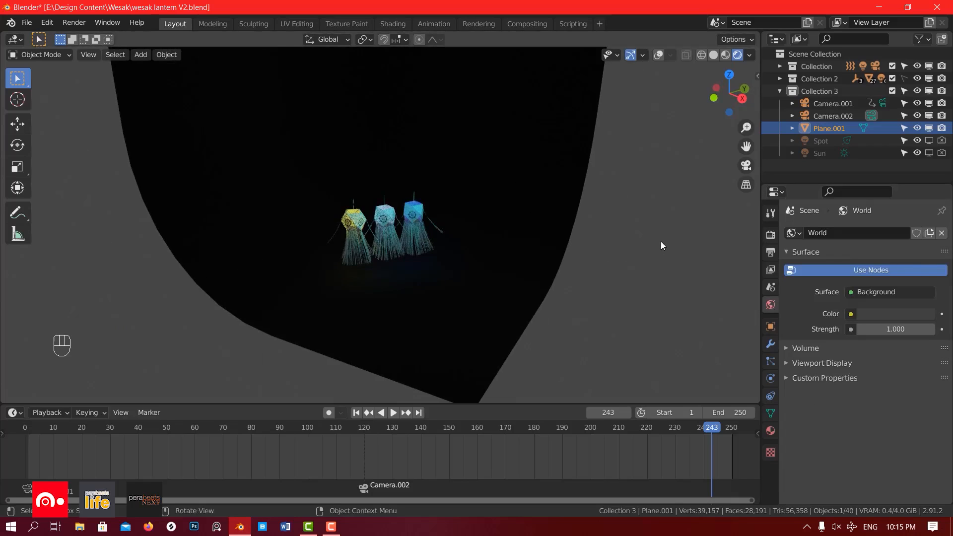
{"action": "scroll", "coordinate": [568, 296], "scroll_direction": "up", "scroll_amount": 4}
{"action": "scroll", "coordinate": [597, 296], "scroll_direction": "down", "scroll_amount": 5}
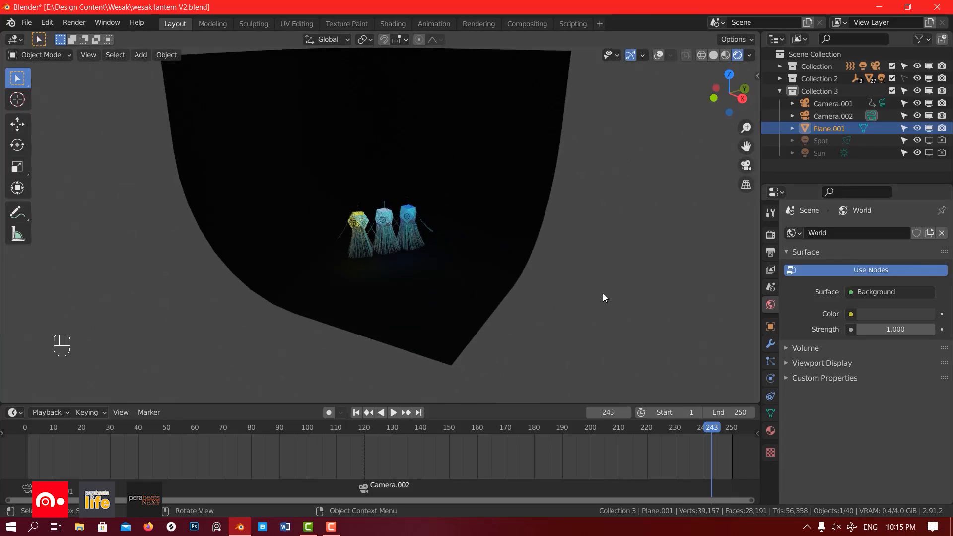
{"action": "scroll", "coordinate": [603, 294], "scroll_direction": "up", "scroll_amount": 3}
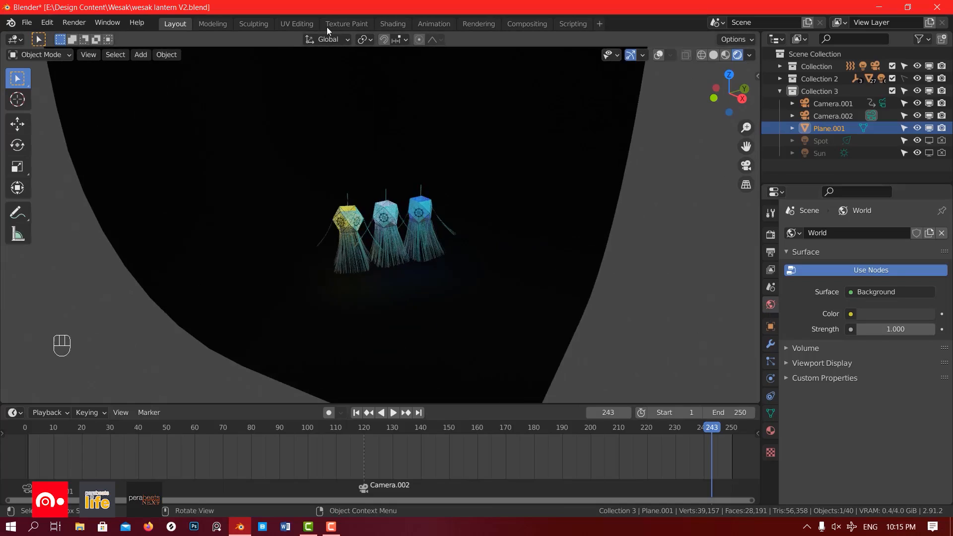
{"action": "left_click", "coordinate": [399, 26]}
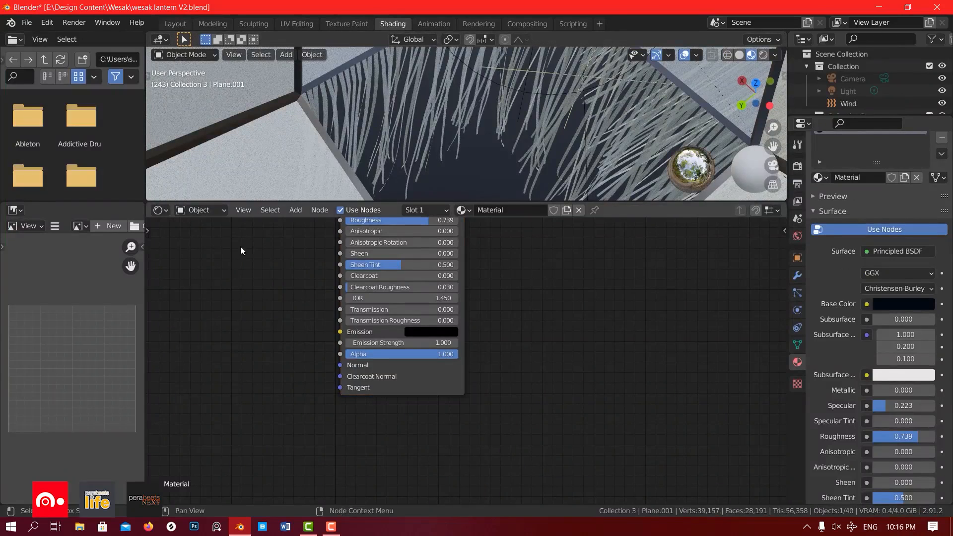
{"action": "left_click", "coordinate": [198, 211]}
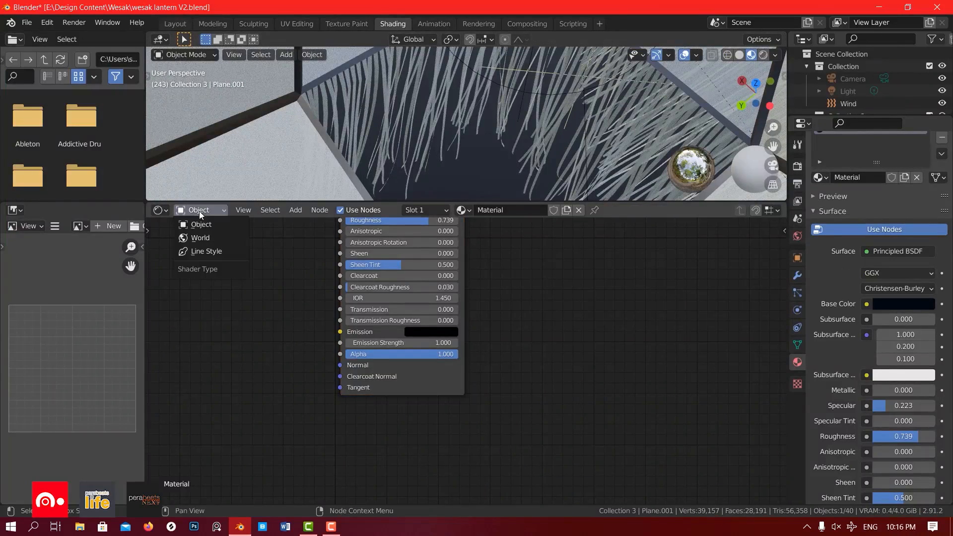
{"action": "left_click", "coordinate": [196, 238]}
Step: Add an Image Texture node before the Background node in the World node tree
{"action": "scroll", "coordinate": [427, 286], "scroll_direction": "down", "scroll_amount": 6}
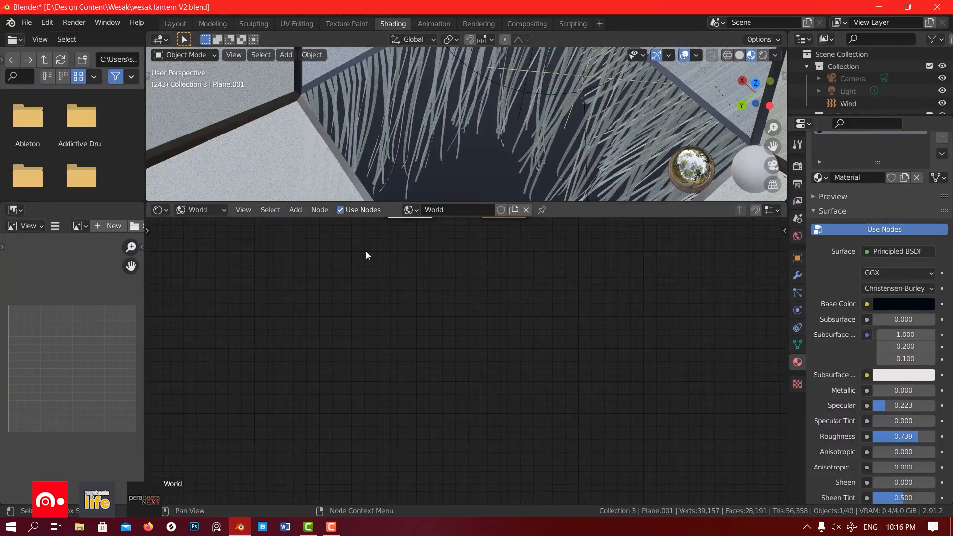
{"action": "scroll", "coordinate": [455, 327], "scroll_direction": "down", "scroll_amount": 4}
{"action": "middle_click_drag", "start_coordinate": [455, 328], "coordinate": [436, 422]}
{"action": "scroll", "coordinate": [368, 394], "scroll_direction": "up", "scroll_amount": 5}
{"action": "scroll", "coordinate": [440, 373], "scroll_direction": "up", "scroll_amount": 5}
{"action": "middle_click_drag", "start_coordinate": [431, 374], "coordinate": [605, 375]}
{"action": "key", "text": "shift+a"}
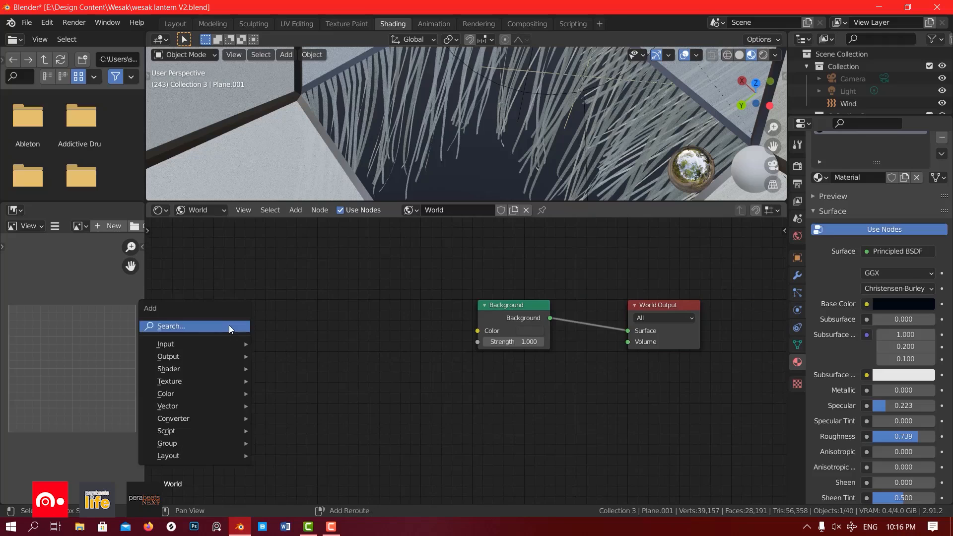
{"action": "mouse_move", "coordinate": [221, 386]}
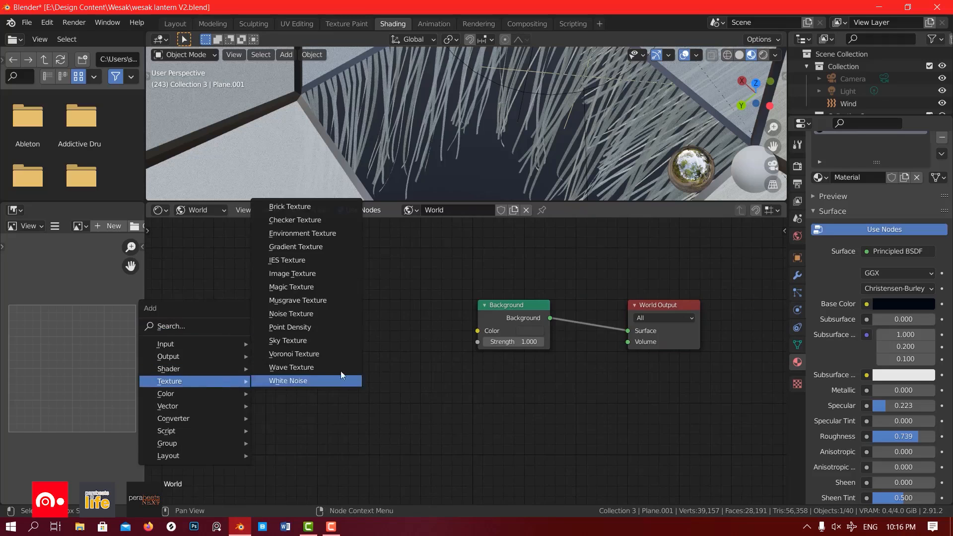
{"action": "left_click", "coordinate": [308, 273]}
{"action": "left_click", "coordinate": [273, 281]}
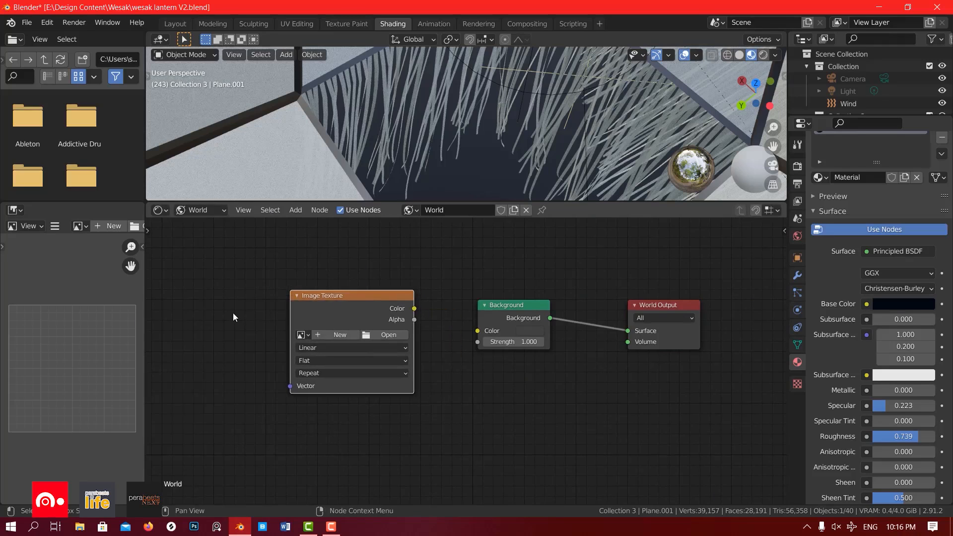
Step: Add a Texture Coordinate node at the start of the World node chain, leaving room before the Image Texture node
{"action": "middle_click_drag", "start_coordinate": [270, 312], "coordinate": [455, 316]}
{"action": "scroll", "coordinate": [368, 355], "scroll_direction": "down", "scroll_amount": 5}
{"action": "middle_click_drag", "start_coordinate": [354, 354], "coordinate": [396, 360]}
{"action": "key", "text": "shift+a"}
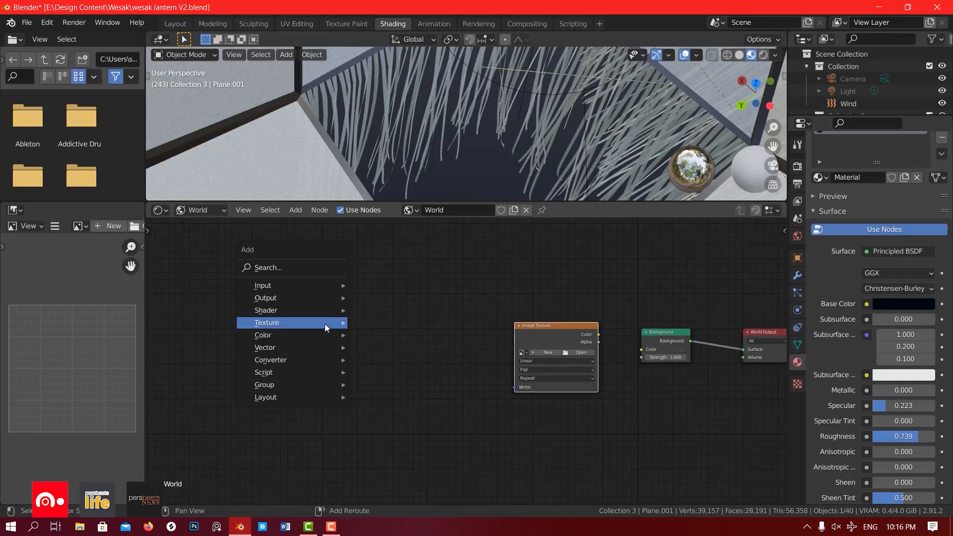
{"action": "mouse_move", "coordinate": [279, 287]}
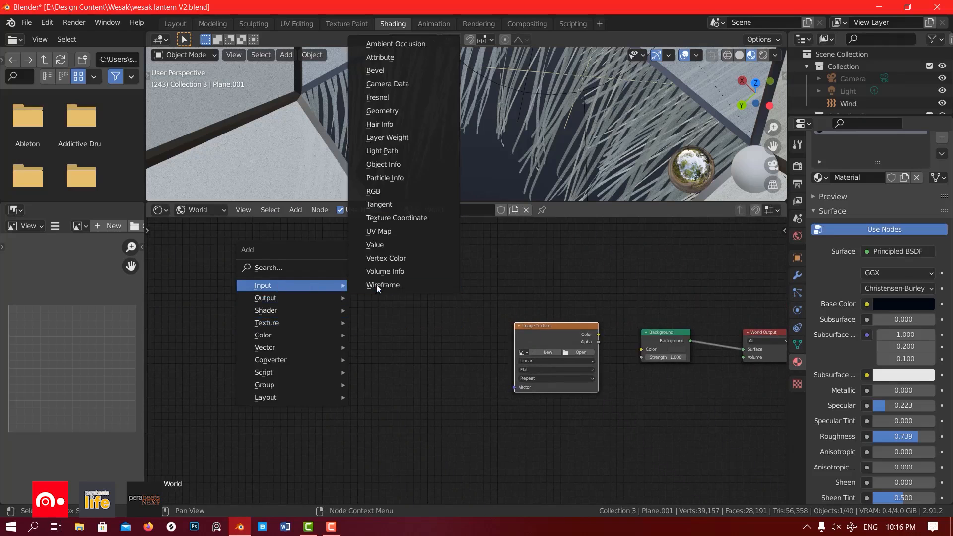
{"action": "left_click", "coordinate": [396, 218]}
{"action": "left_click", "coordinate": [328, 370]}
Step: Add a Mapping node and link it between the Texture Coordinate's Generated output and the Image Texture's Vector input
{"action": "key", "text": "shift+a"}
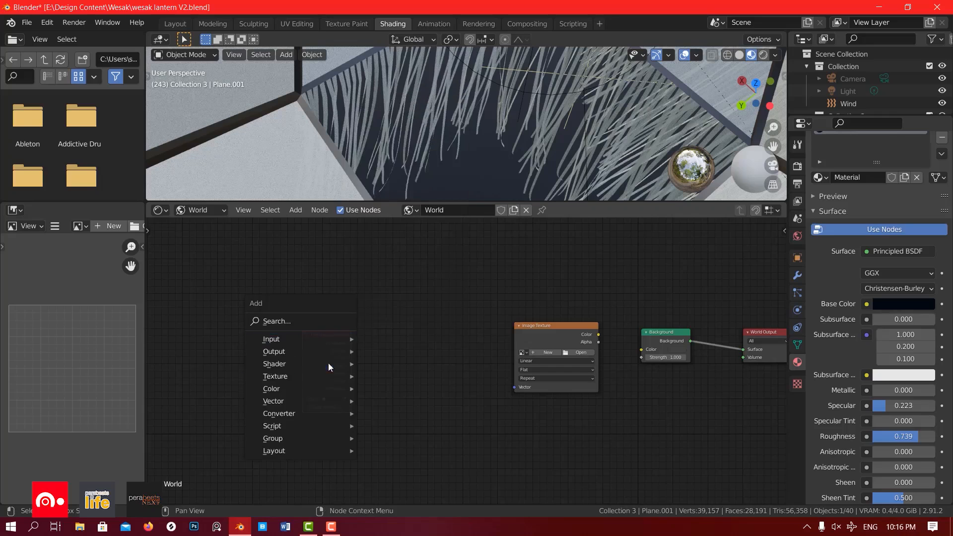
{"action": "mouse_move", "coordinate": [316, 402]}
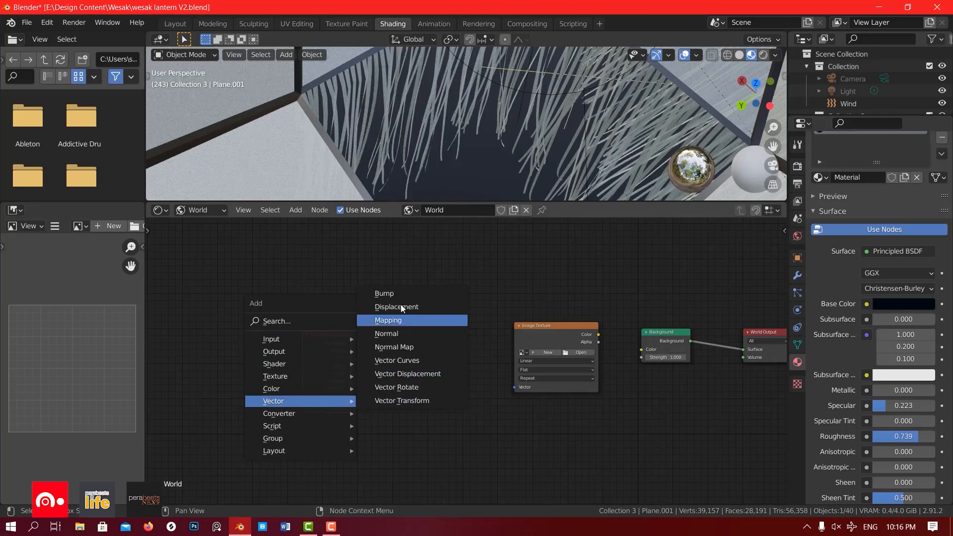
{"action": "left_click", "coordinate": [392, 321]}
{"action": "left_click", "coordinate": [410, 318]}
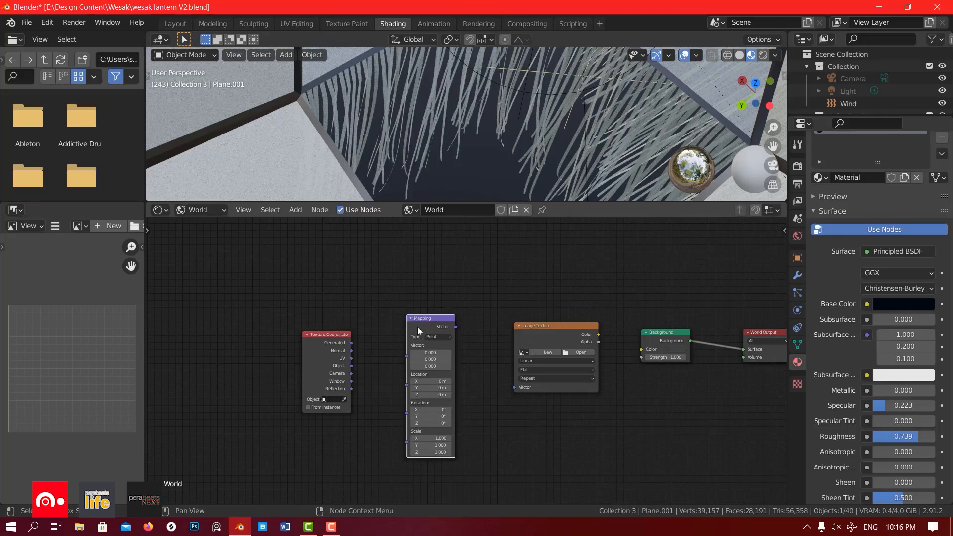
{"action": "scroll", "coordinate": [419, 330], "scroll_direction": "up", "scroll_amount": 2}
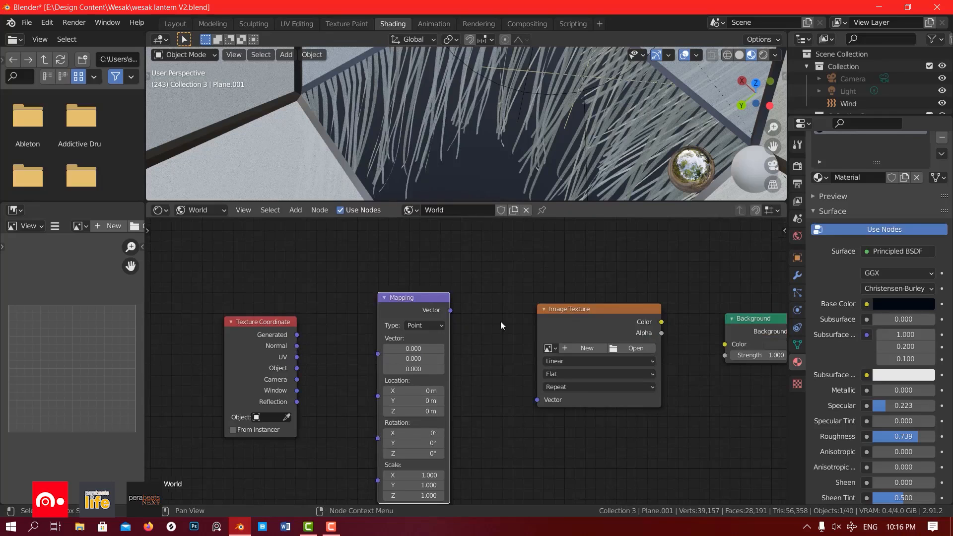
{"action": "left_click_drag", "start_coordinate": [451, 310], "coordinate": [539, 400]}
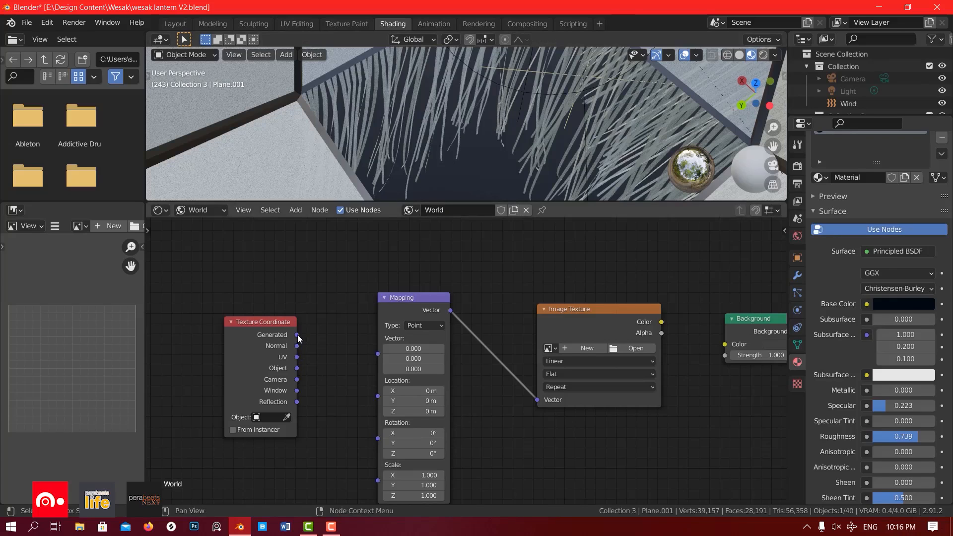
{"action": "left_click_drag", "start_coordinate": [296, 335], "coordinate": [378, 353]}
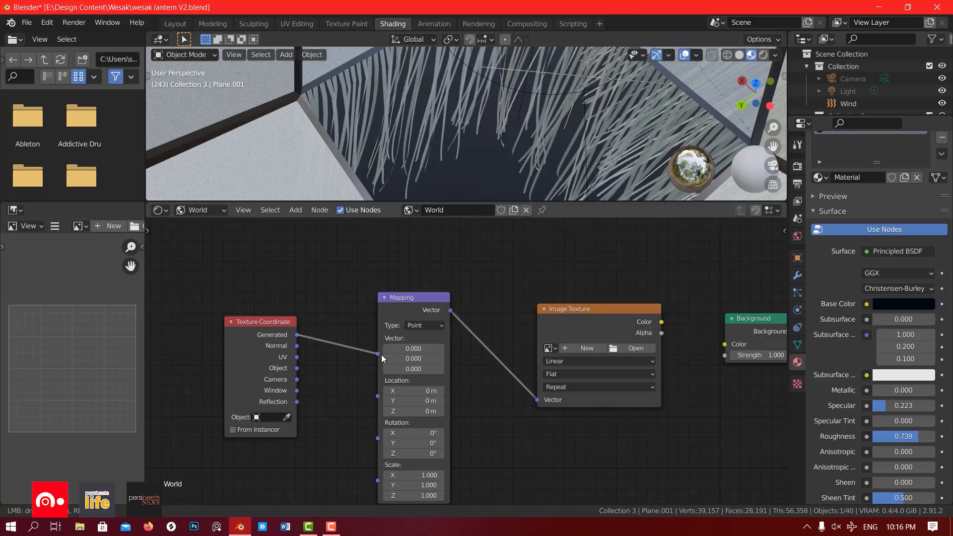
{"action": "left_click", "coordinate": [424, 326]}
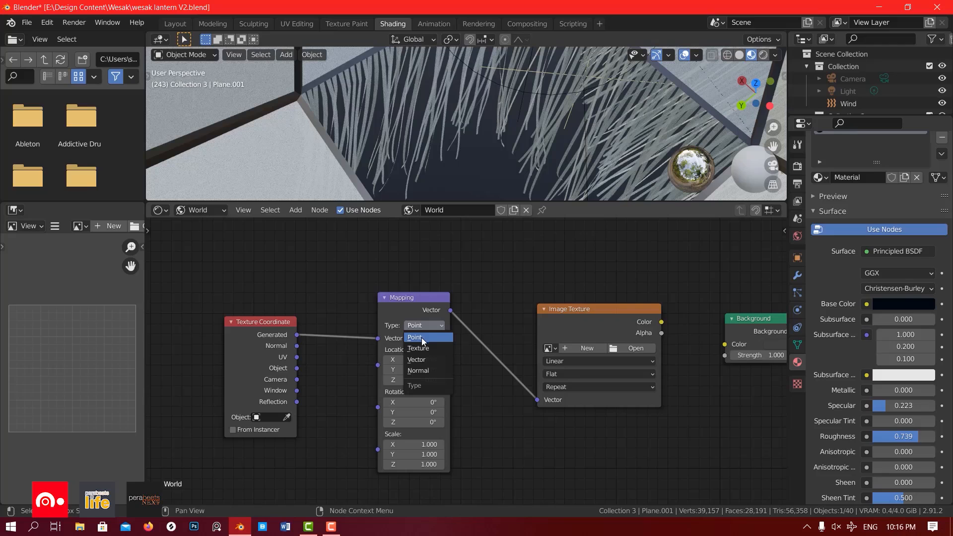
{"action": "left_click", "coordinate": [422, 337]}
{"action": "left_click", "coordinate": [423, 325]}
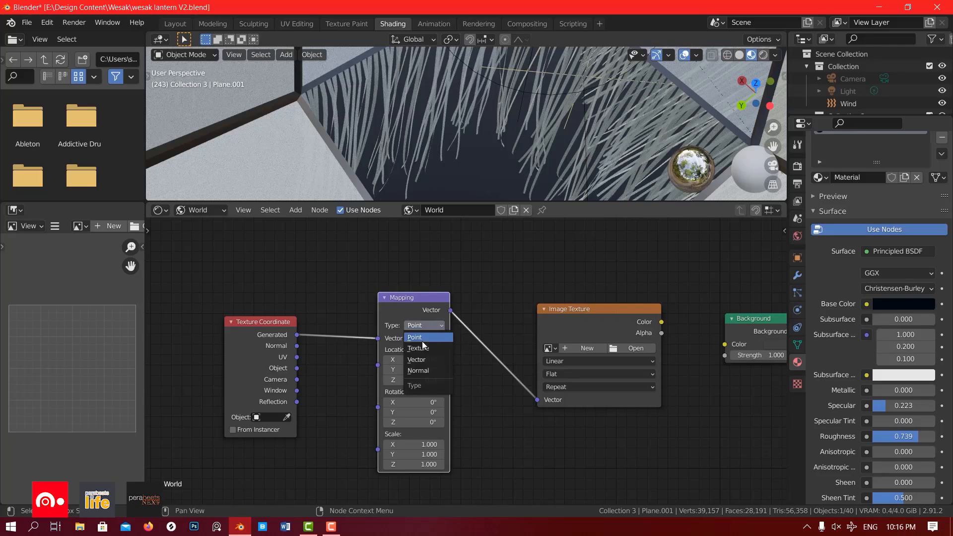
Step: Load viale_giuseppe_garibaldi_1k.hdr from the Assets\HDRI folder into the Image Texture node and link its Color output to the Background's Color
{"action": "scroll", "coordinate": [558, 423], "scroll_direction": "down", "scroll_amount": 2}
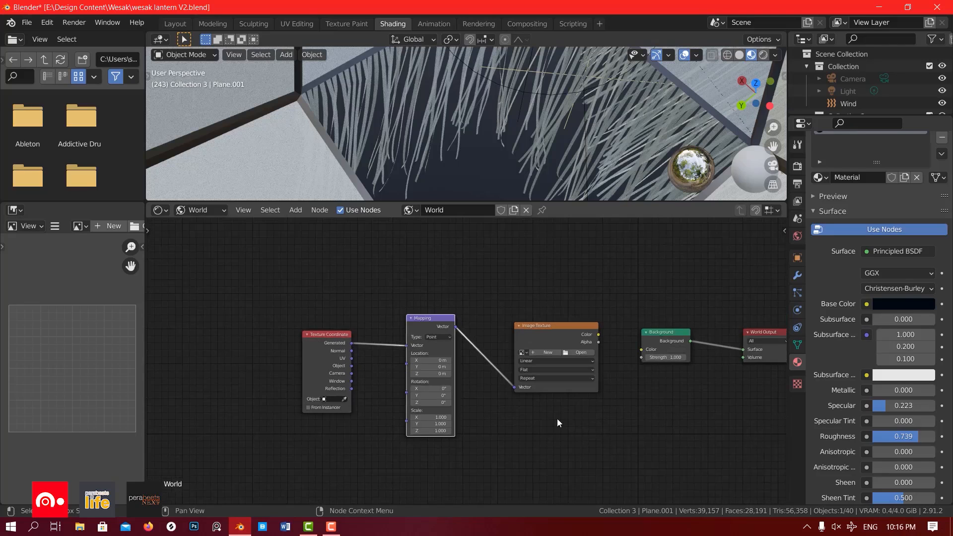
{"action": "middle_click_drag", "start_coordinate": [559, 423], "coordinate": [424, 442]}
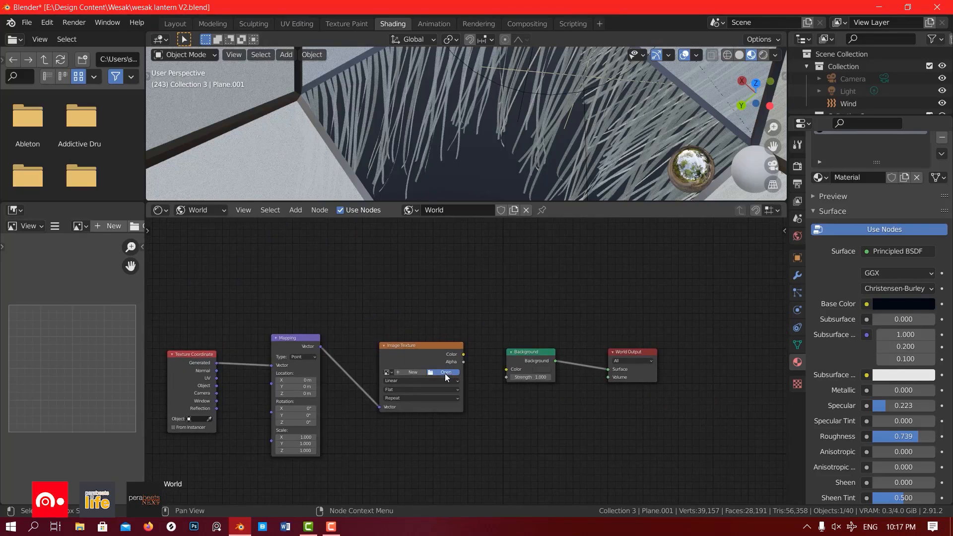
{"action": "left_click", "coordinate": [445, 373]}
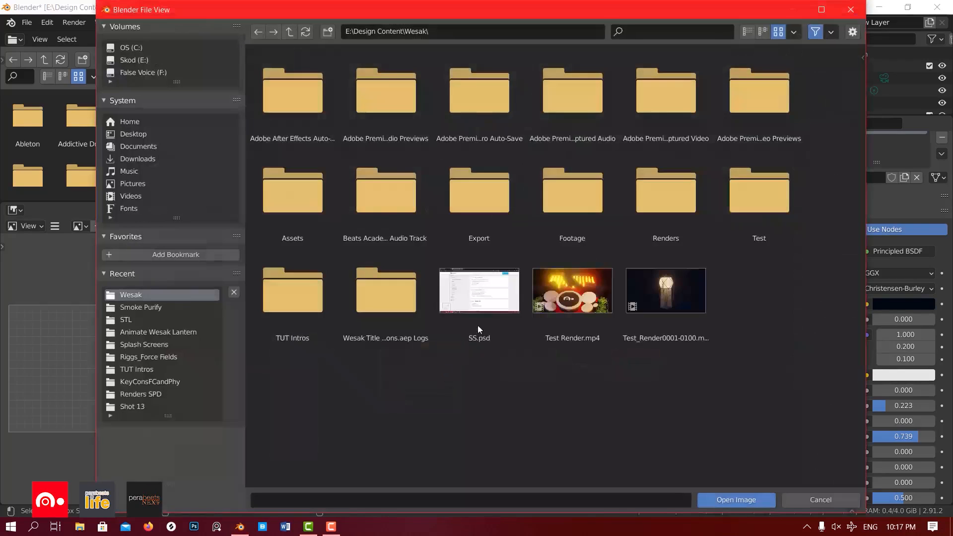
{"action": "double_click", "coordinate": [306, 202]}
{"action": "double_click", "coordinate": [293, 114]}
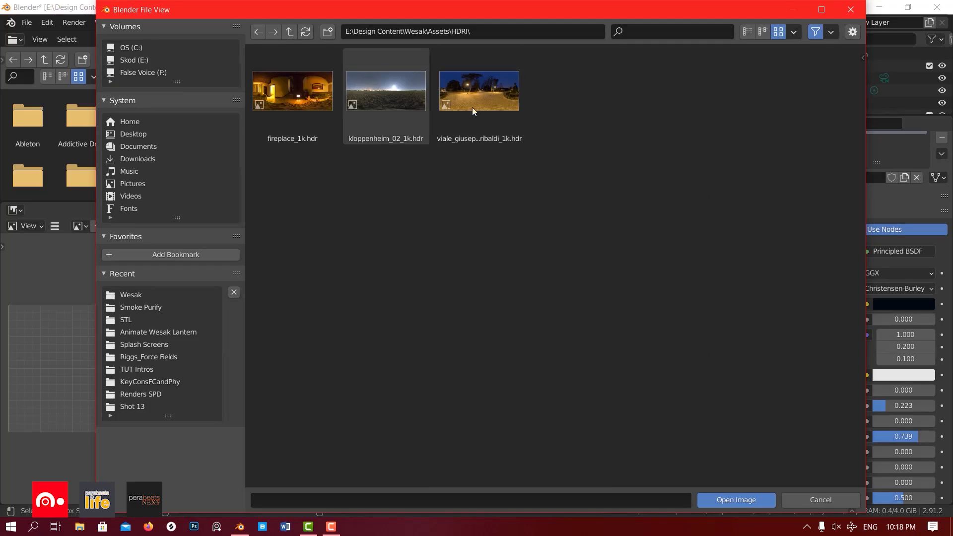
{"action": "double_click", "coordinate": [496, 82]}
{"action": "scroll", "coordinate": [492, 362], "scroll_direction": "up", "scroll_amount": 2}
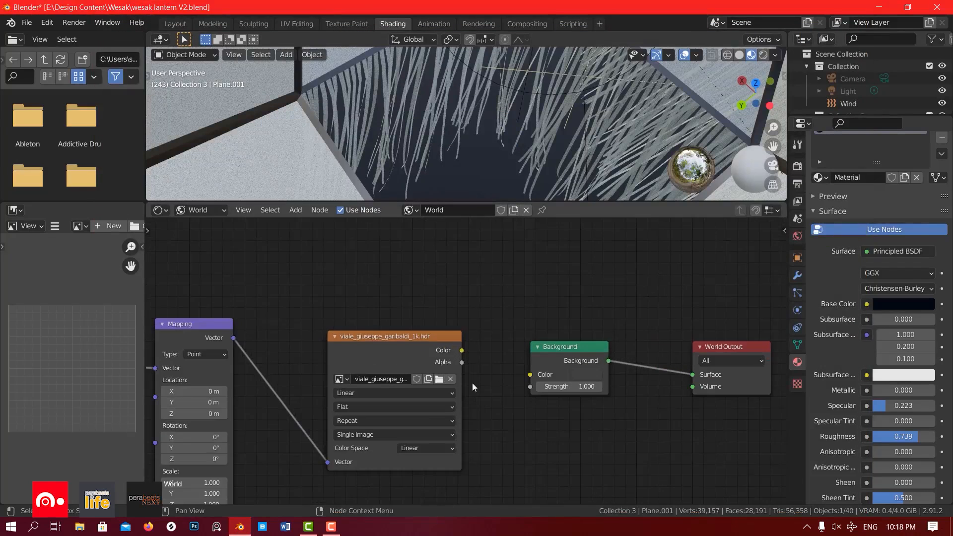
{"action": "left_click_drag", "start_coordinate": [462, 351], "coordinate": [532, 373]}
Step: Switch the viewport to Rendered shading and view the lanterns and backdrop against the HDRI environment
{"action": "scroll", "coordinate": [502, 348], "scroll_direction": "down", "scroll_amount": 2}
{"action": "scroll", "coordinate": [541, 114], "scroll_direction": "down", "scroll_amount": 6}
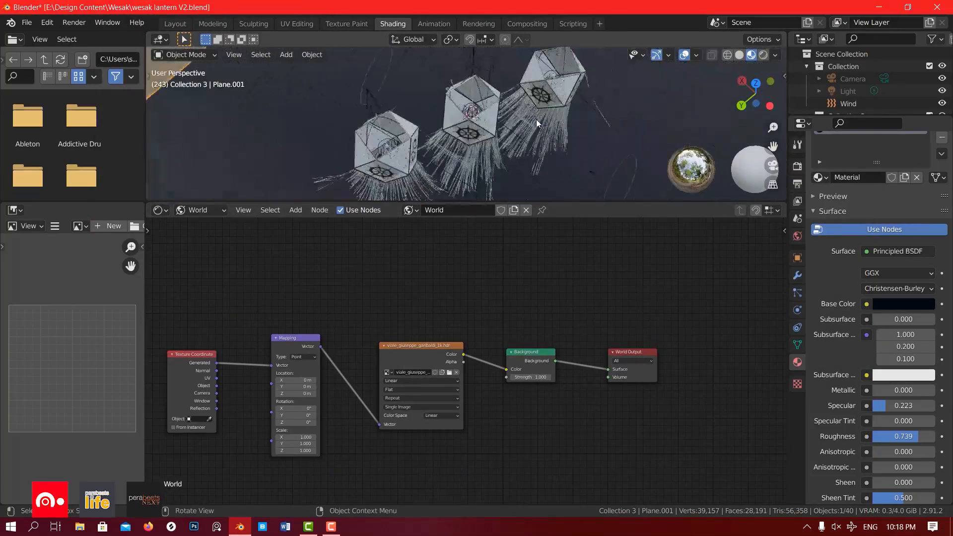
{"action": "scroll", "coordinate": [520, 159], "scroll_direction": "up", "scroll_amount": 2}
{"action": "middle_click_drag", "start_coordinate": [519, 160], "coordinate": [568, 119]}
{"action": "scroll", "coordinate": [568, 120], "scroll_direction": "down", "scroll_amount": 5}
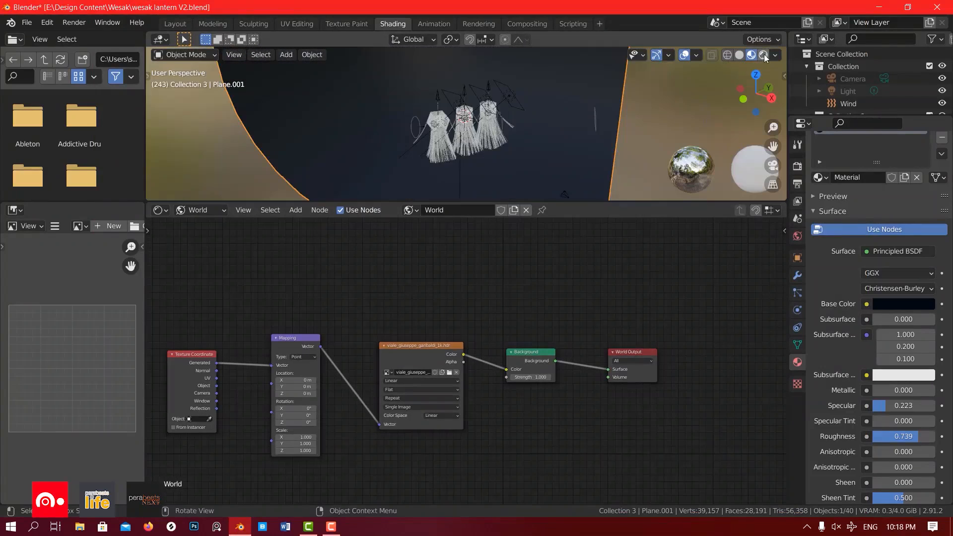
{"action": "left_click", "coordinate": [763, 55]}
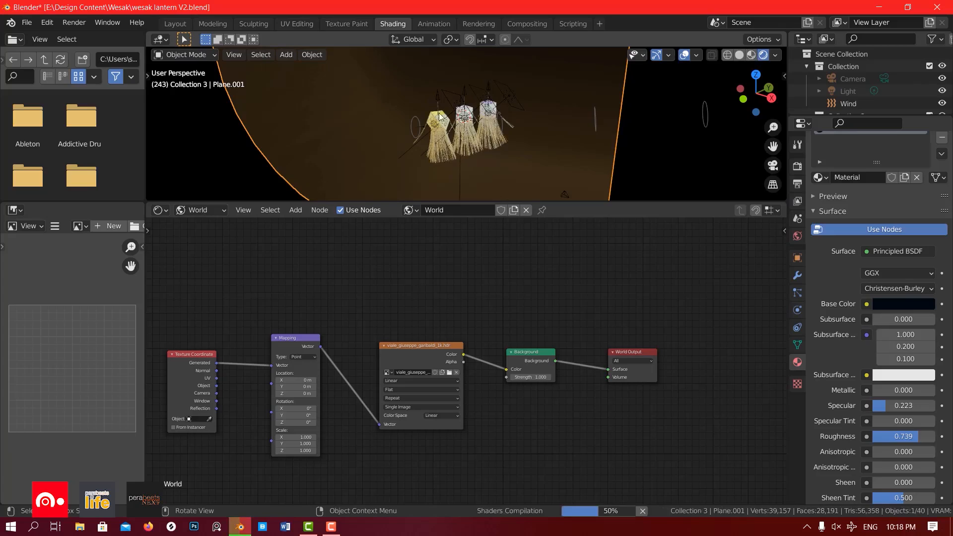
{"action": "mouse_move", "coordinate": [517, 134]}
{"action": "middle_mouse_down"}
{"action": "mouse_move", "coordinate": [369, 109]}
{"action": "mouse_move", "coordinate": [674, 135]}
{"action": "mouse_move", "coordinate": [416, 138]}
{"action": "mouse_move", "coordinate": [353, 129]}
{"action": "mouse_move", "coordinate": [401, 132]}
{"action": "mouse_move", "coordinate": [431, 246]}
{"action": "middle_mouse_up"}
Step: Try the Texture type on the Mapping node and examine the lanterns under the HDRI lighting
{"action": "left_click", "coordinate": [304, 357]}
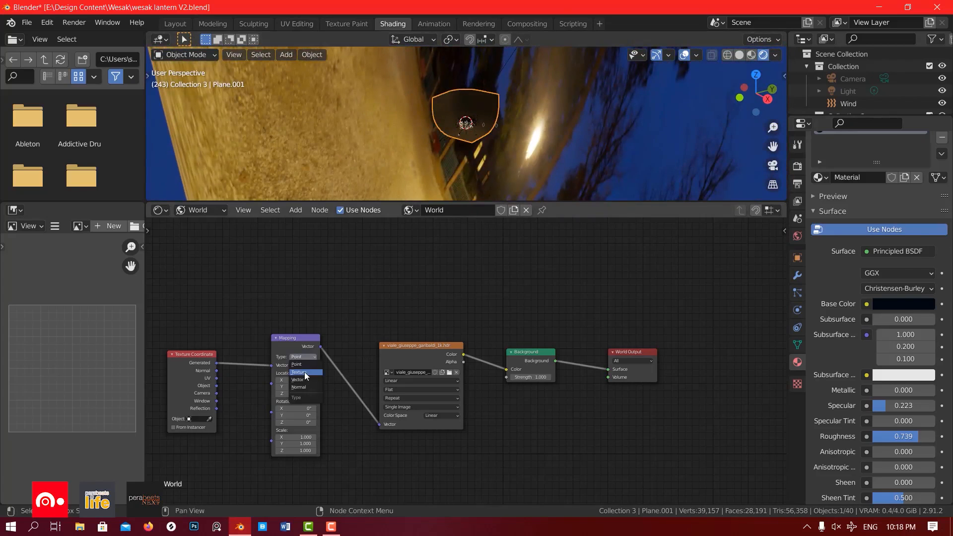
{"action": "left_click", "coordinate": [305, 372]}
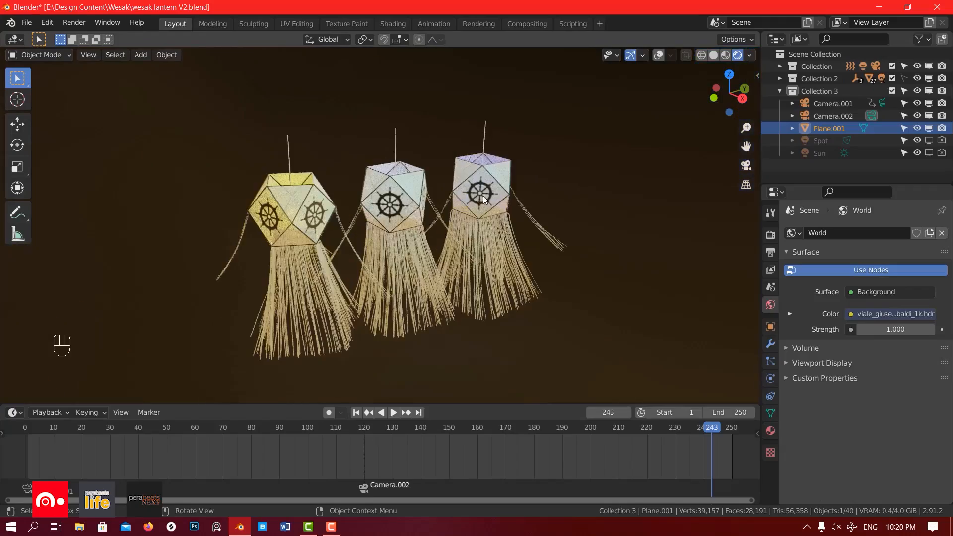
{"action": "middle_click_drag", "start_coordinate": [484, 196], "coordinate": [512, 180]}
{"action": "scroll", "coordinate": [470, 186], "scroll_direction": "up", "scroll_amount": 3}
{"action": "scroll", "coordinate": [487, 166], "scroll_direction": "down", "scroll_amount": 4}
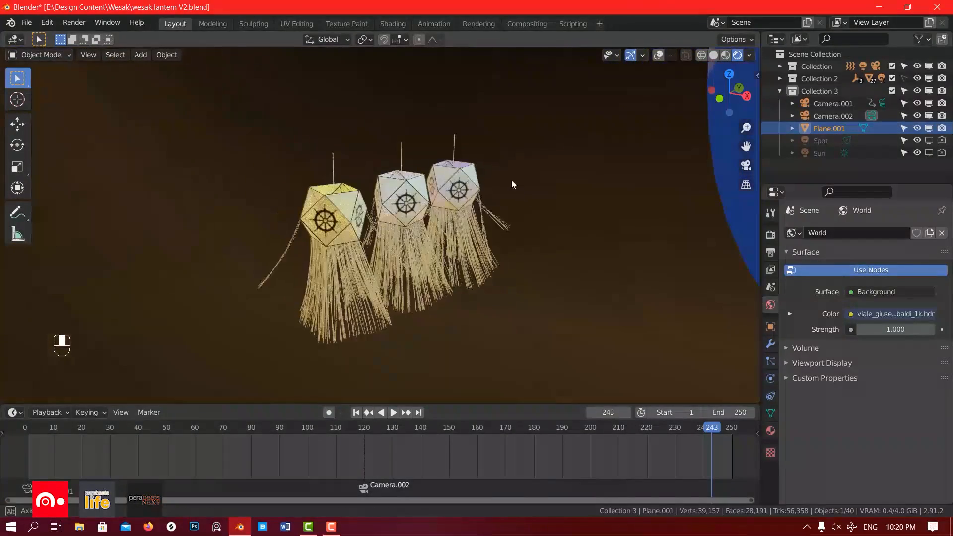
Step: Replace the World environment image with kloppenheim_02_1k.hdr and examine its lighting on the lanterns
{"action": "left_click", "coordinate": [383, 24]}
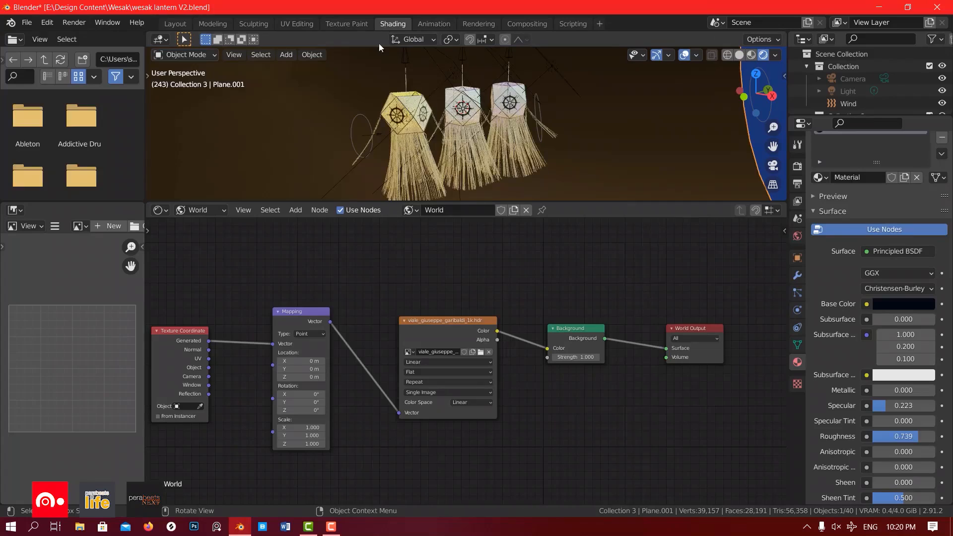
{"action": "left_click", "coordinate": [480, 350]}
{"action": "double_click", "coordinate": [370, 102]}
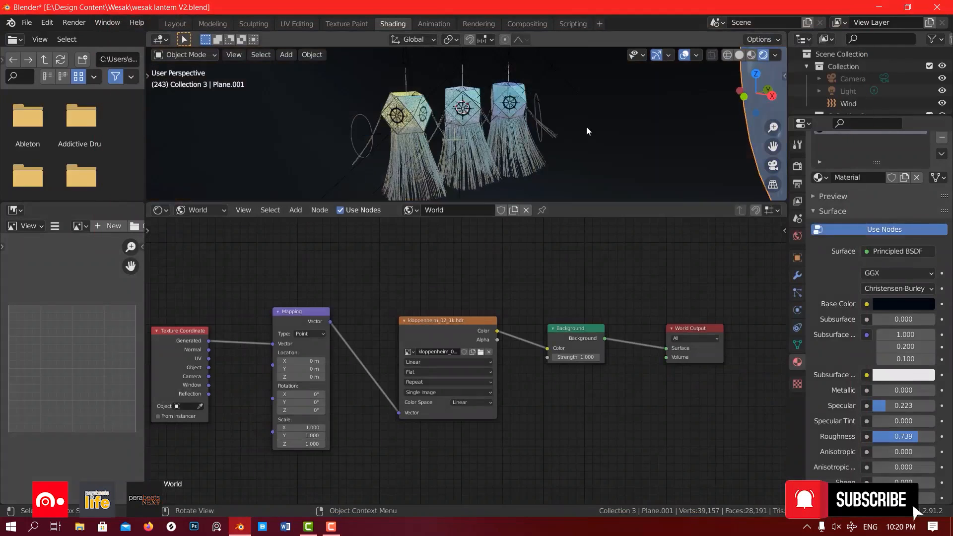
{"action": "scroll", "coordinate": [588, 127], "scroll_direction": "up", "scroll_amount": 5}
{"action": "middle_click_drag", "start_coordinate": [588, 126], "coordinate": [571, 107]}
{"action": "scroll", "coordinate": [501, 135], "scroll_direction": "down", "scroll_amount": 4}
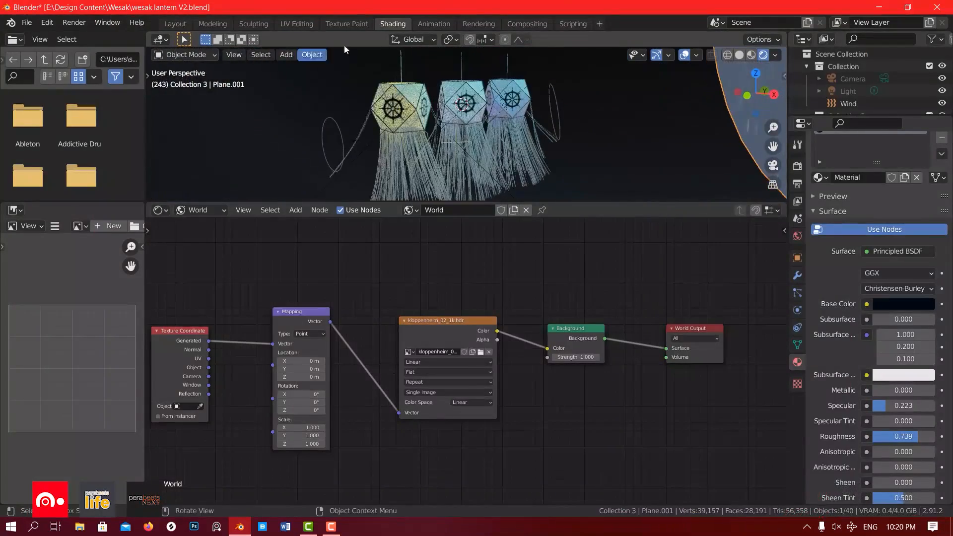
Step: Replace the World environment image with fireplace_1k.hdr and check its lighting on the lanterns
{"action": "left_click", "coordinate": [481, 354]}
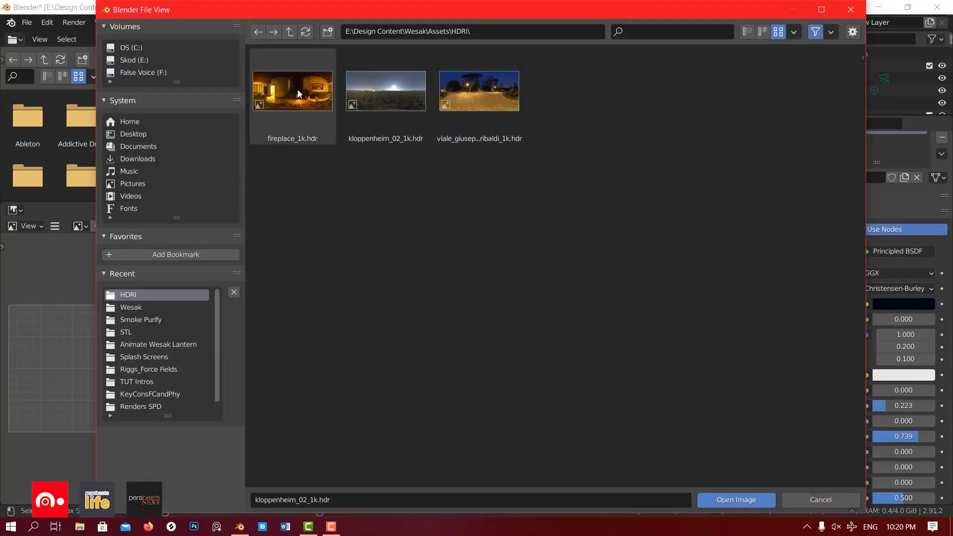
{"action": "double_click", "coordinate": [297, 89]}
{"action": "scroll", "coordinate": [571, 122], "scroll_direction": "down", "scroll_amount": 3}
{"action": "scroll", "coordinate": [568, 122], "scroll_direction": "up", "scroll_amount": 4}
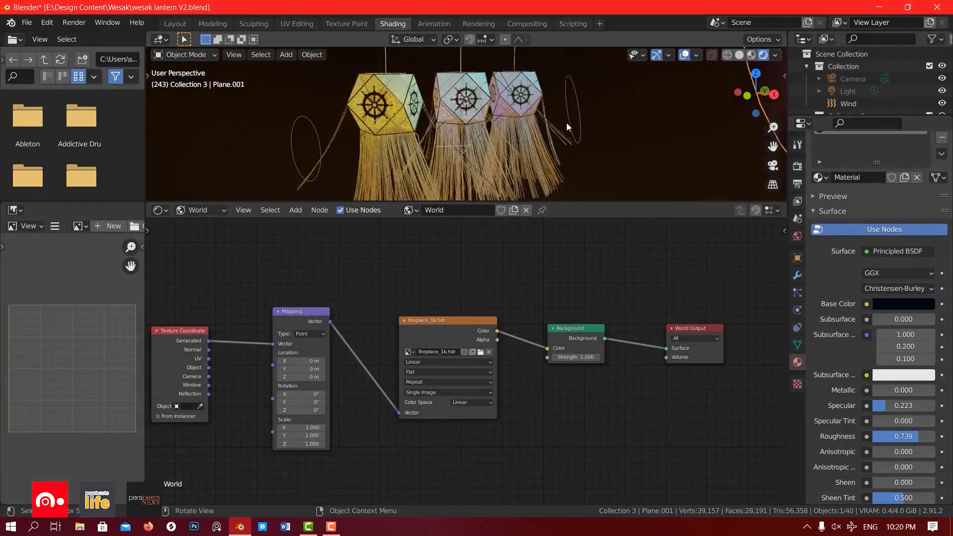
Step: Set the World environment image back to kloppenheim_02_1k.hdr and check its lighting on the lanterns
{"action": "middle_click_drag", "start_coordinate": [567, 123], "coordinate": [529, 121]}
{"action": "scroll", "coordinate": [528, 121], "scroll_direction": "up", "scroll_amount": 1}
{"action": "scroll", "coordinate": [528, 121], "scroll_direction": "down", "scroll_amount": 1}
{"action": "left_click", "coordinate": [412, 353]}
{"action": "left_click", "coordinate": [476, 372]}
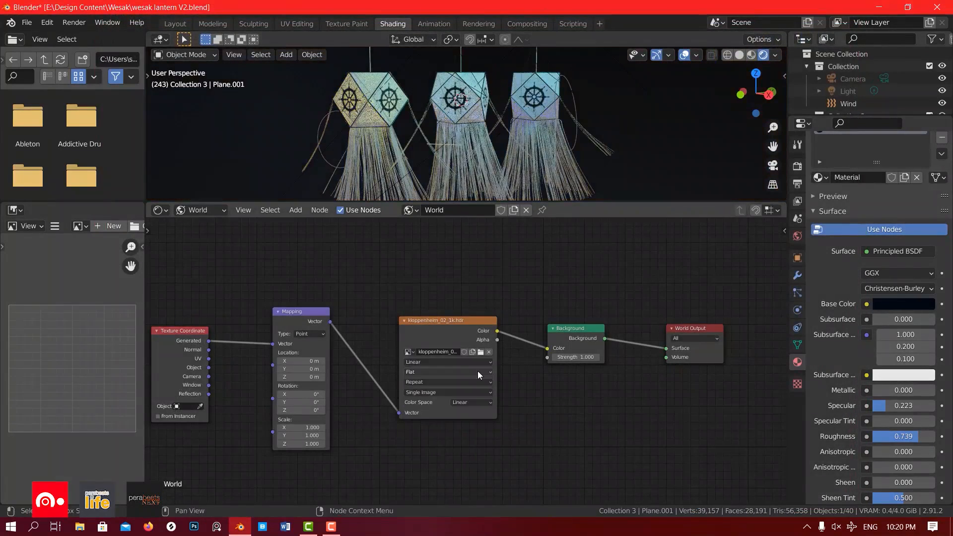
{"action": "scroll", "coordinate": [468, 101], "scroll_direction": "down", "scroll_amount": 1}
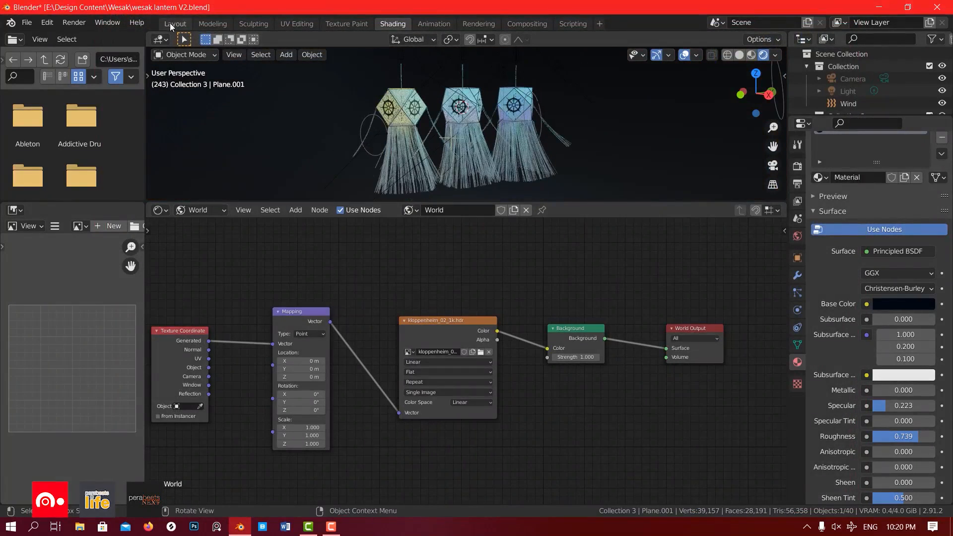
Step: Switch to the Layout workspace and examine the three lanterns under the HDRI lighting up close and from another angle
{"action": "left_click", "coordinate": [175, 24]}
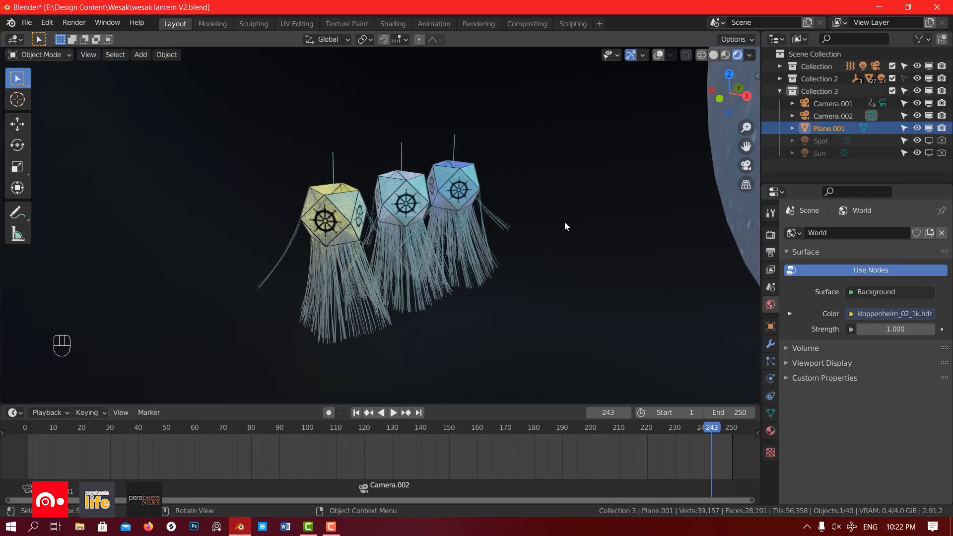
{"action": "scroll", "coordinate": [469, 156], "scroll_direction": "up", "scroll_amount": 3}
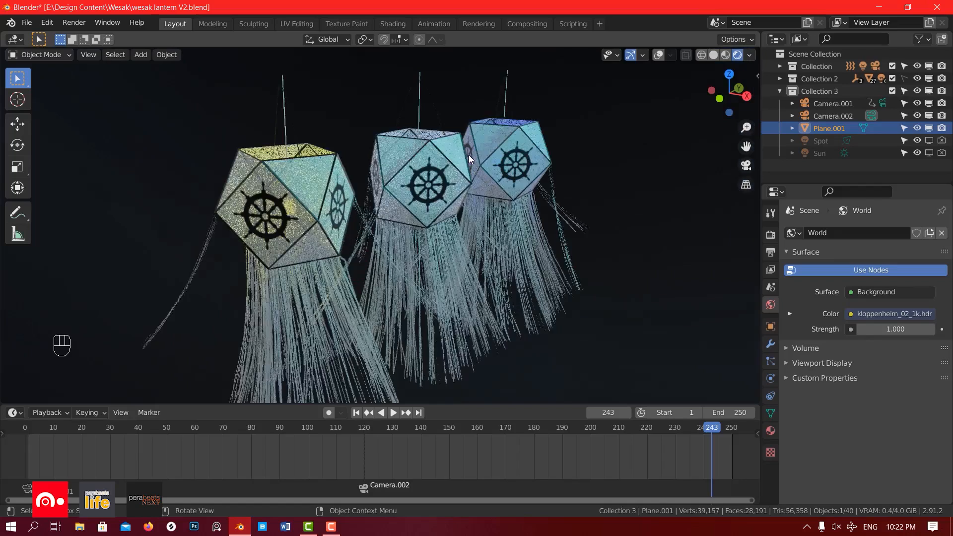
{"action": "scroll", "coordinate": [507, 158], "scroll_direction": "down", "scroll_amount": 4}
{"action": "middle_click_drag", "start_coordinate": [507, 158], "coordinate": [568, 141]}
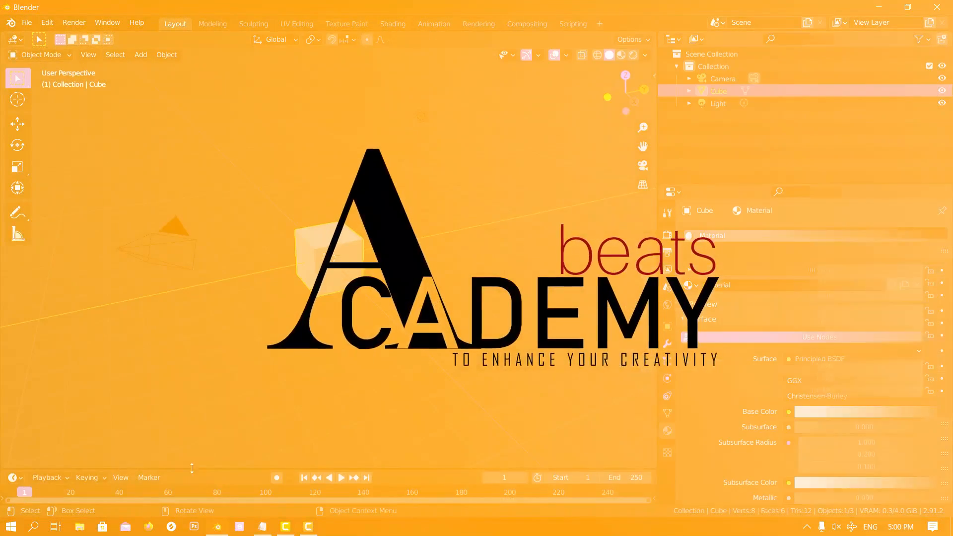
{"action": "left_click_drag", "start_coordinate": [192, 468], "coordinate": [192, 296]}
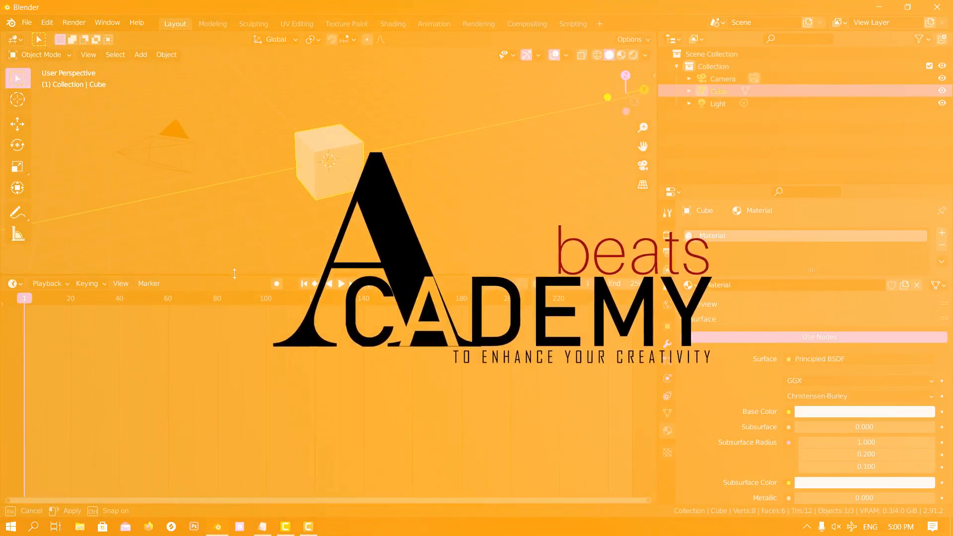
{"action": "left_click", "coordinate": [12, 306]}
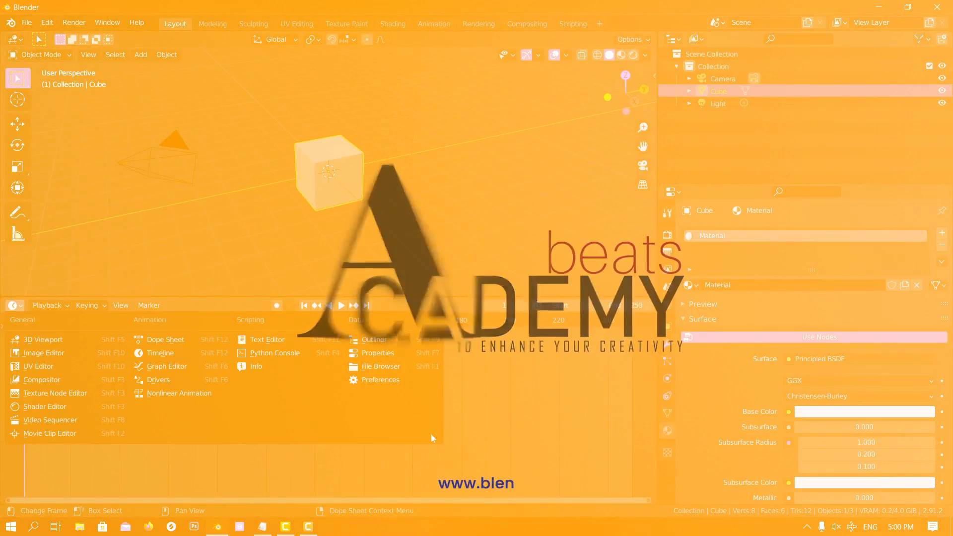
{"action": "left_click", "coordinate": [166, 340]}
{"action": "left_click", "coordinate": [39, 54]}
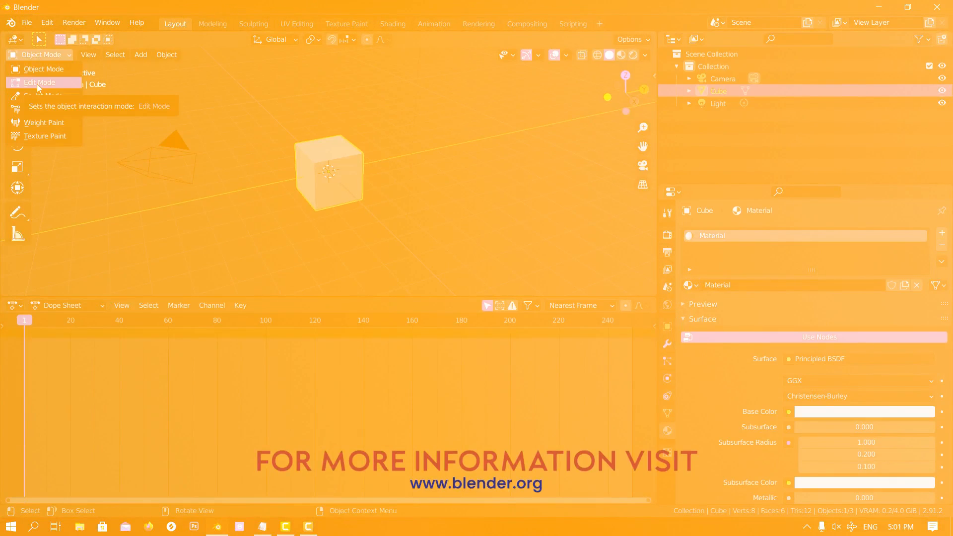
{"action": "left_click", "coordinate": [41, 84]}
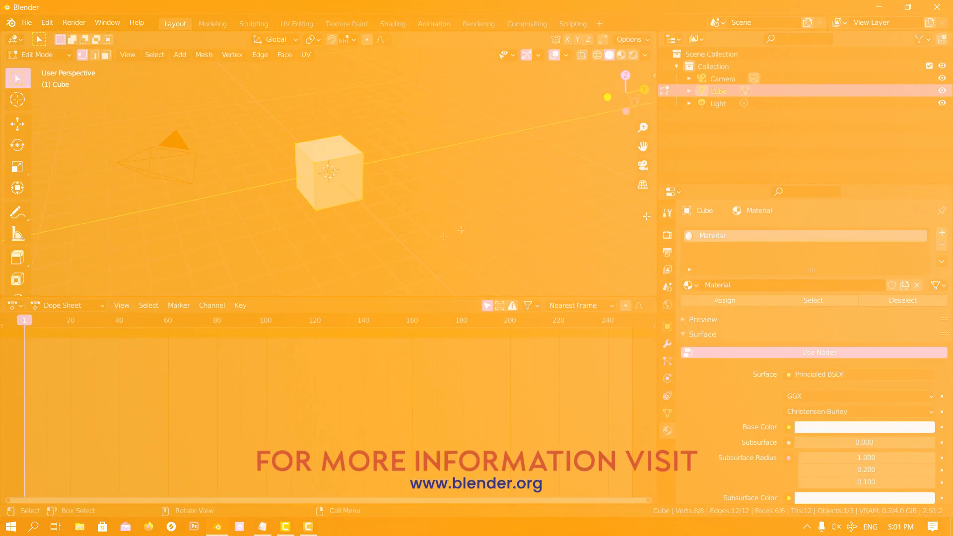
{"action": "left_click_drag", "start_coordinate": [655, 34], "coordinate": [321, 76]}
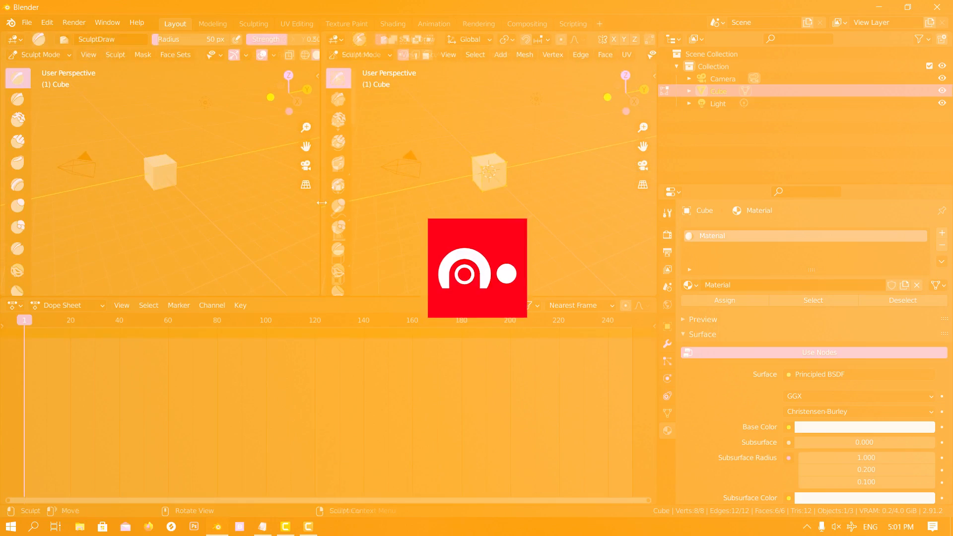
{"action": "right_click", "coordinate": [322, 202]}
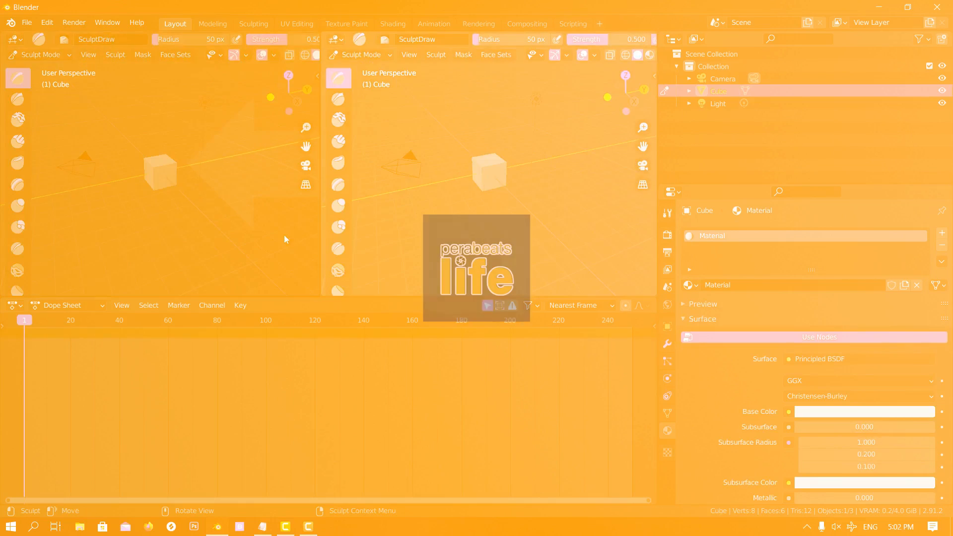
{"action": "left_click", "coordinate": [457, 208]}
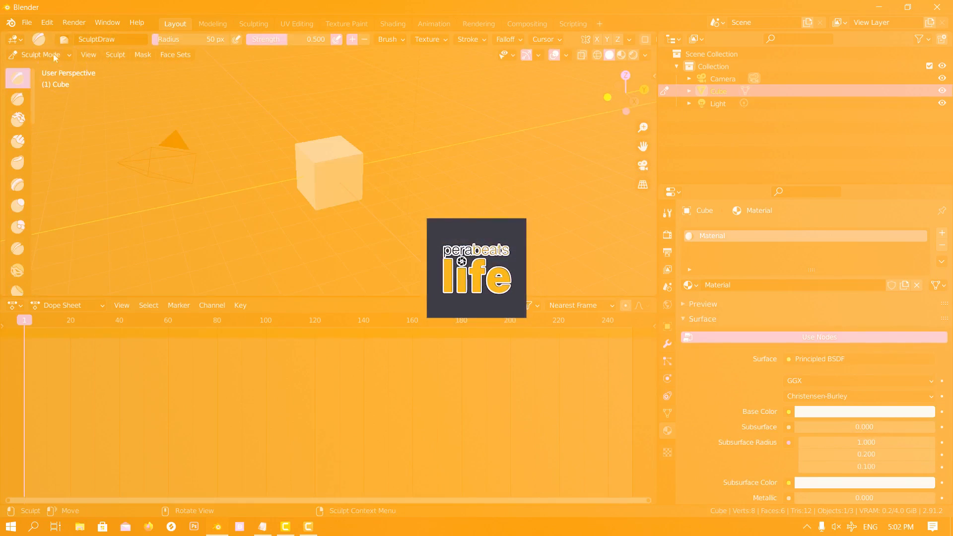